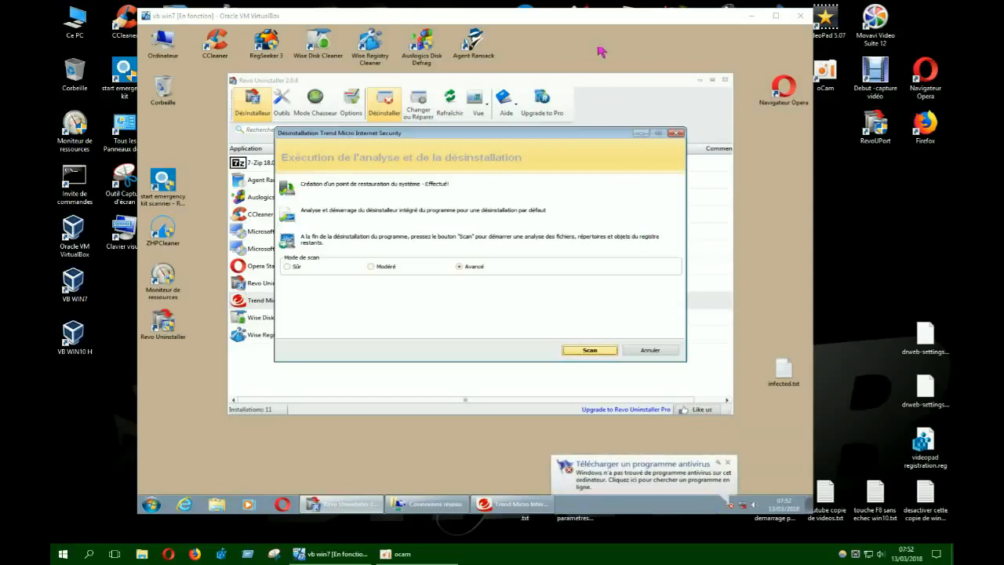
# Reposition the virtual machine window and dismiss the antivirus and Windows Defender notifications
pyautogui.moveTo(595, 22); pyautogui.dragTo(616, 35)
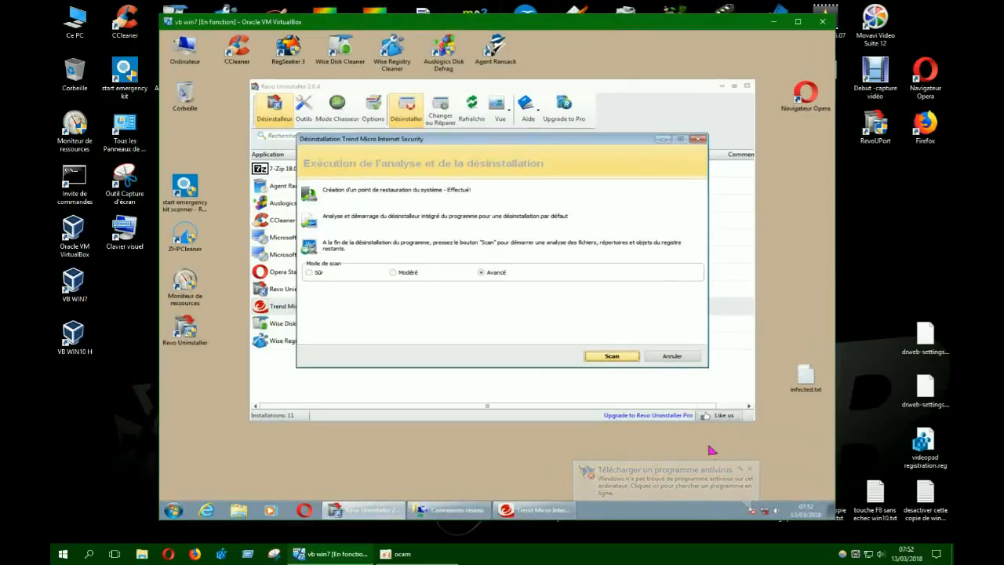
pyautogui.click(750, 471)
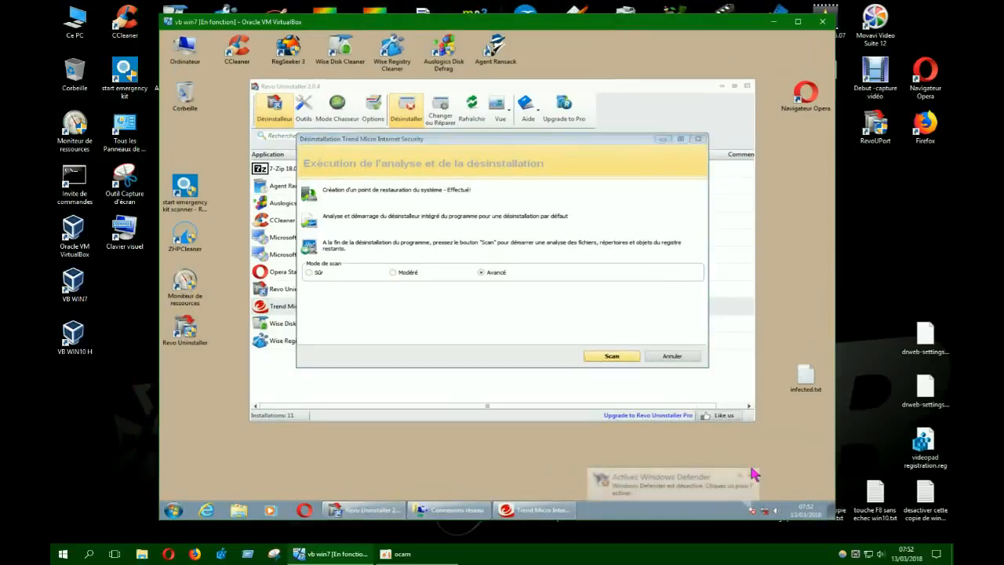
pyautogui.click(750, 475)
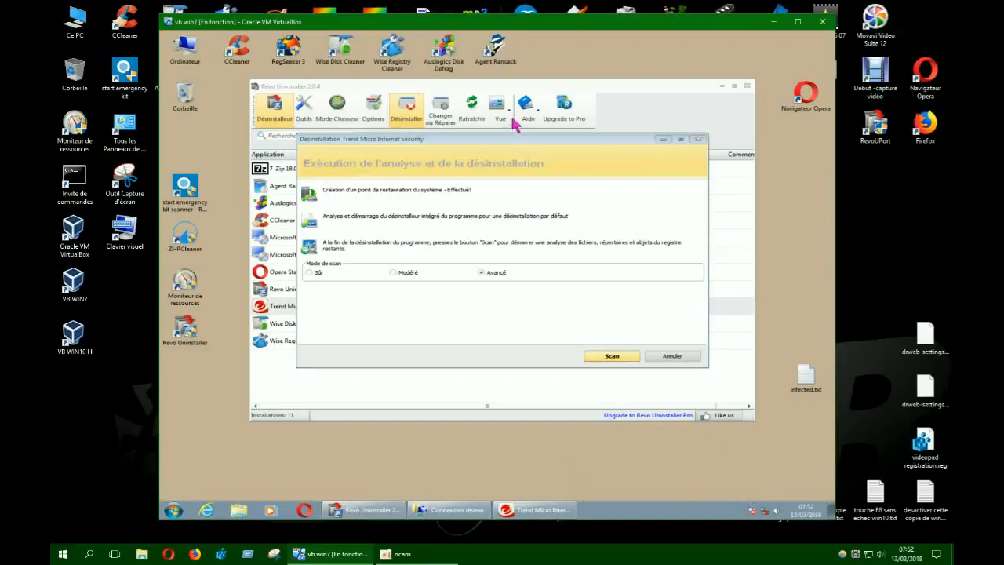
# Arrange the uninstall windows and choose to restart later in the Trend Micro uninstaller
pyautogui.moveTo(513, 142); pyautogui.dragTo(470, 246)
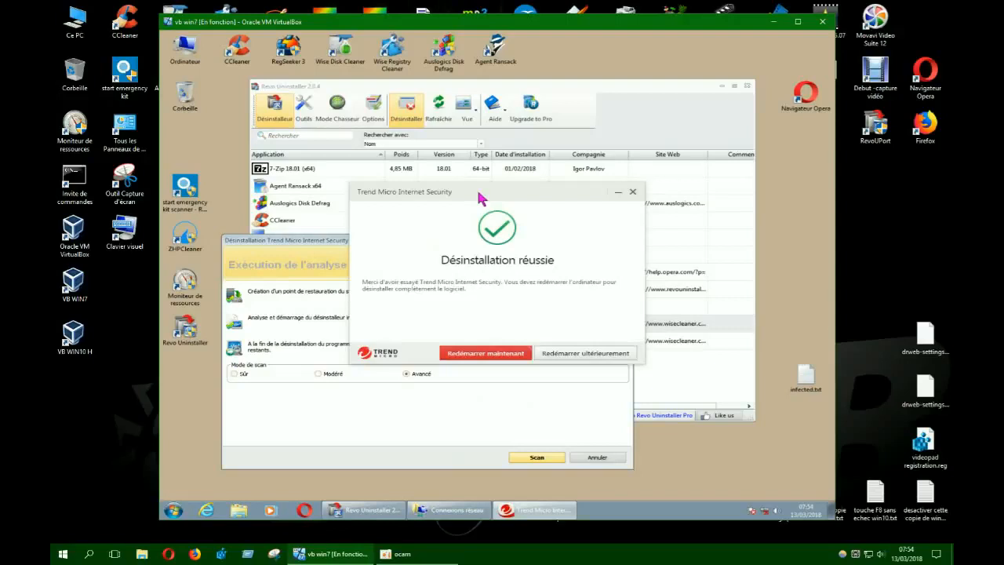
pyautogui.moveTo(481, 198); pyautogui.dragTo(645, 299)
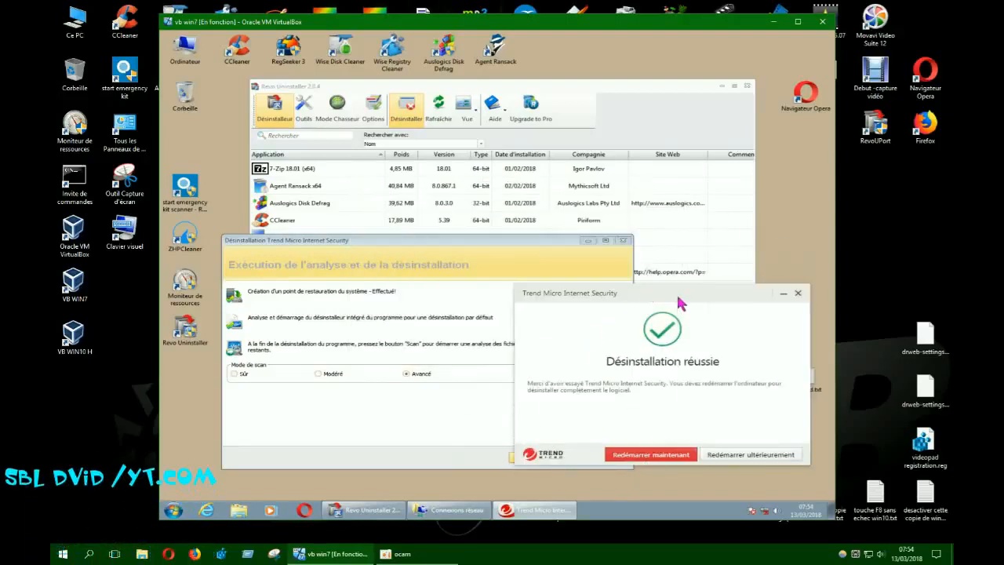
pyautogui.moveTo(651, 294); pyautogui.dragTo(532, 180)
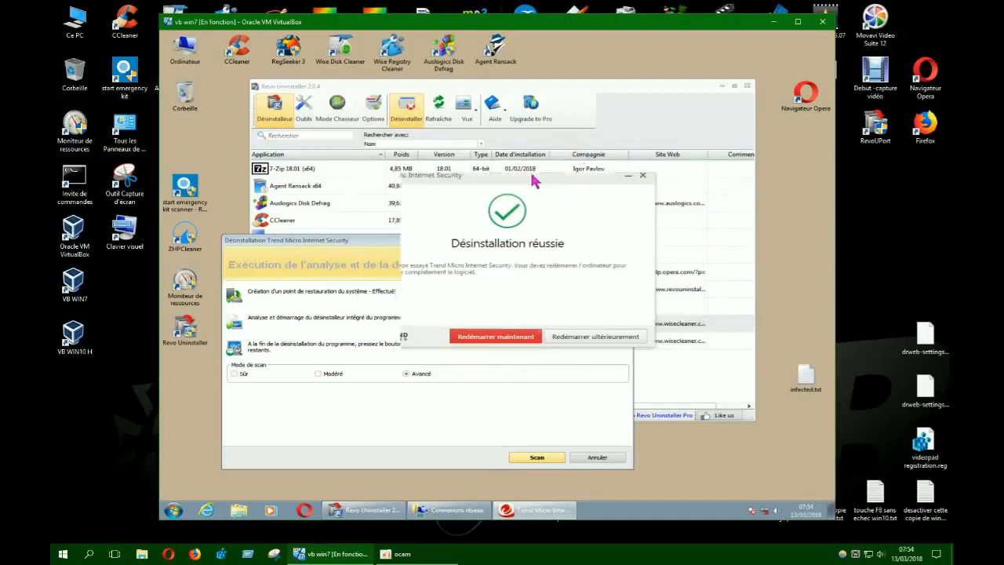
pyautogui.click(643, 340)
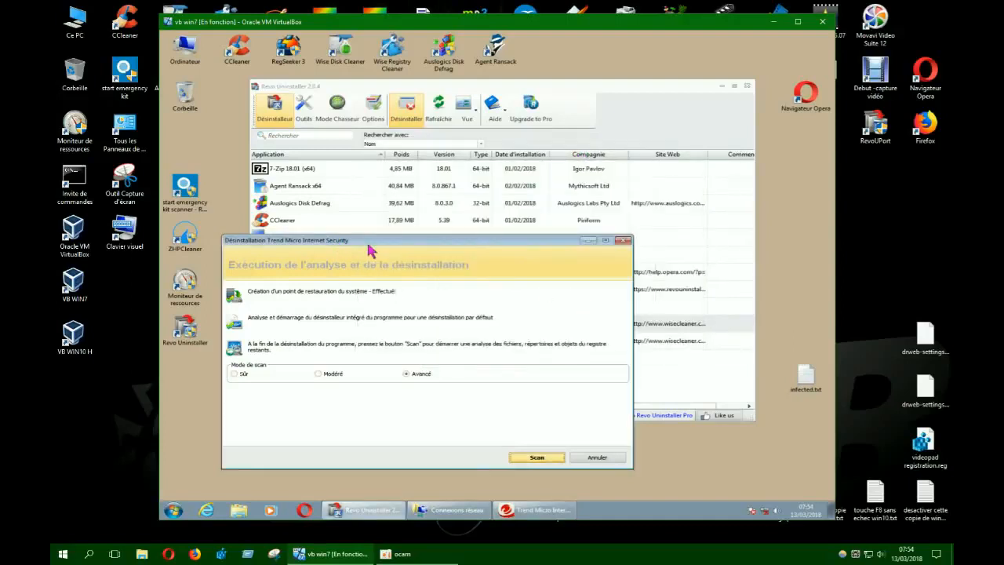
pyautogui.moveTo(370, 249); pyautogui.dragTo(456, 185)
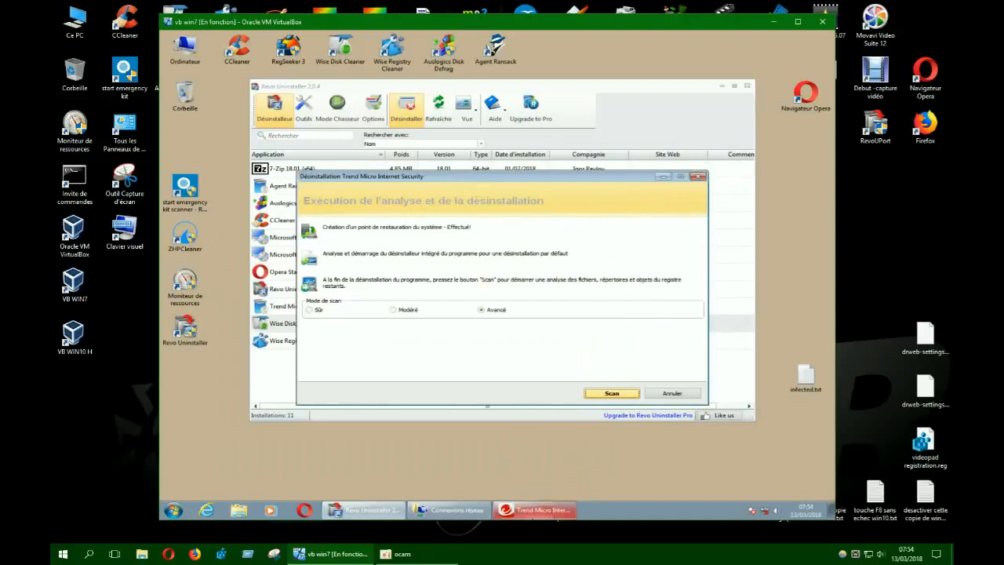
pyautogui.moveTo(537, 510)
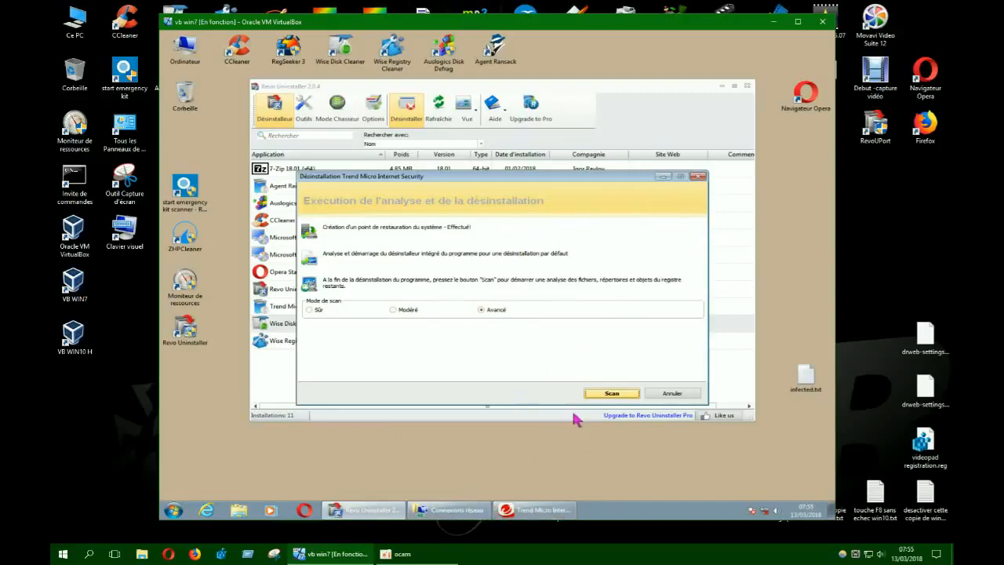
pyautogui.click(543, 511)
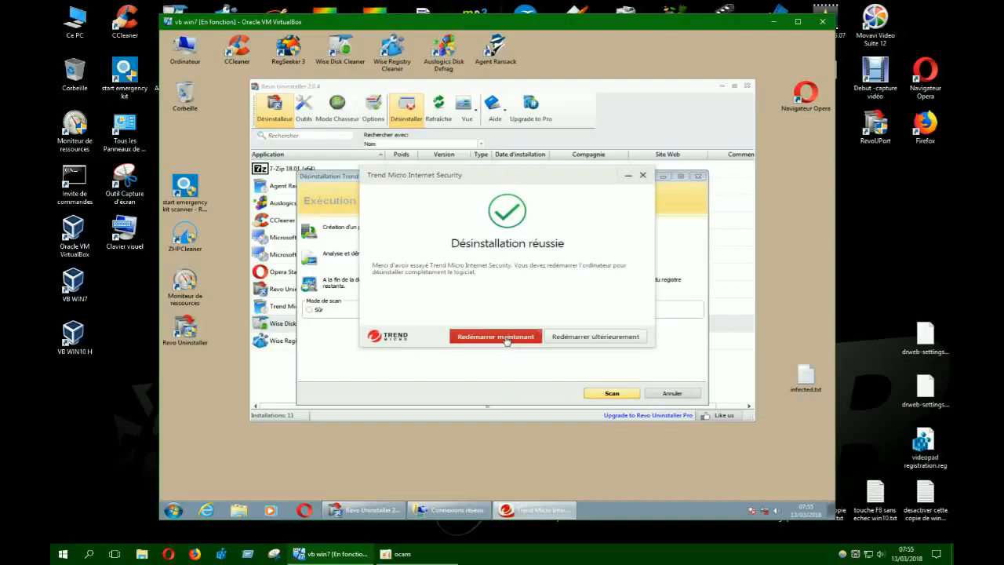
pyautogui.moveTo(556, 176); pyautogui.dragTo(697, 304)
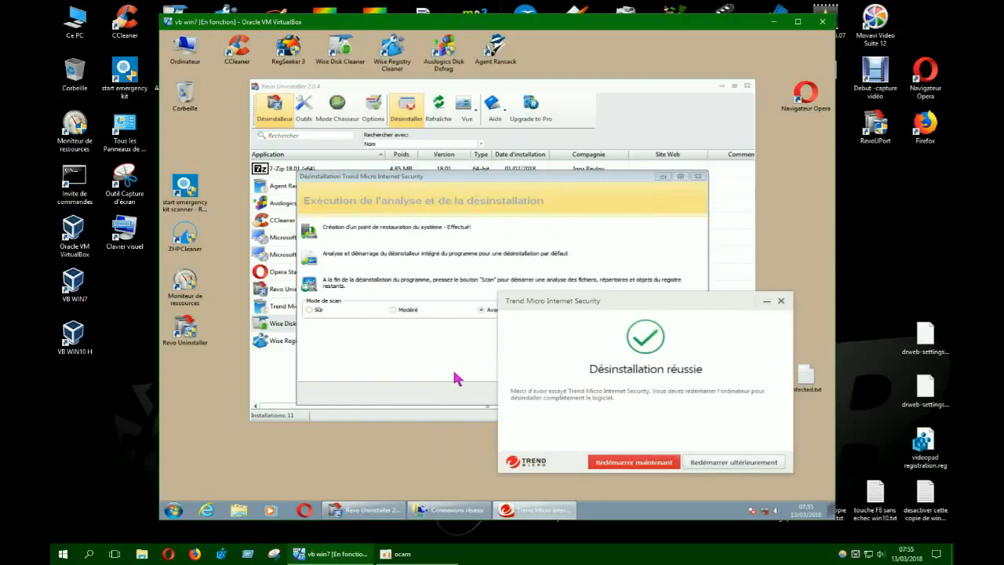
pyautogui.click(707, 464)
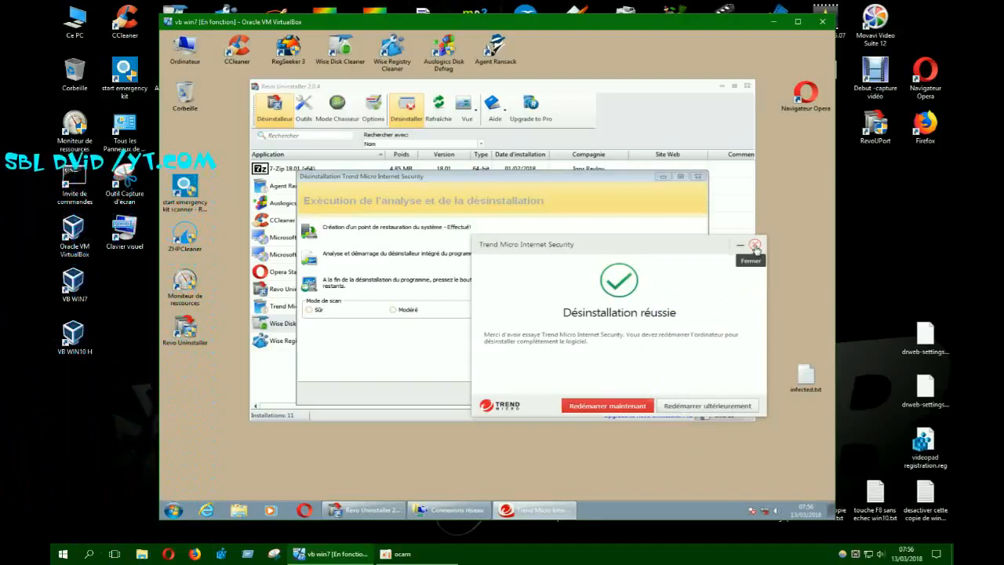
pyautogui.click(705, 409)
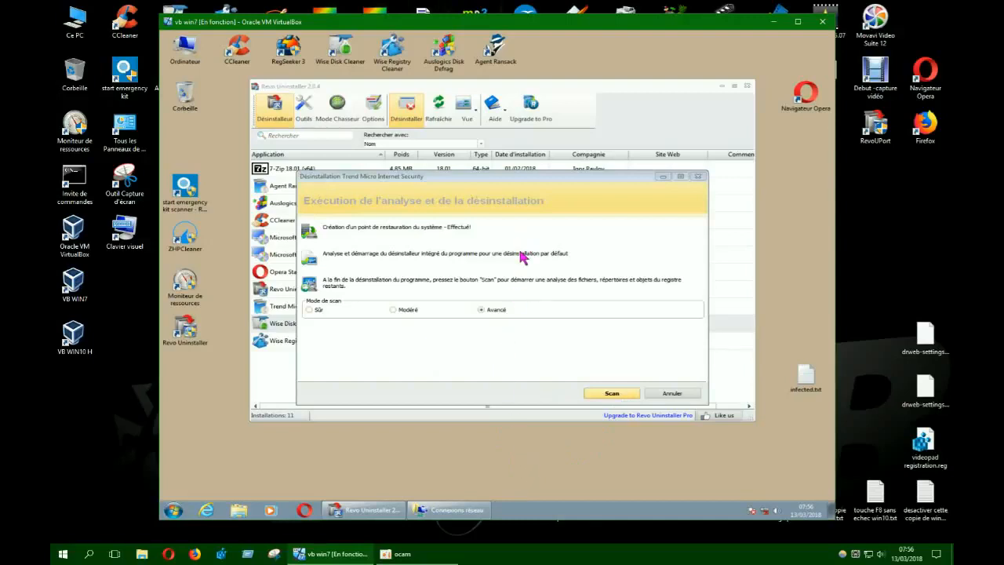
# Run the Revo Uninstaller leftover scan for Trend Micro Internet Security in Avancé mode
pyautogui.moveTo(516, 178); pyautogui.dragTo(629, 217)
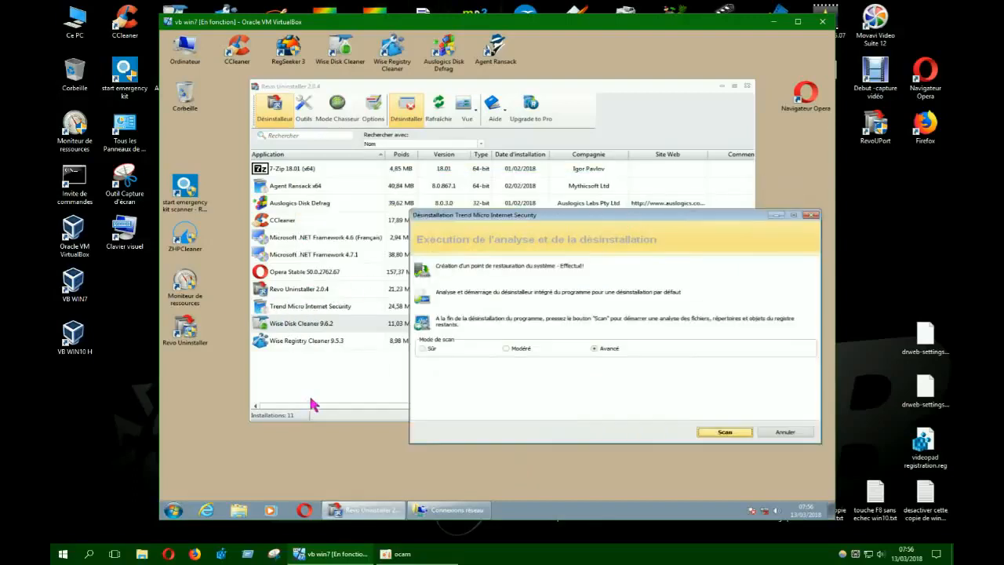
pyautogui.moveTo(655, 217); pyautogui.dragTo(476, 252)
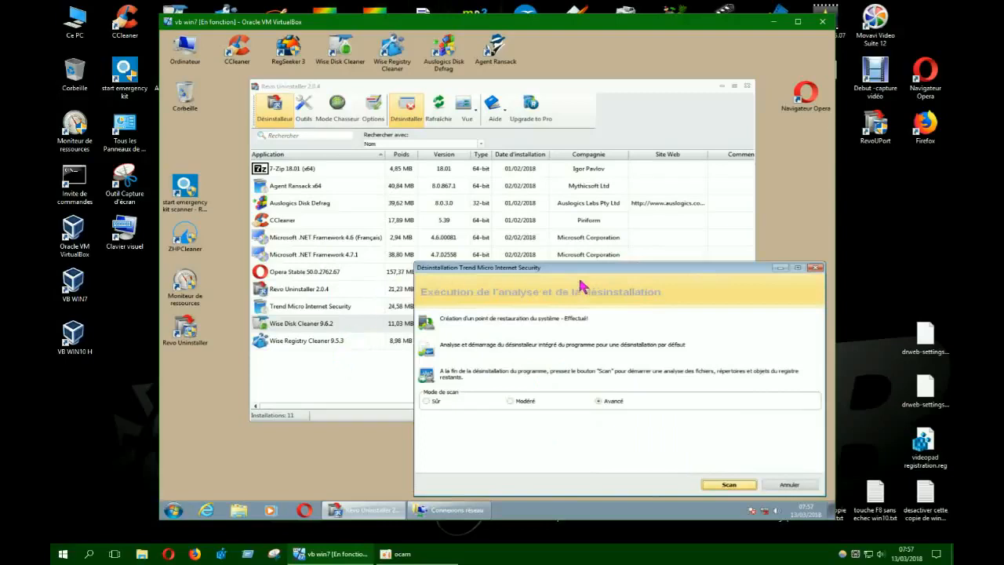
pyautogui.moveTo(606, 272); pyautogui.dragTo(408, 229)
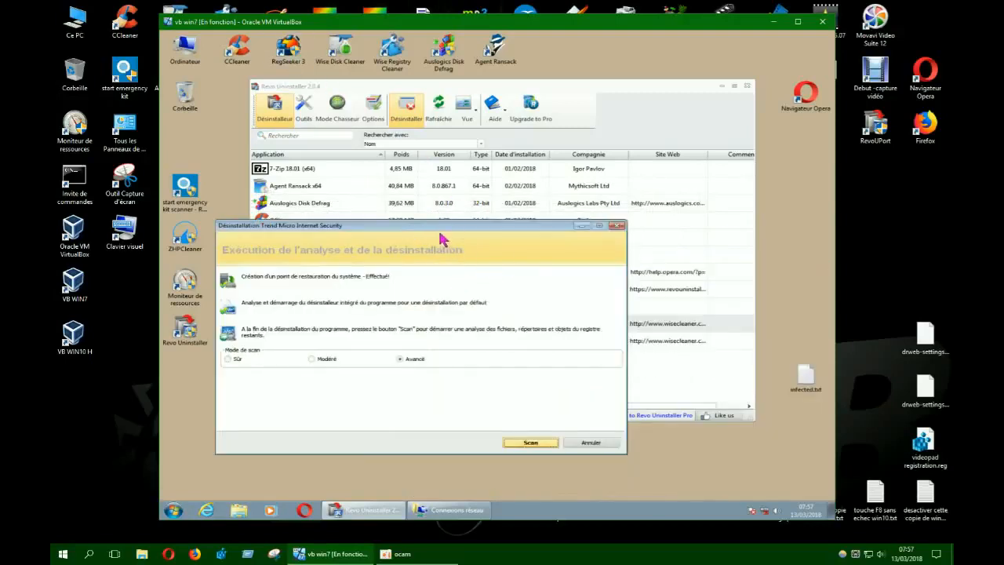
pyautogui.moveTo(442, 229); pyautogui.dragTo(451, 217)
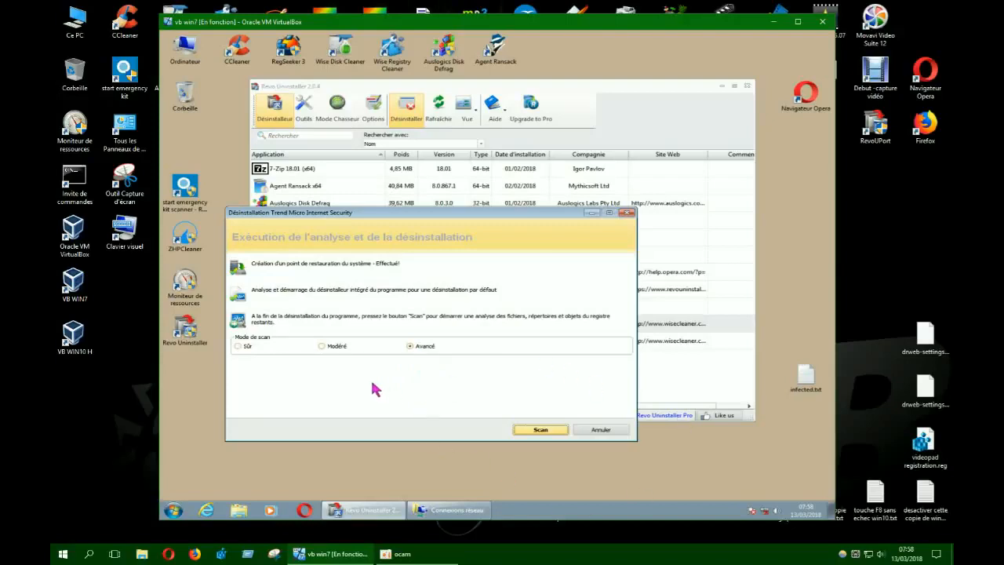
pyautogui.click(520, 431)
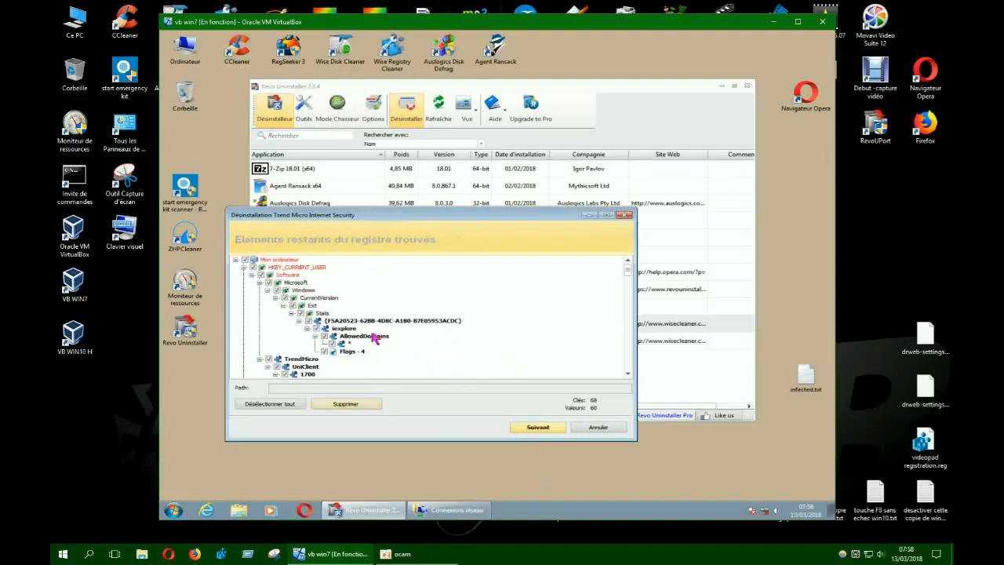
# Review the leftover Trend Micro registry items, delete the selected ones and continue to the leftover files
pyautogui.scroll(-8, 630, 276)
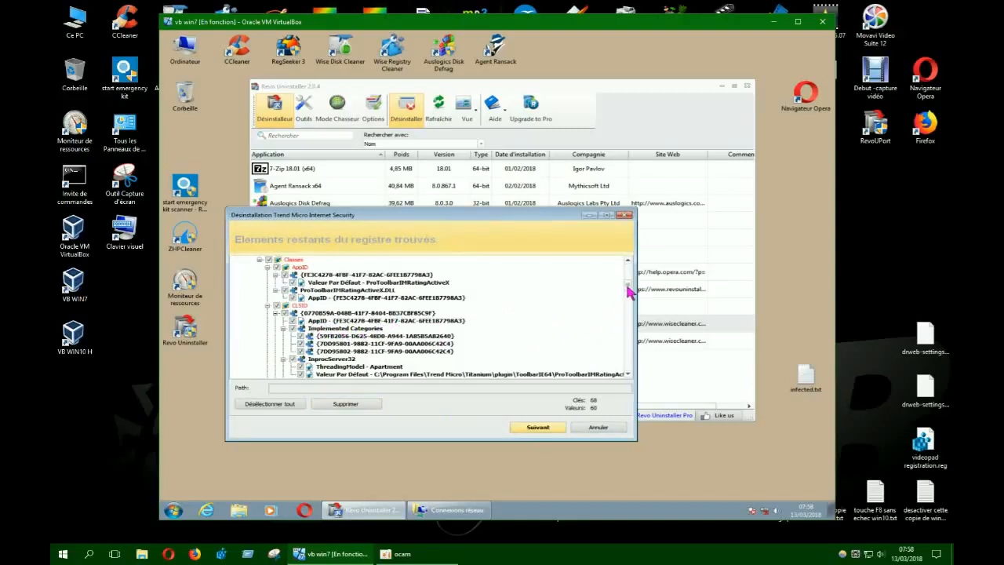
pyautogui.scroll(-3, 629, 290)
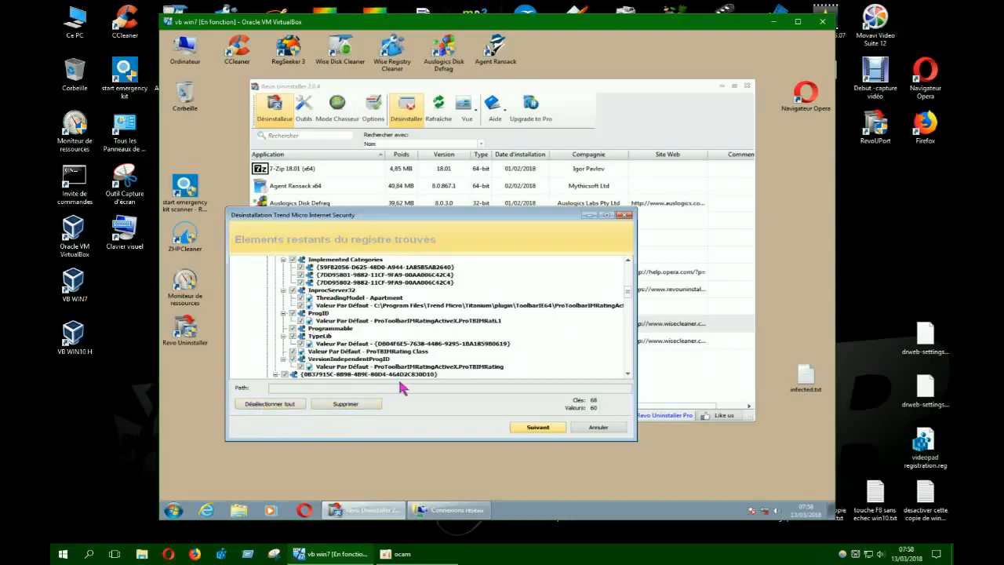
pyautogui.click(368, 404)
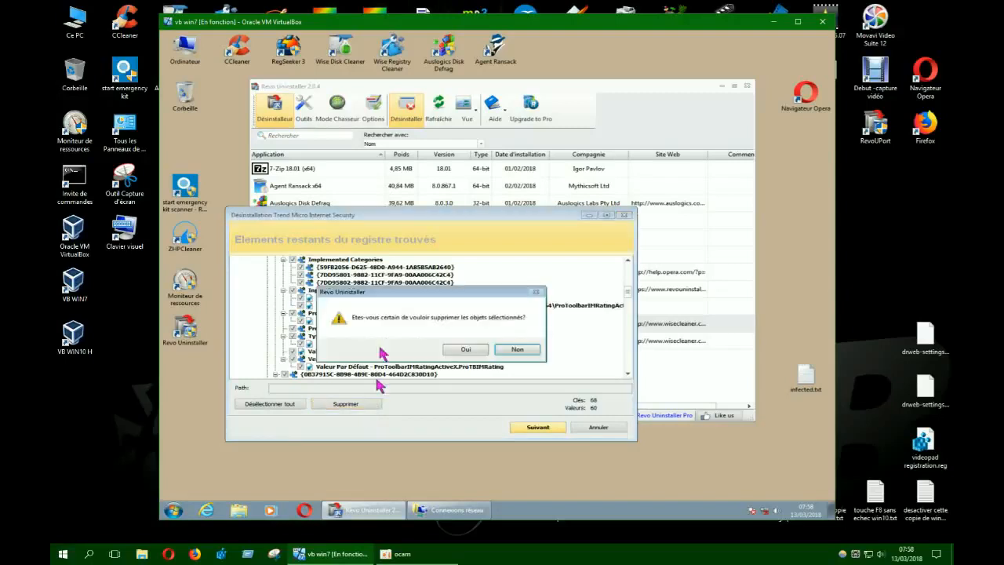
pyautogui.click(450, 346)
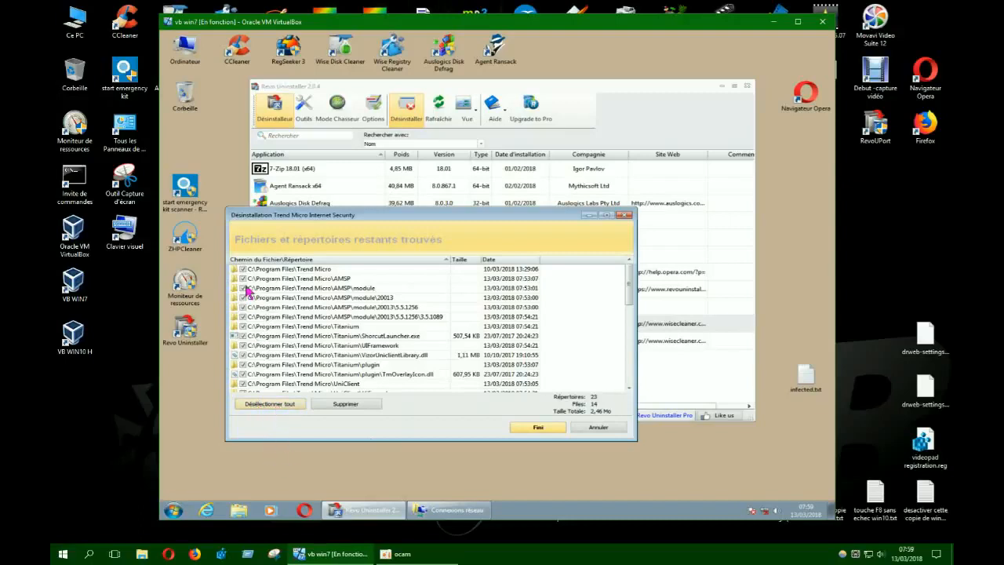
# Select all leftover Trend Micro files and folders and delete them
pyautogui.click(262, 404)
pyautogui.click(364, 405)
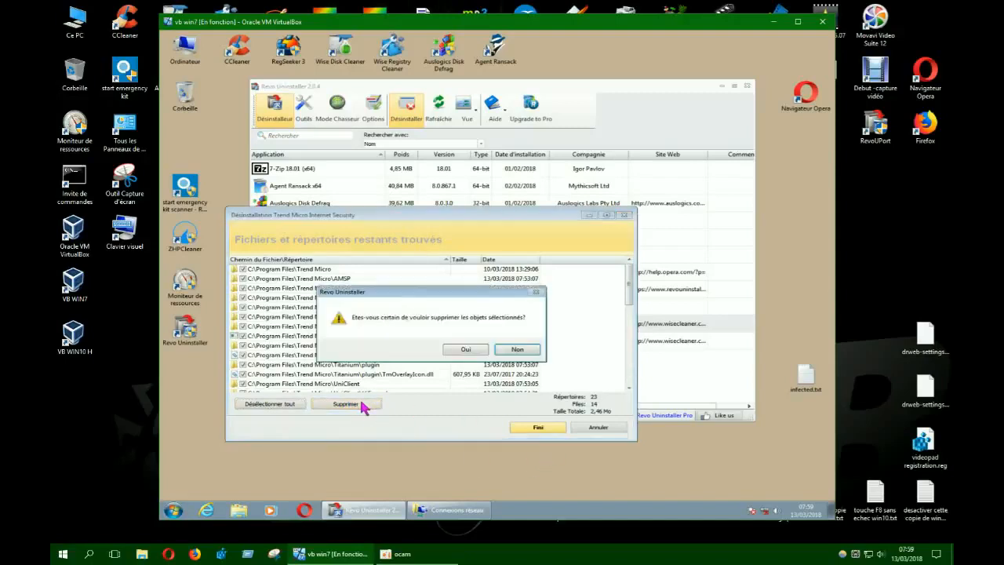
pyautogui.click(468, 355)
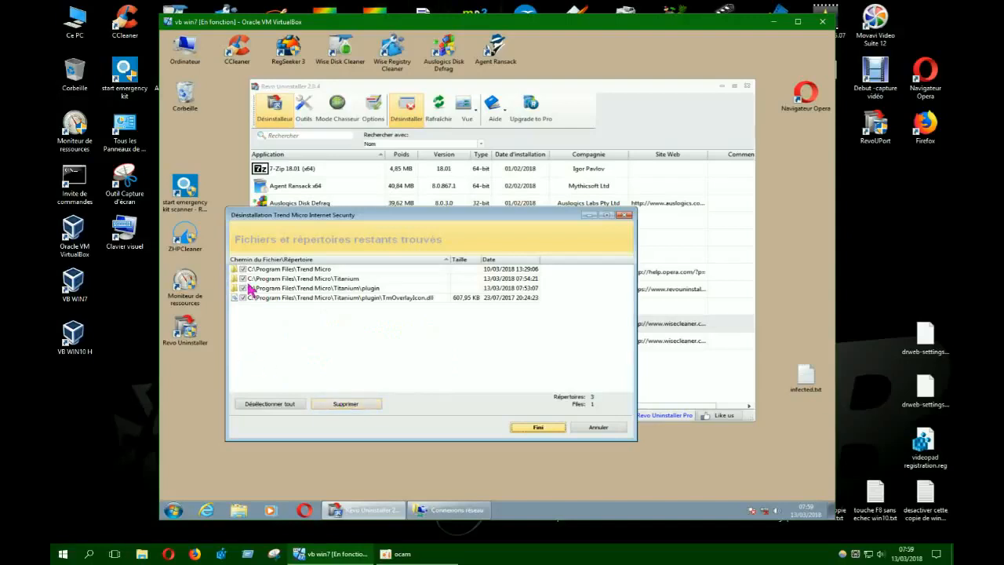
# Delete the items remaining under C:\Program Files\Trend Micro and finish the uninstall wizard
pyautogui.click(353, 408)
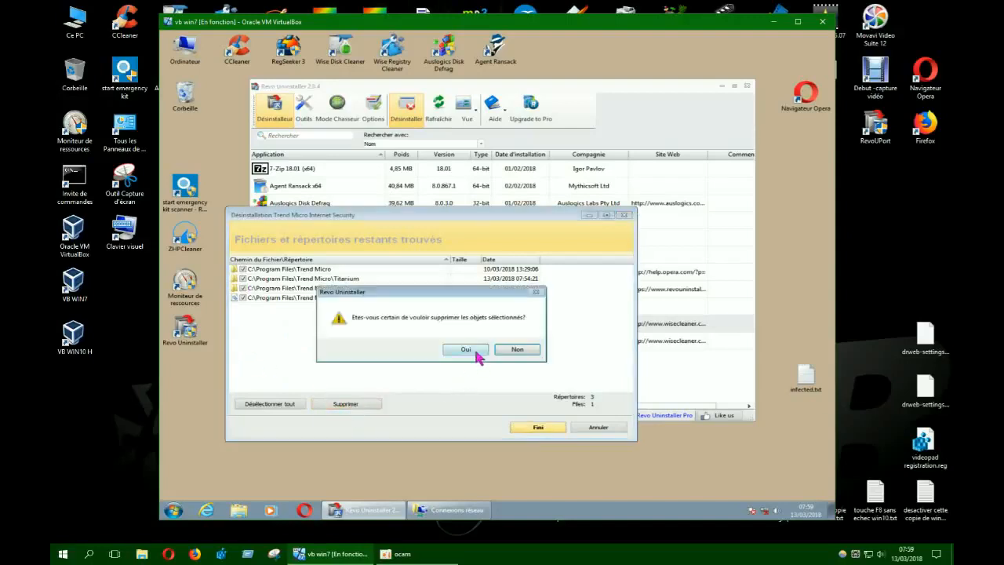
pyautogui.click(467, 350)
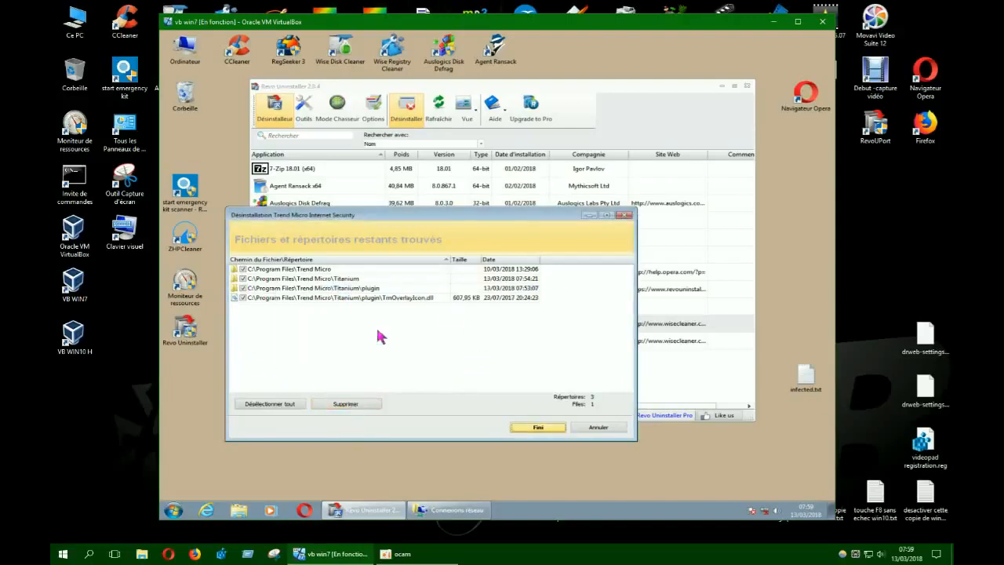
pyautogui.click(539, 429)
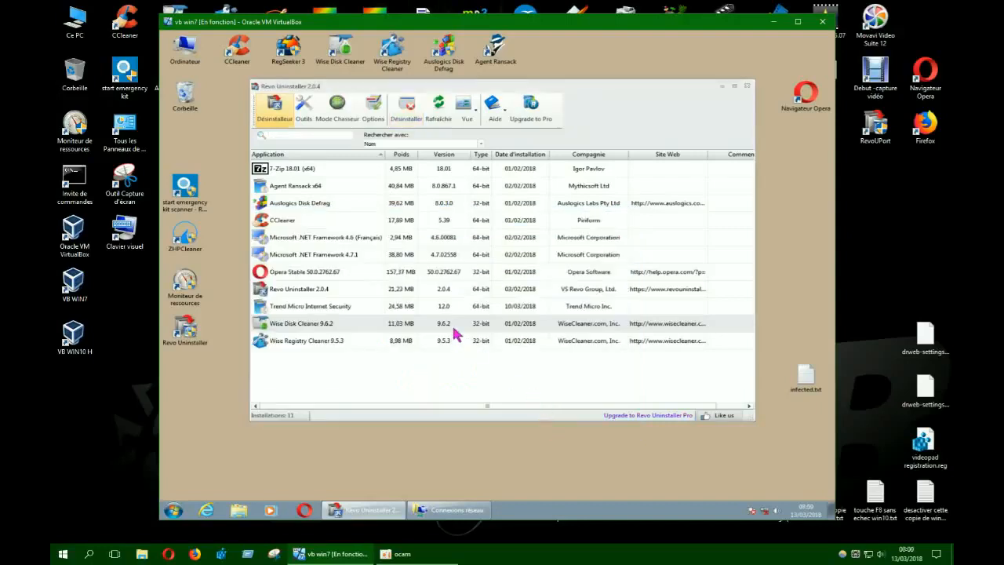
# Empty the virtual machine's recycle bin permanently and close Revo Uninstaller
pyautogui.rightClick(187, 96)
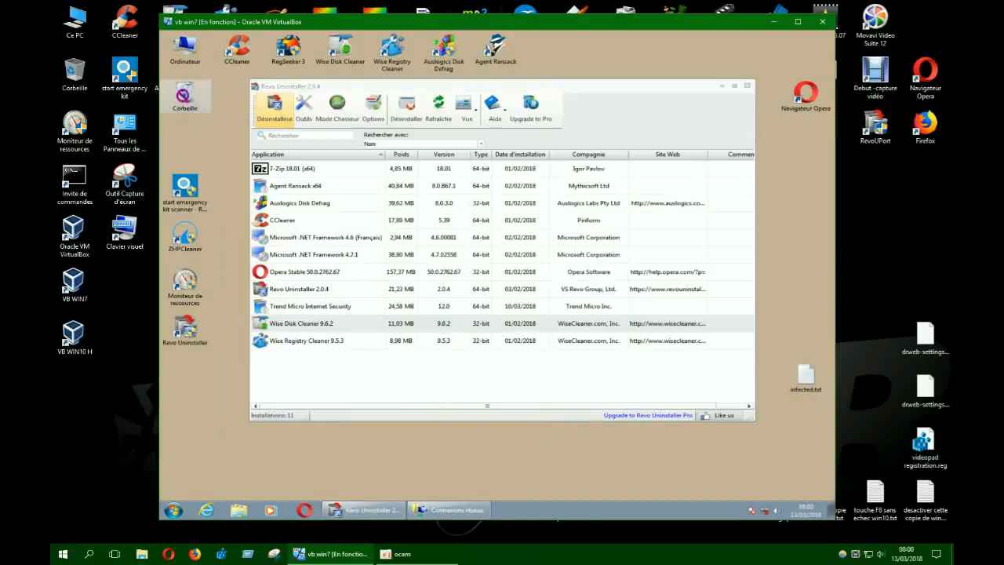
pyautogui.click(206, 112)
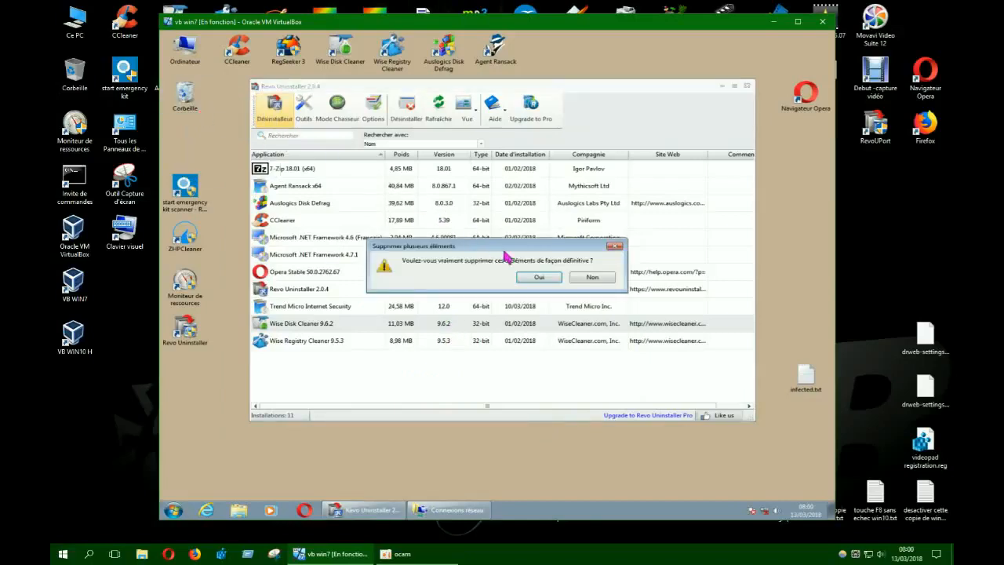
pyautogui.click(537, 278)
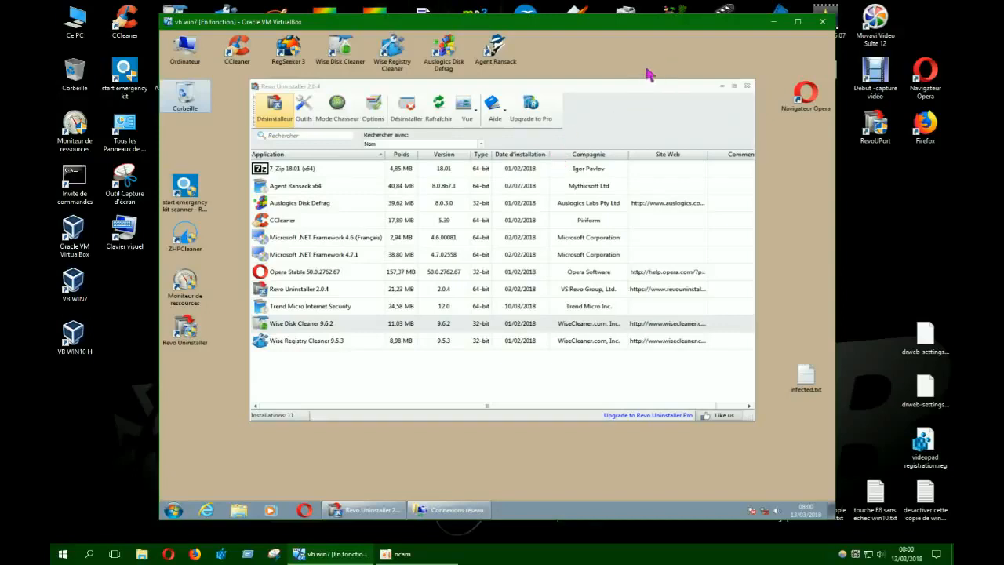
pyautogui.click(747, 86)
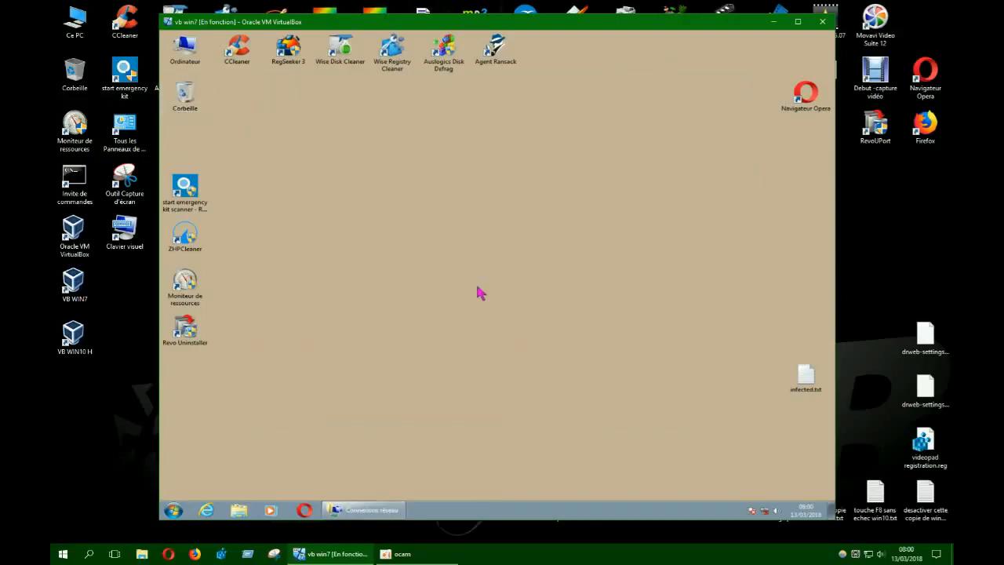
# Enable real-time protection in the virtual machine's Windows Defender options, save the change, and close Windows Defender and the Control Panel
pyautogui.moveTo(400, 507)
pyautogui.click(174, 510)
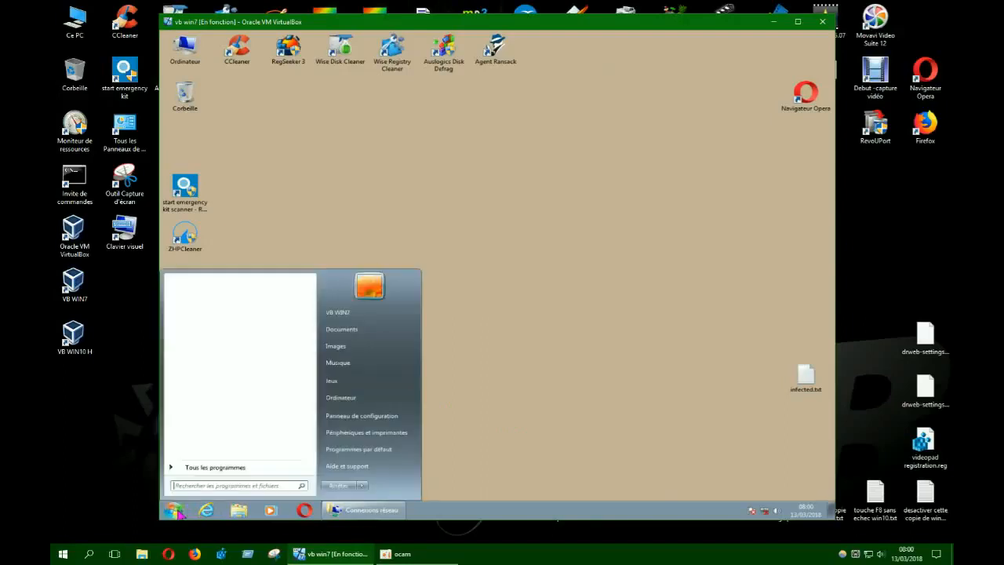
pyautogui.click(342, 419)
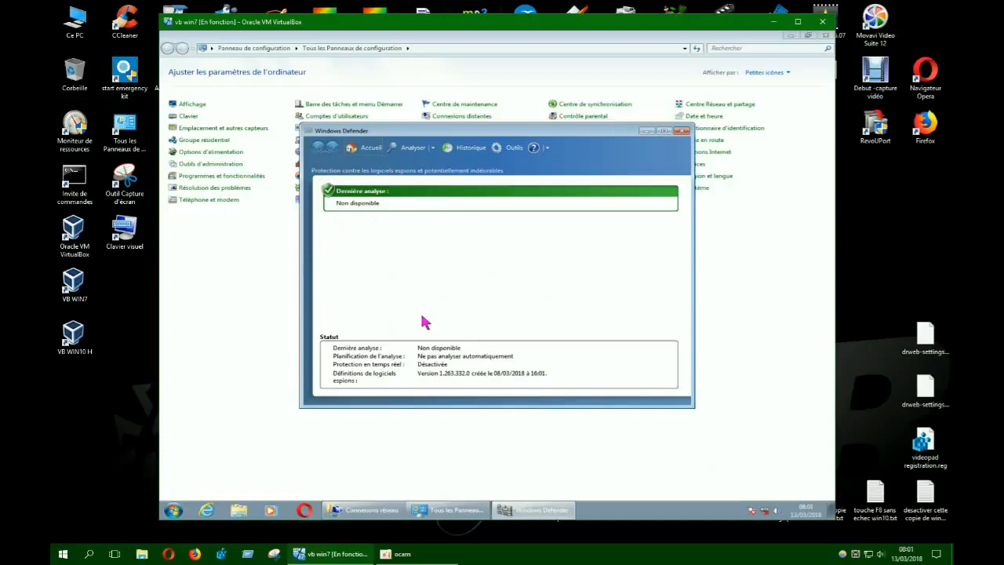
pyautogui.click(514, 148)
pyautogui.click(382, 224)
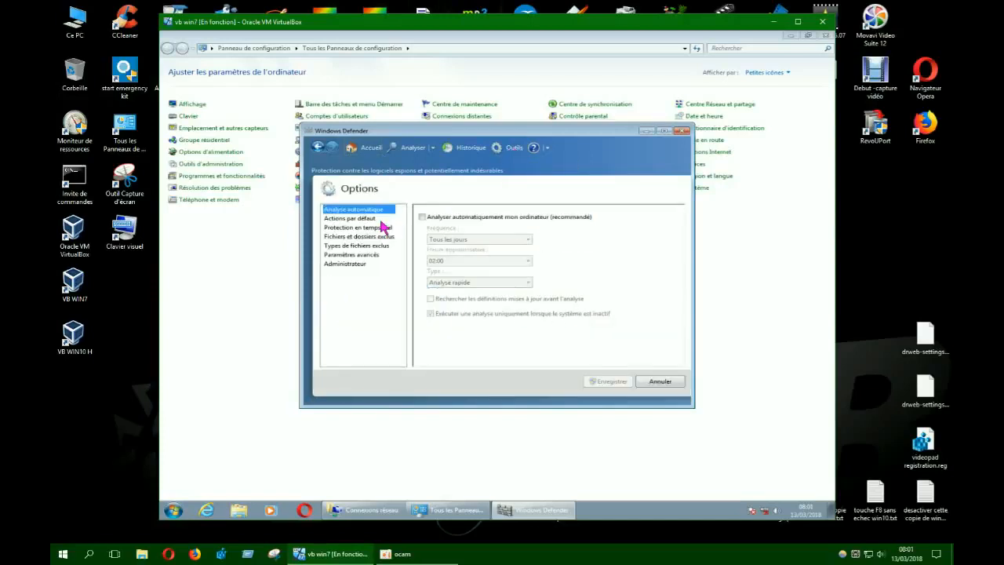
pyautogui.click(358, 230)
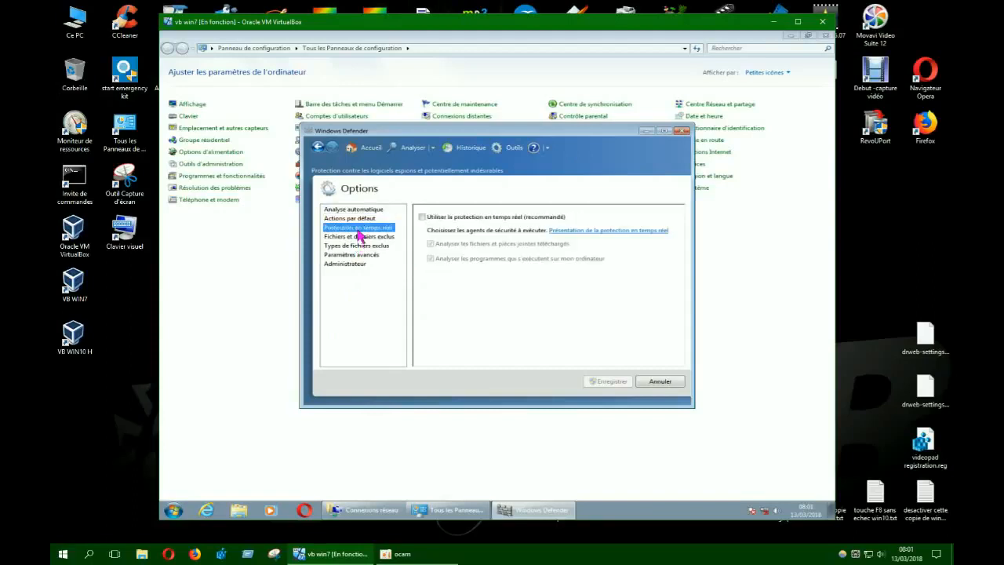
pyautogui.click(421, 216)
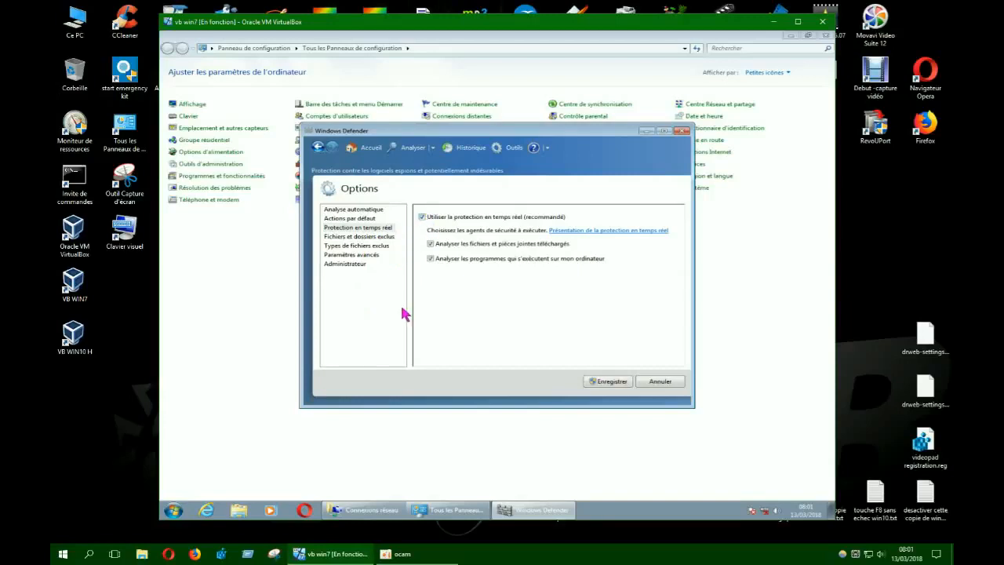
pyautogui.click(608, 381)
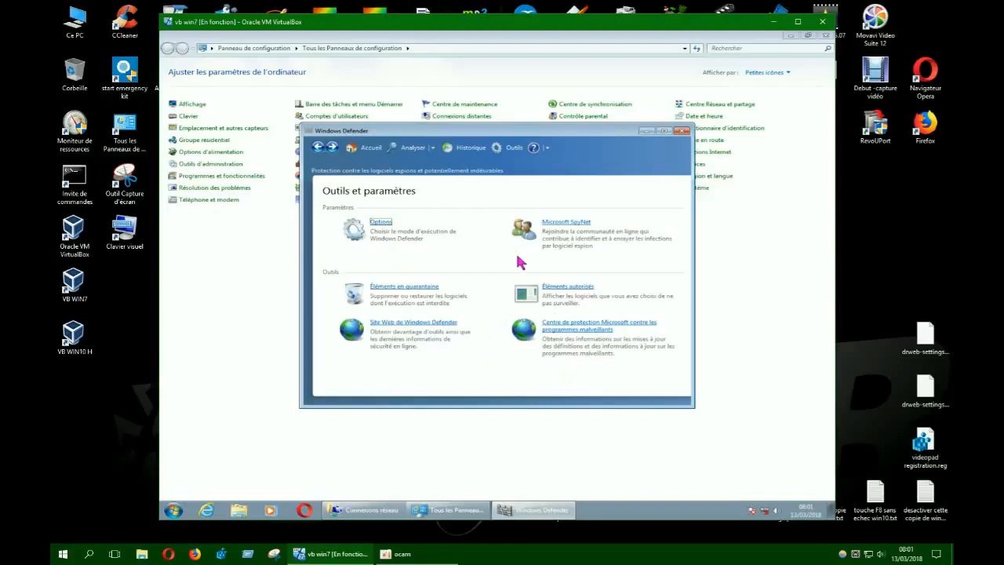
pyautogui.click(682, 132)
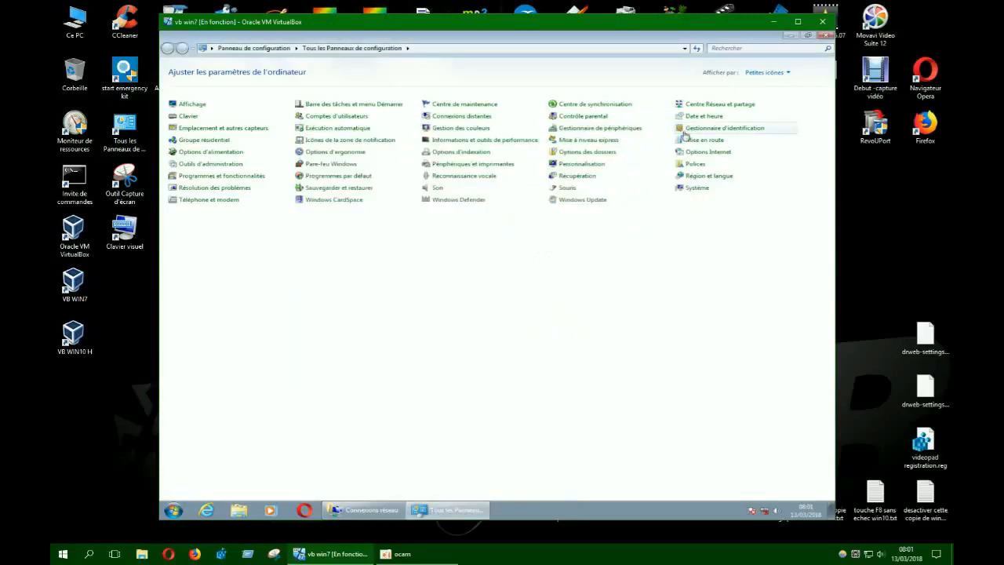
pyautogui.click(807, 35)
pyautogui.click(736, 62)
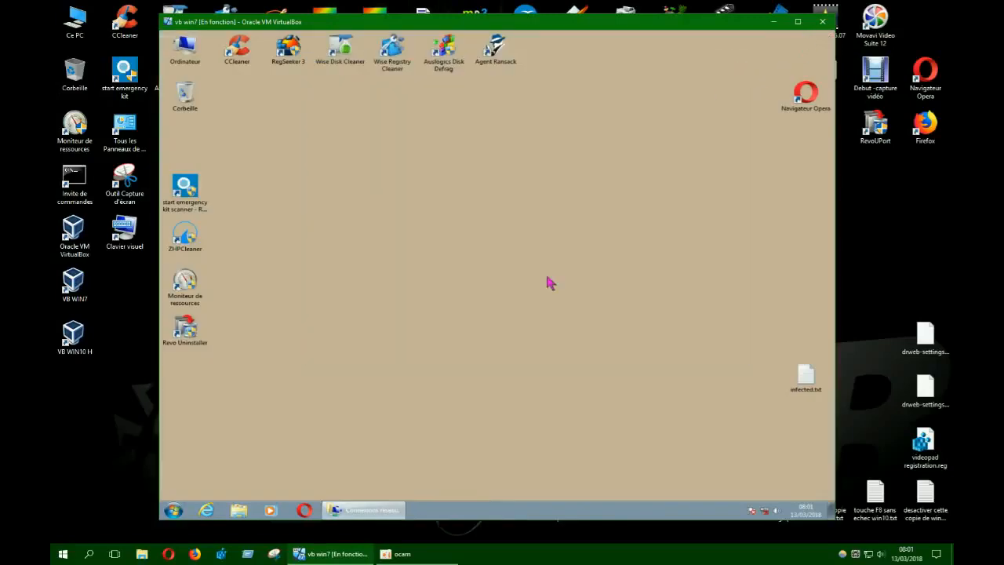
# Restart the Windows 7 virtual machine
pyautogui.click(173, 510)
pyautogui.click(362, 488)
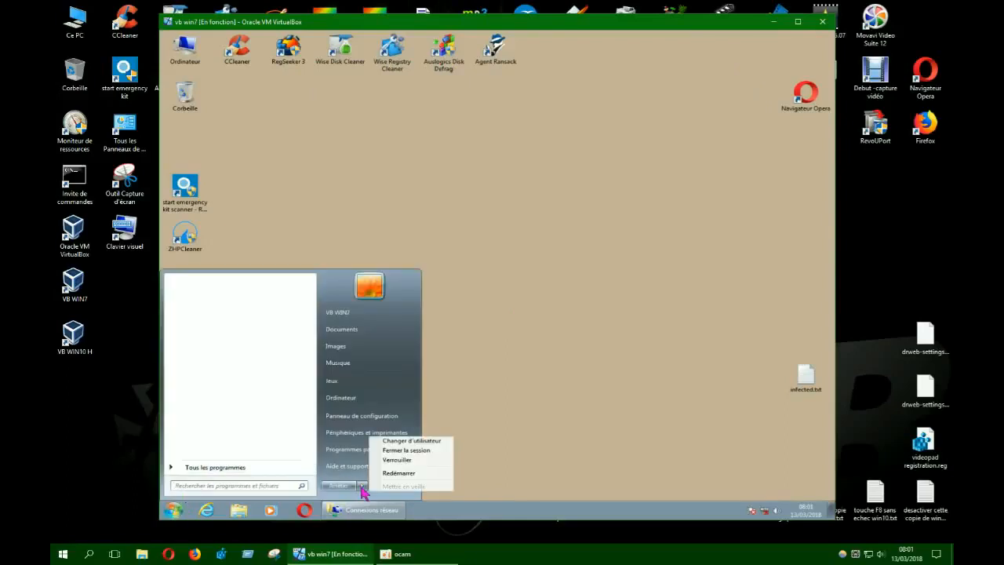
pyautogui.click(395, 475)
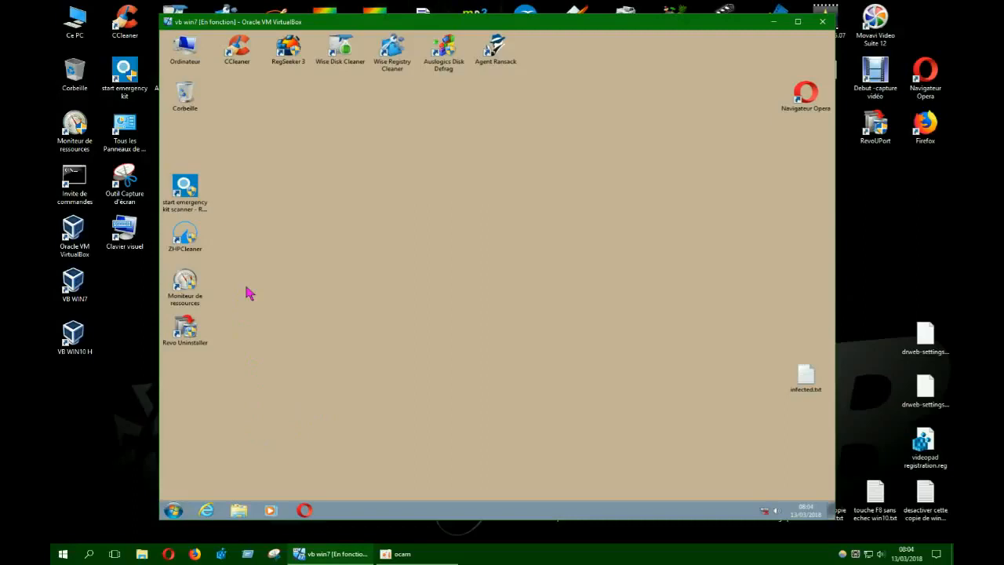
# Check C:\Program Files (x86) and its Common Files folder for leftovers, and delete the Trend Micro Installer folder from C:\ProgramData
pyautogui.doubleClick(188, 62)
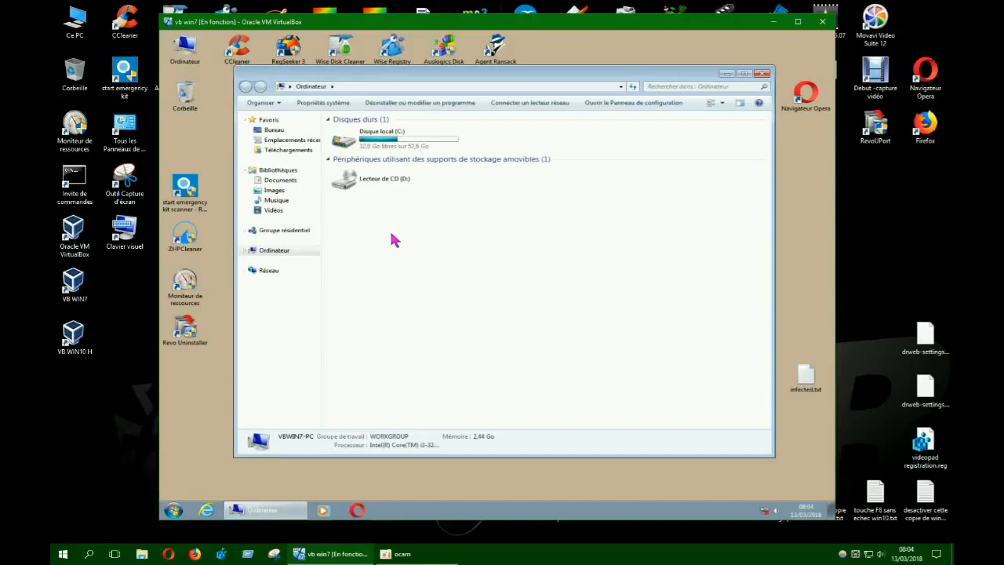
pyautogui.doubleClick(392, 141)
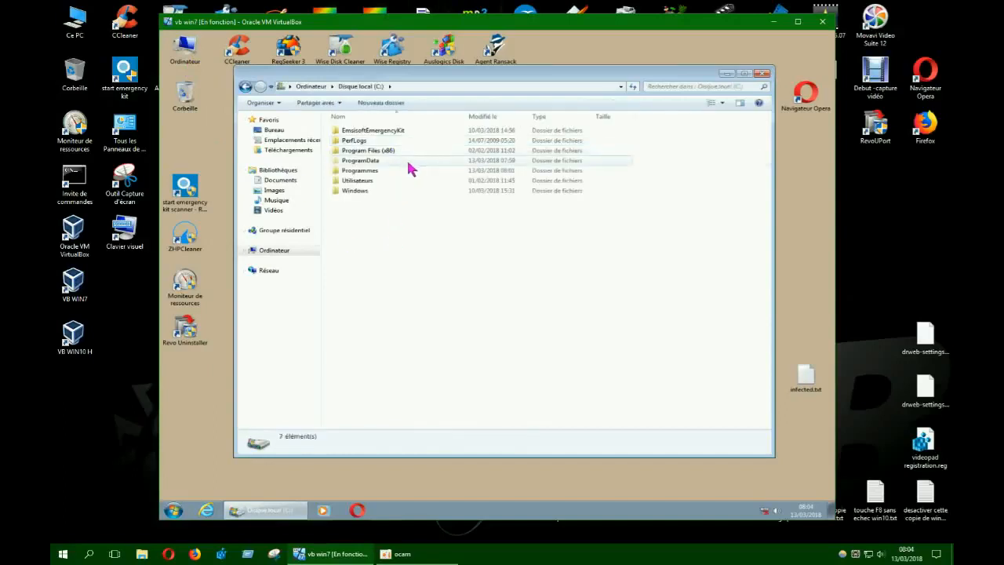
pyautogui.doubleClick(376, 153)
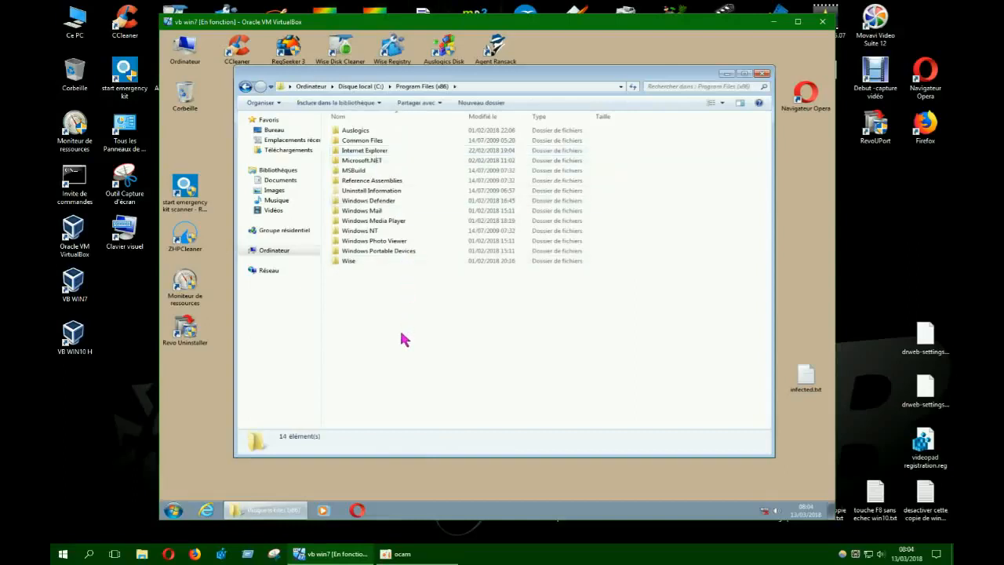
pyautogui.doubleClick(361, 141)
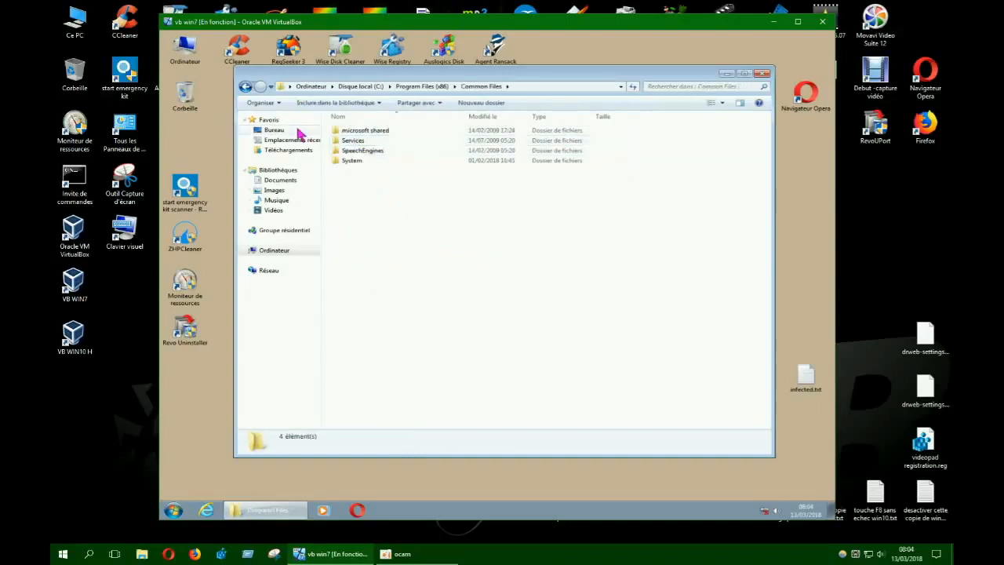
pyautogui.click(245, 87)
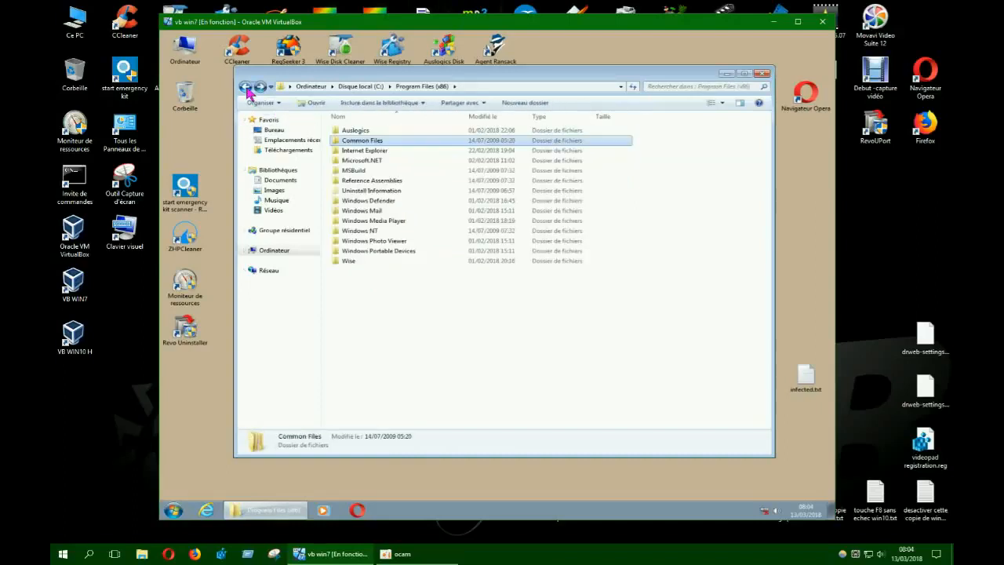
pyautogui.click(245, 86)
pyautogui.doubleClick(354, 161)
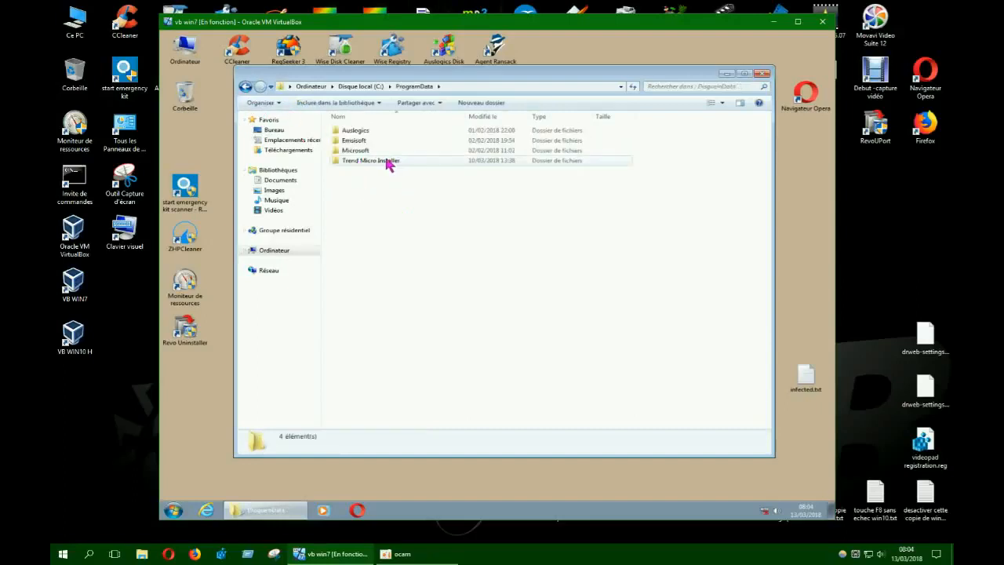
pyautogui.moveTo(390, 163); pyautogui.dragTo(387, 158)
pyautogui.rightClick(385, 159)
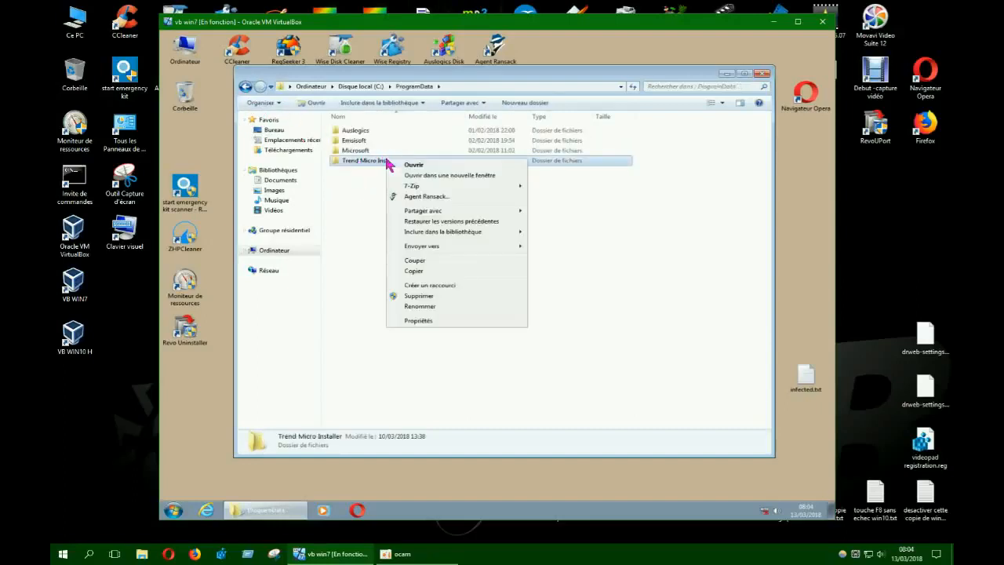
pyautogui.click(421, 296)
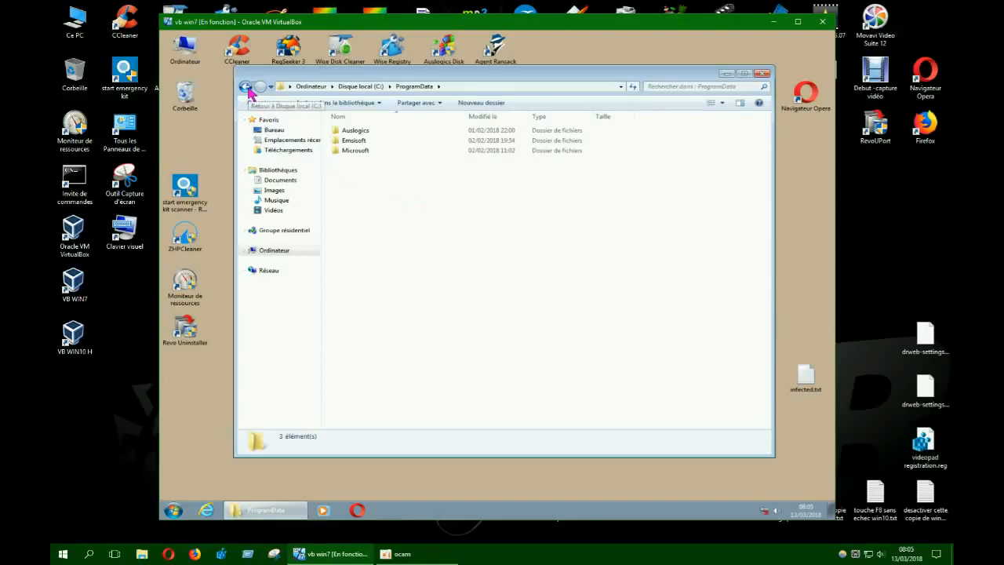
# Examine C:\Programmes and its Common Files subfolder for Trend Micro leftovers and return to the root of C:
pyautogui.click(247, 88)
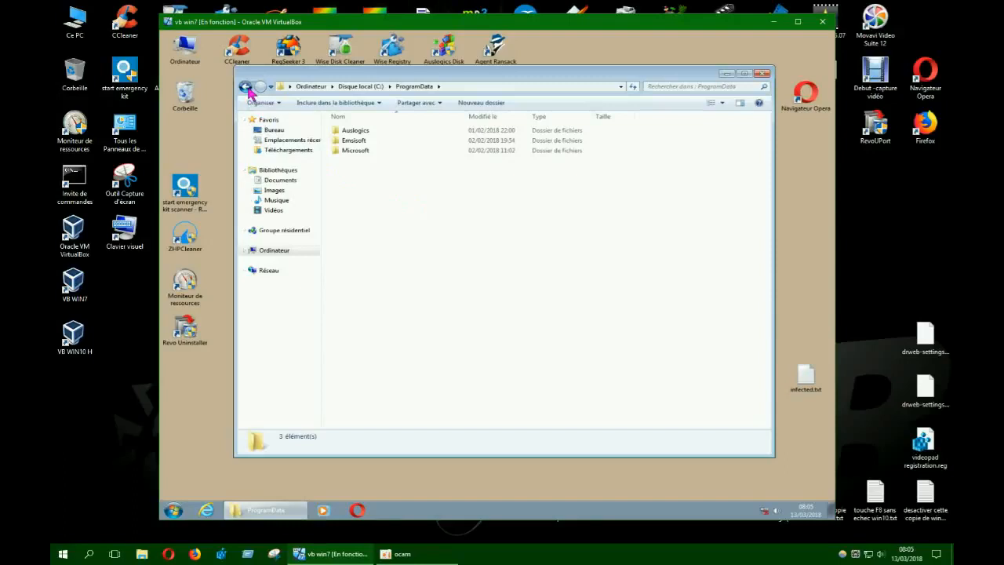
pyautogui.doubleClick(358, 174)
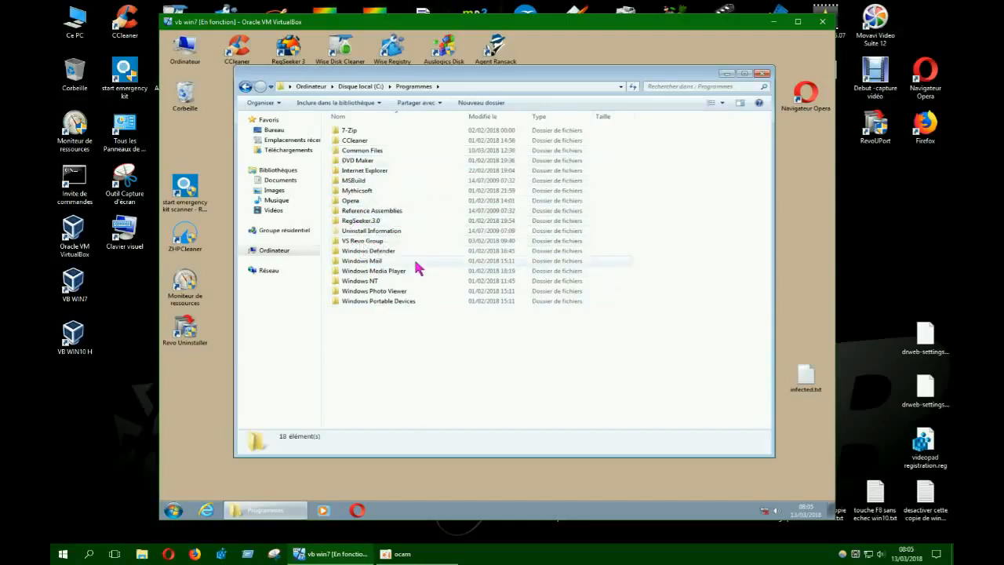
pyautogui.click(362, 150)
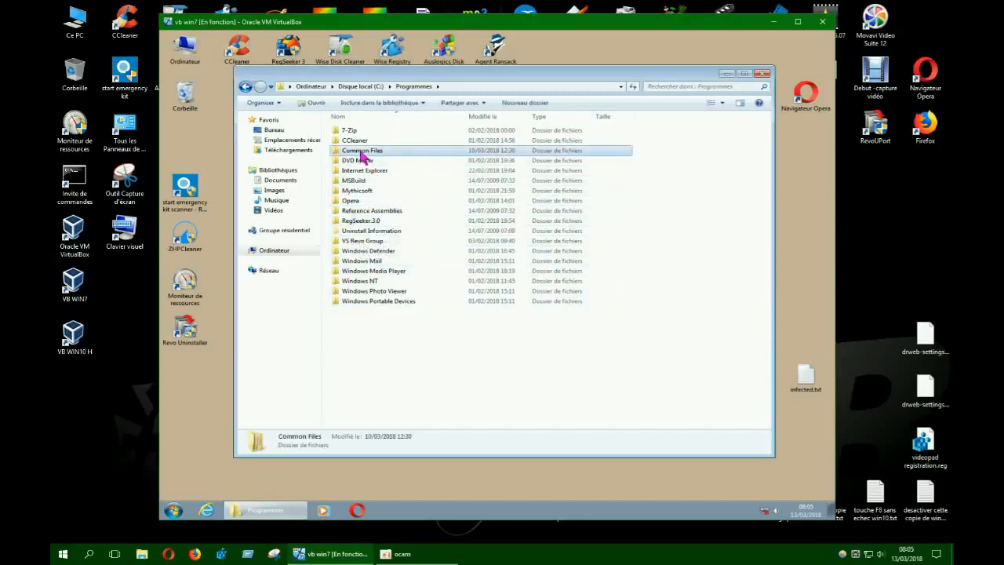
pyautogui.doubleClick(363, 154)
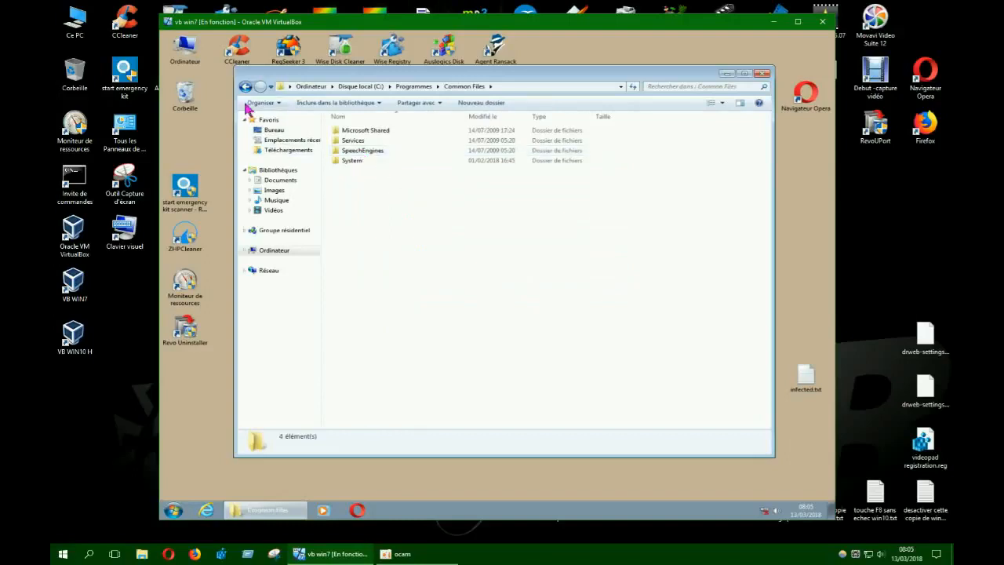
pyautogui.click(244, 87)
pyautogui.click(244, 87)
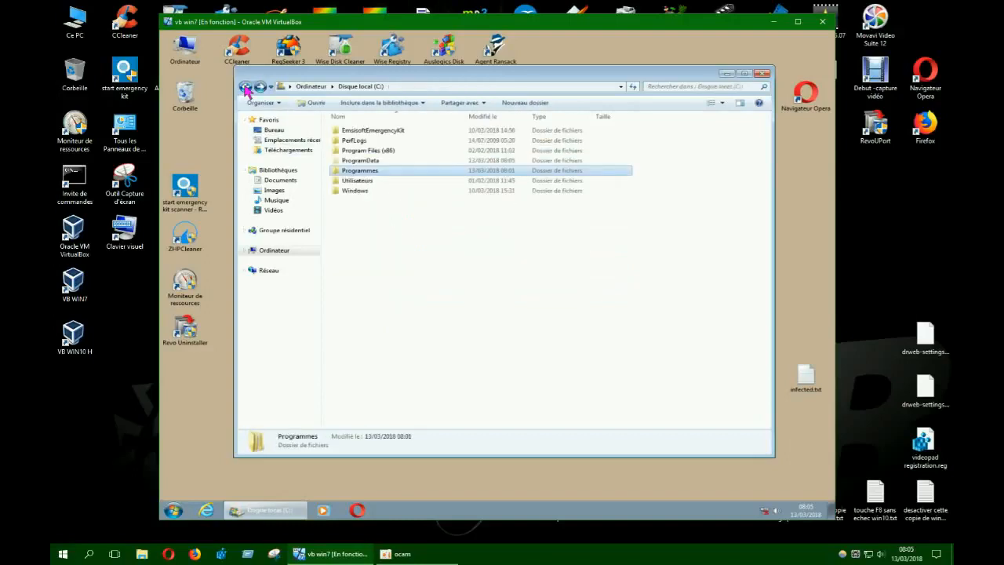
# Examine the VB WIN7 user's AppData\Local folder for leftovers and inspect the property details of housecall.guid.cache
pyautogui.doubleClick(353, 181)
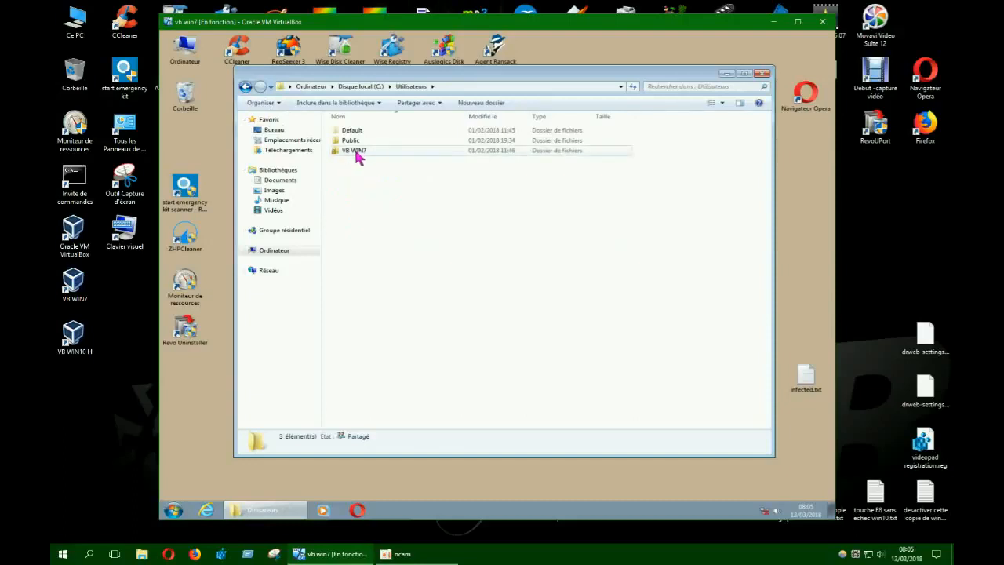
pyautogui.moveTo(355, 157)
pyautogui.doubleClick(354, 151)
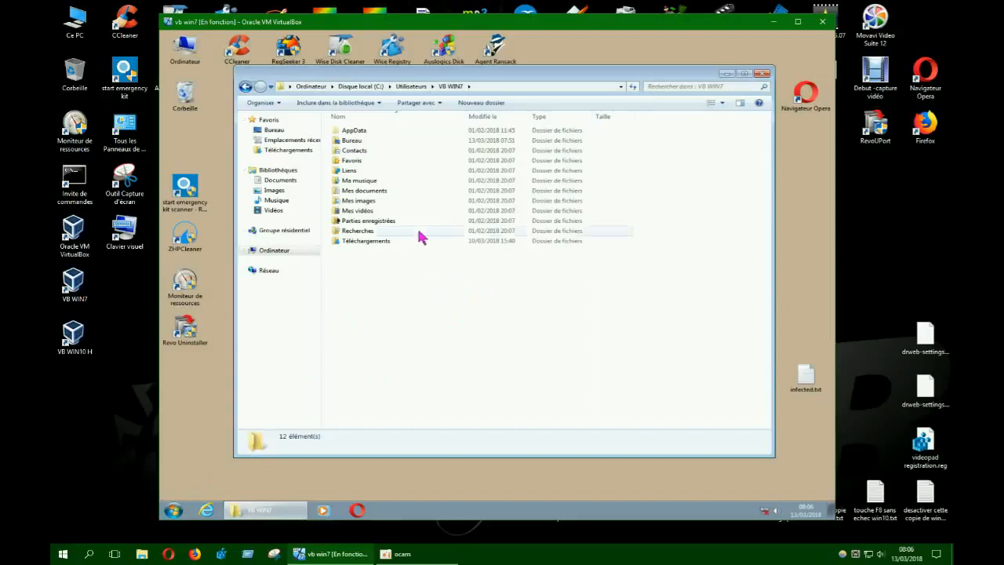
pyautogui.doubleClick(369, 131)
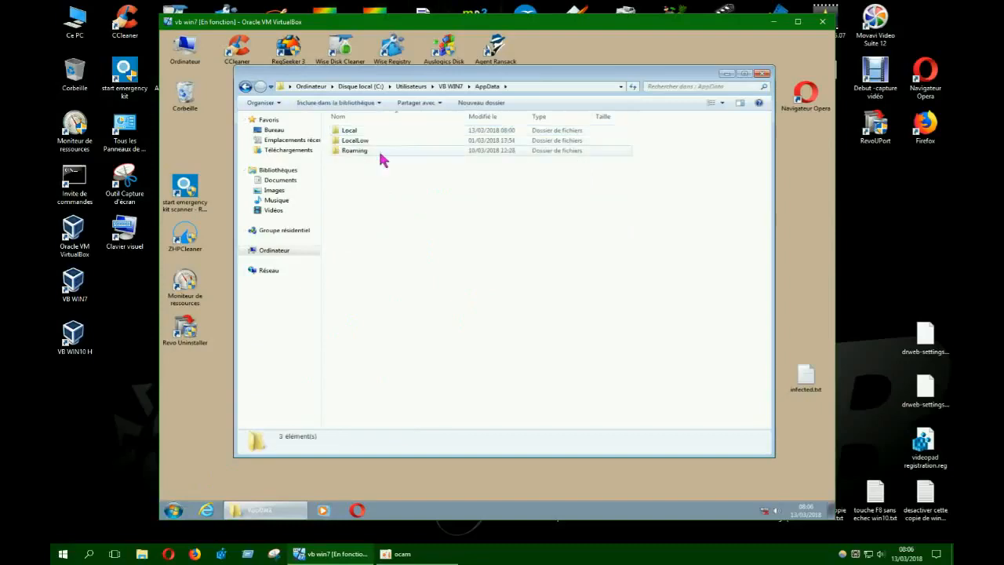
pyautogui.doubleClick(356, 132)
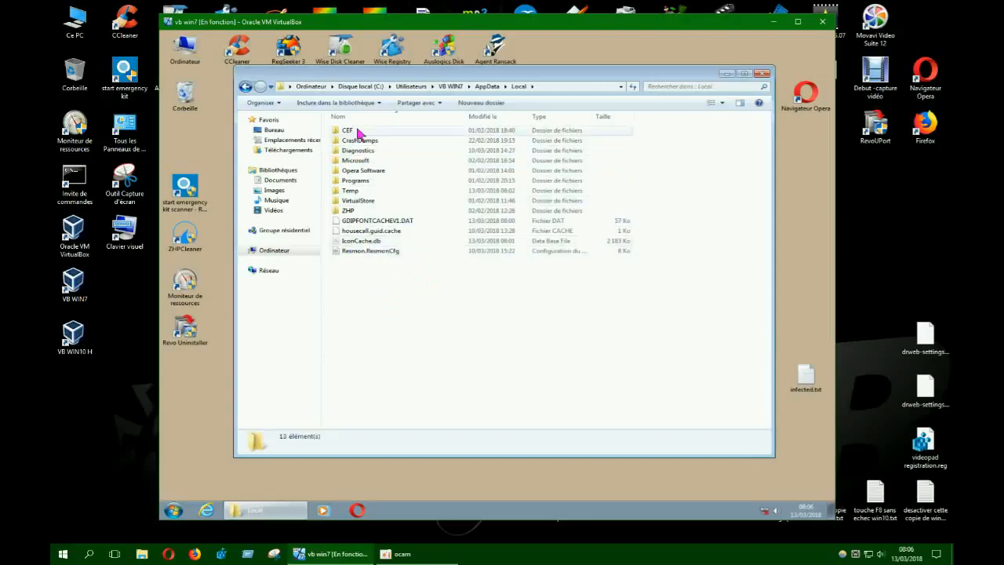
pyautogui.click(363, 236)
pyautogui.rightClick(363, 234)
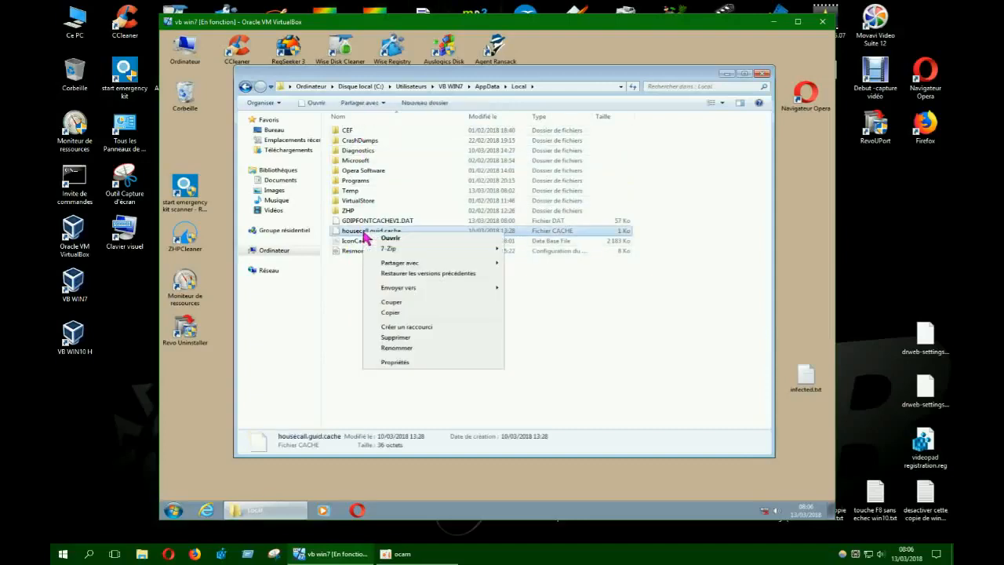
pyautogui.click(394, 363)
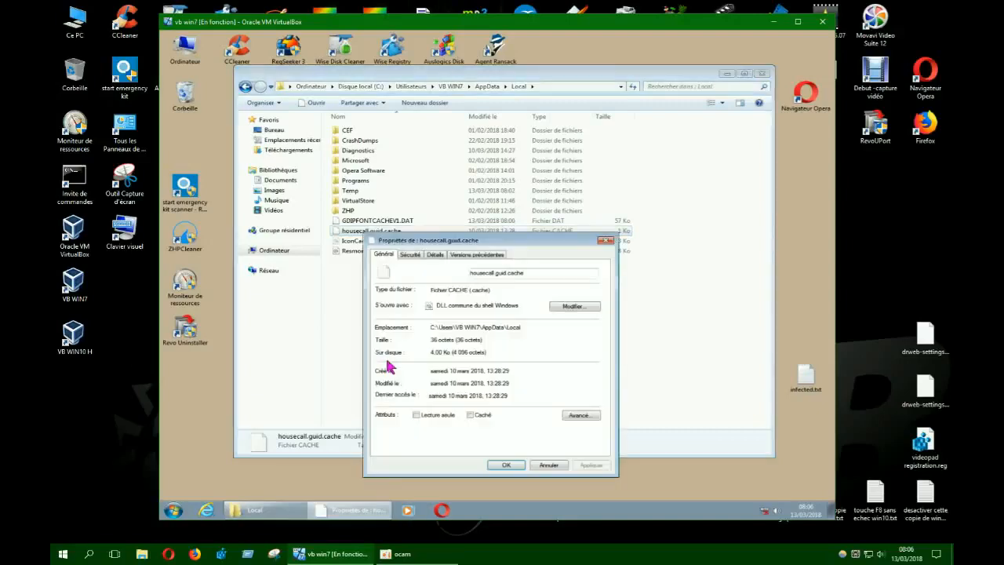
pyautogui.click(436, 255)
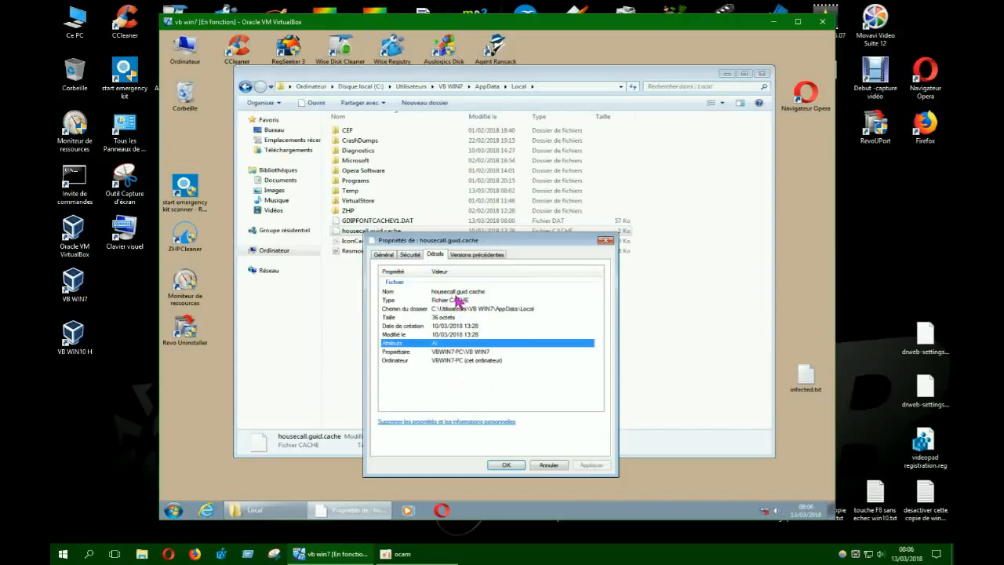
pyautogui.click(605, 240)
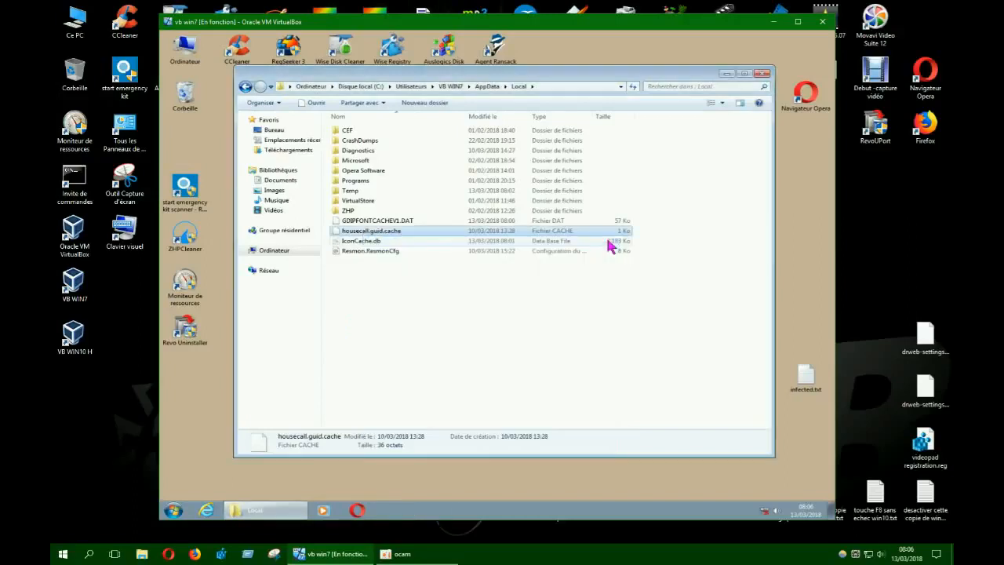
pyautogui.rightClick(390, 231)
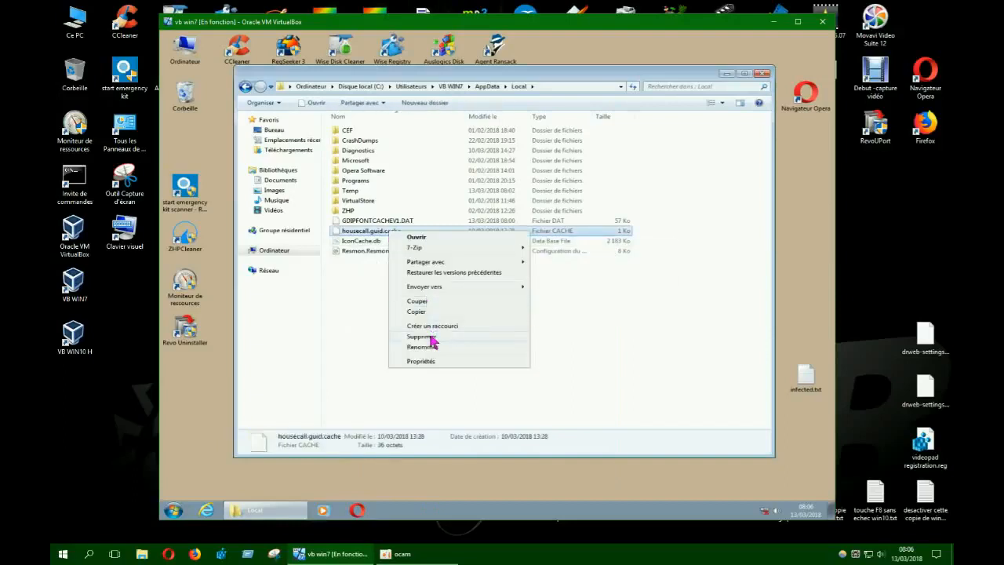
pyautogui.click(370, 300)
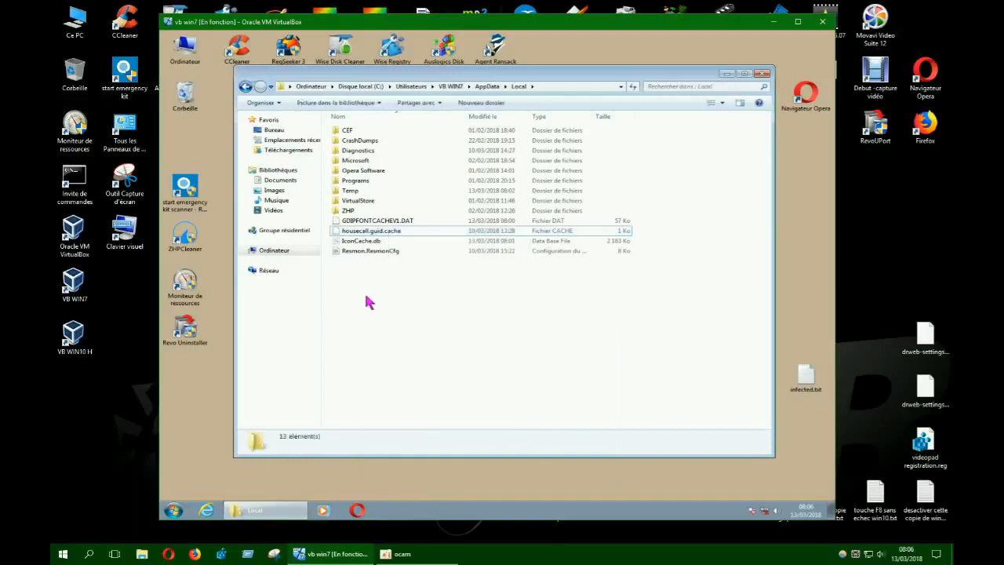
# Restore the deleted Trend Micro Installer folder from the Recycle Bin, and close the Recycle Bin window
pyautogui.doubleClick(186, 94)
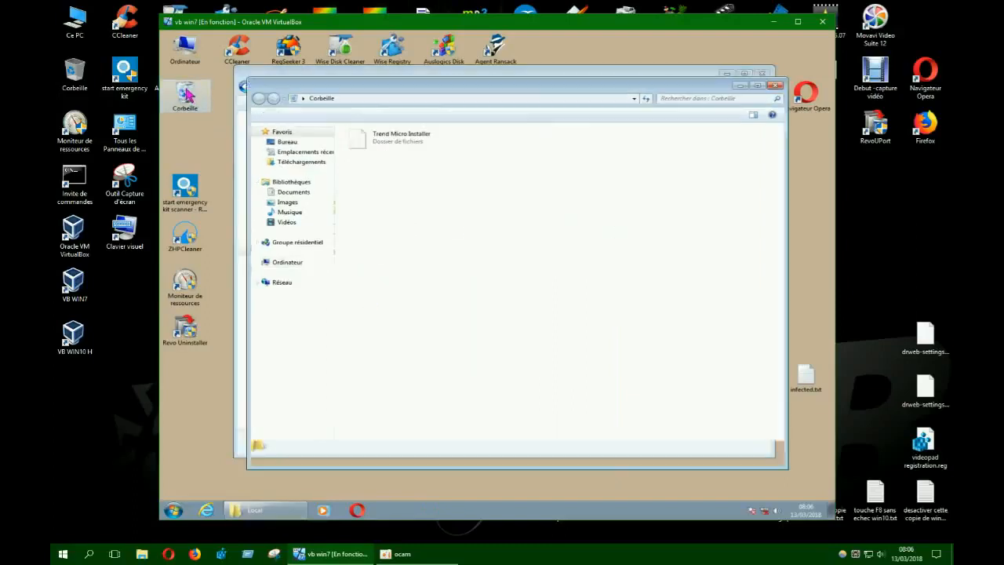
pyautogui.rightClick(361, 139)
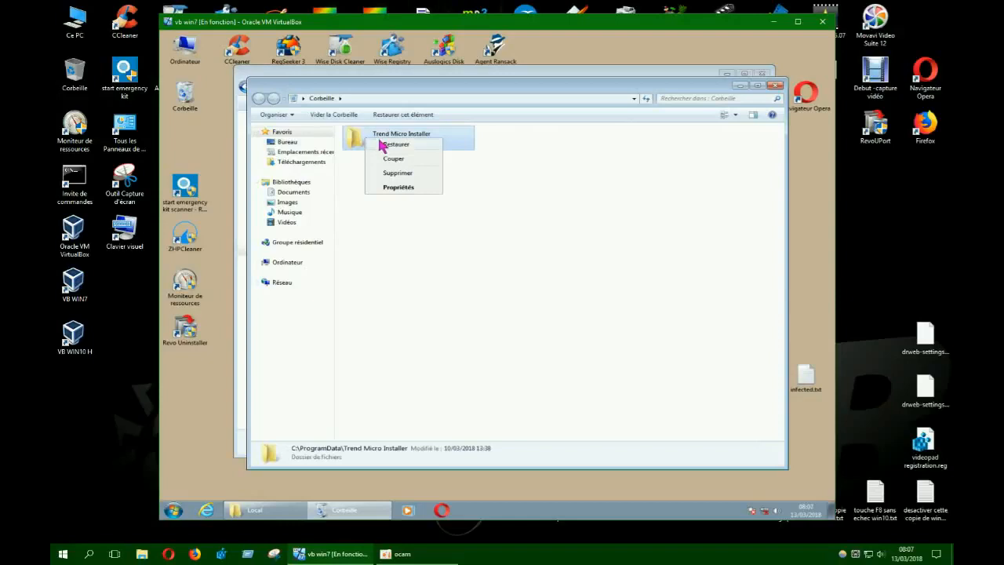
pyautogui.click(382, 147)
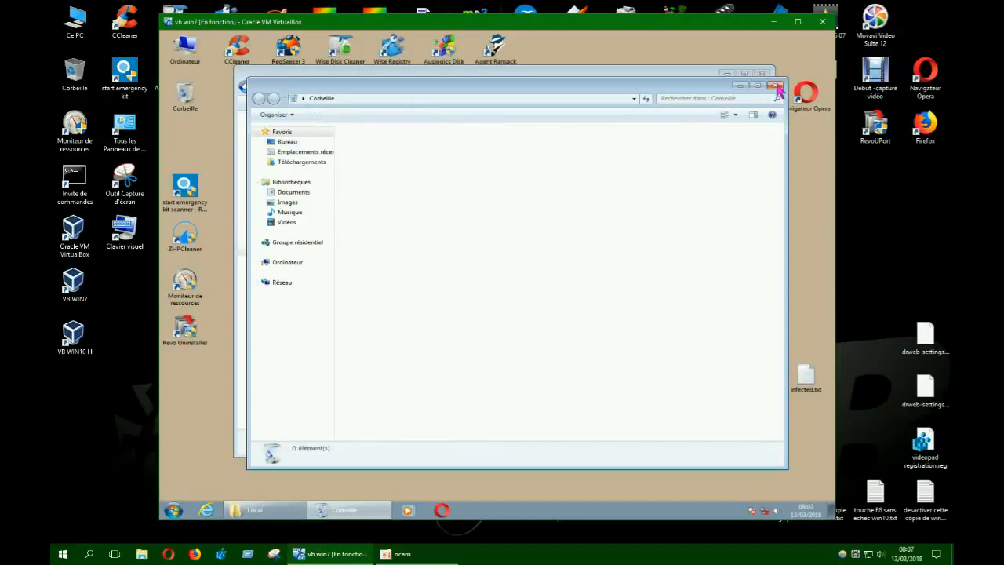
pyautogui.click(777, 86)
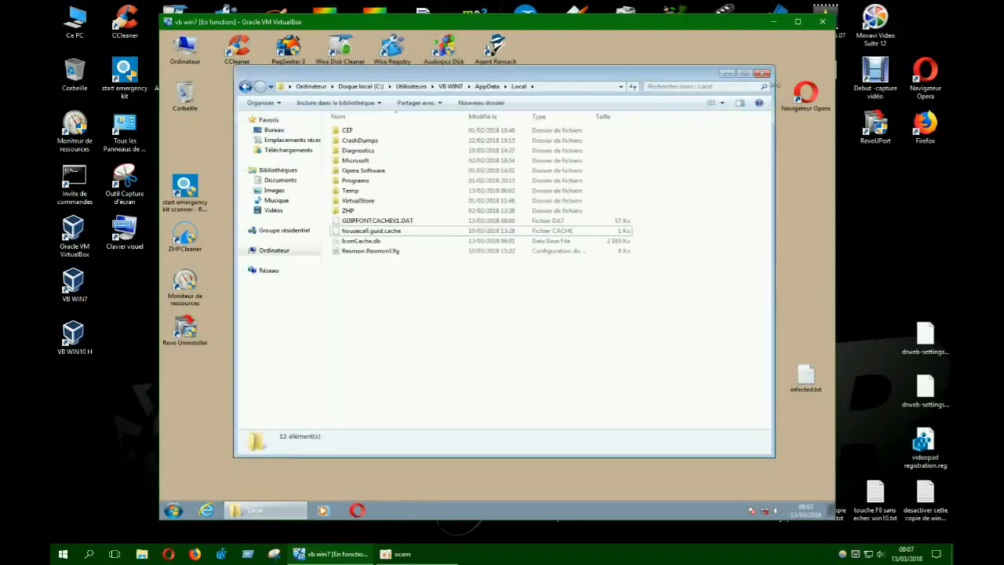
# Display the properties of housecall.guid.cache in AppData\Local and move their window clear of the file list
pyautogui.rightClick(392, 237)
pyautogui.click(421, 362)
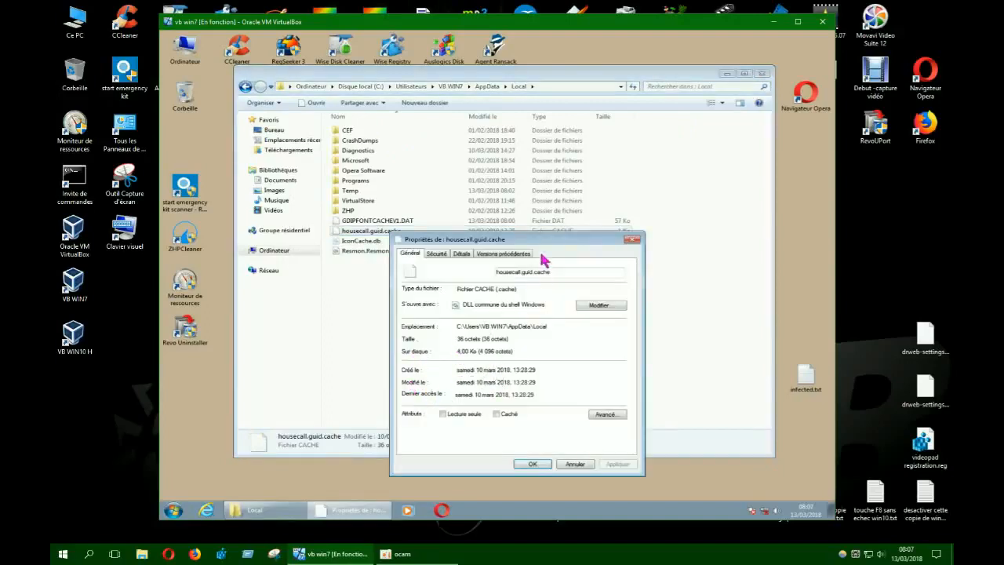
pyautogui.moveTo(550, 241); pyautogui.dragTo(724, 260)
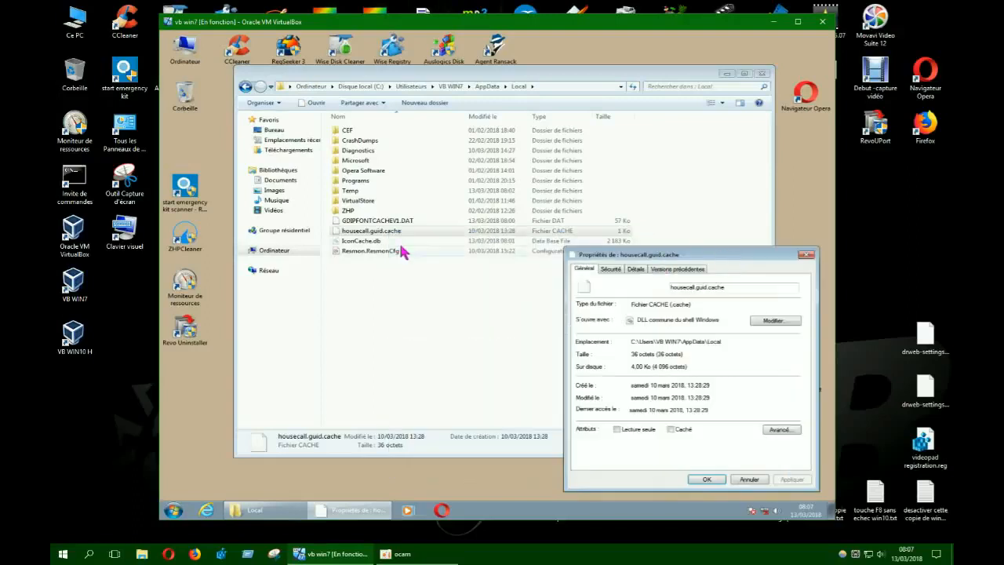
# Locate the restored Trend Micro Installer folder by checking Program Files (x86), Programmes and ProgramData on drive C:
pyautogui.click(245, 87)
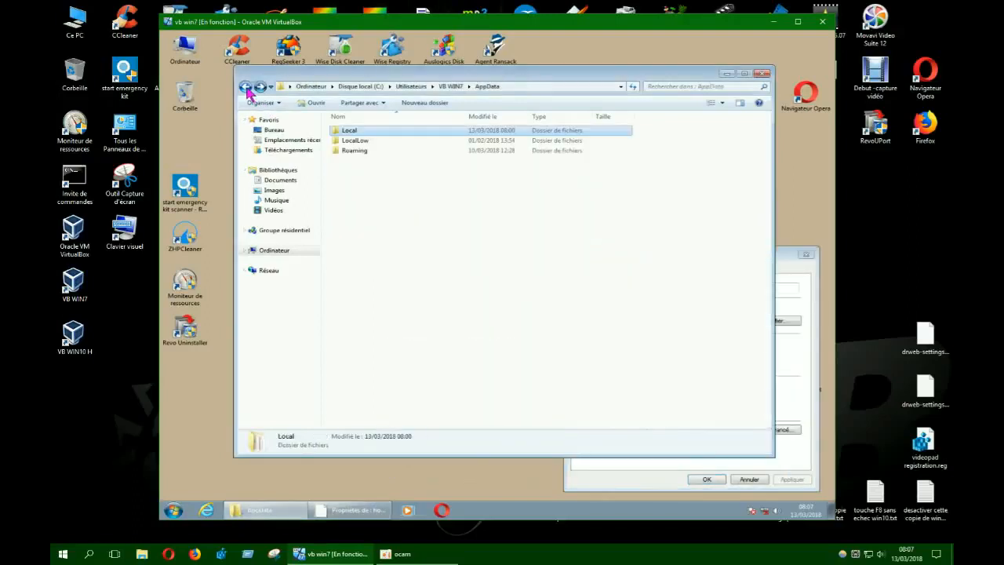
pyautogui.click(245, 86)
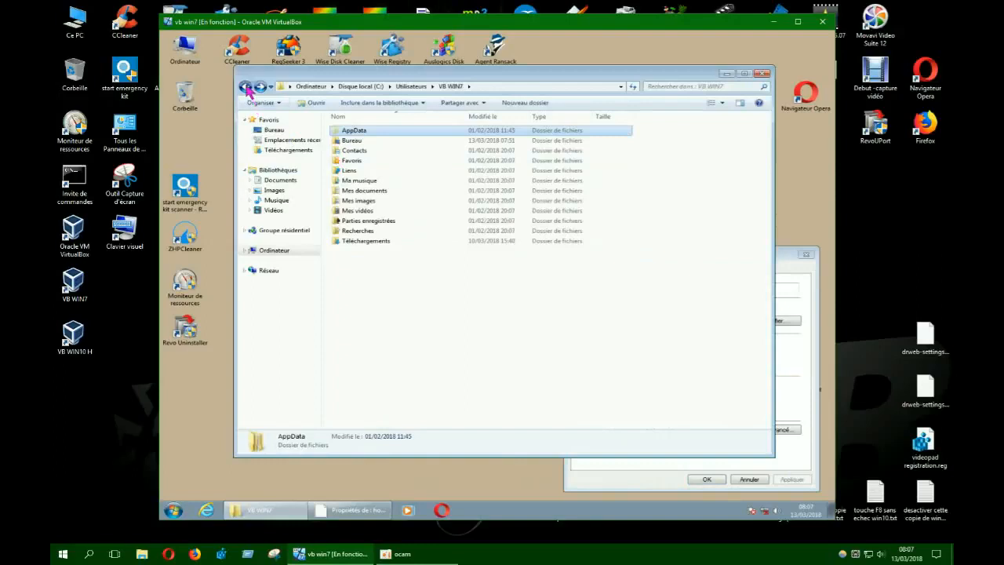
pyautogui.click(245, 86)
pyautogui.click(245, 87)
pyautogui.doubleClick(365, 151)
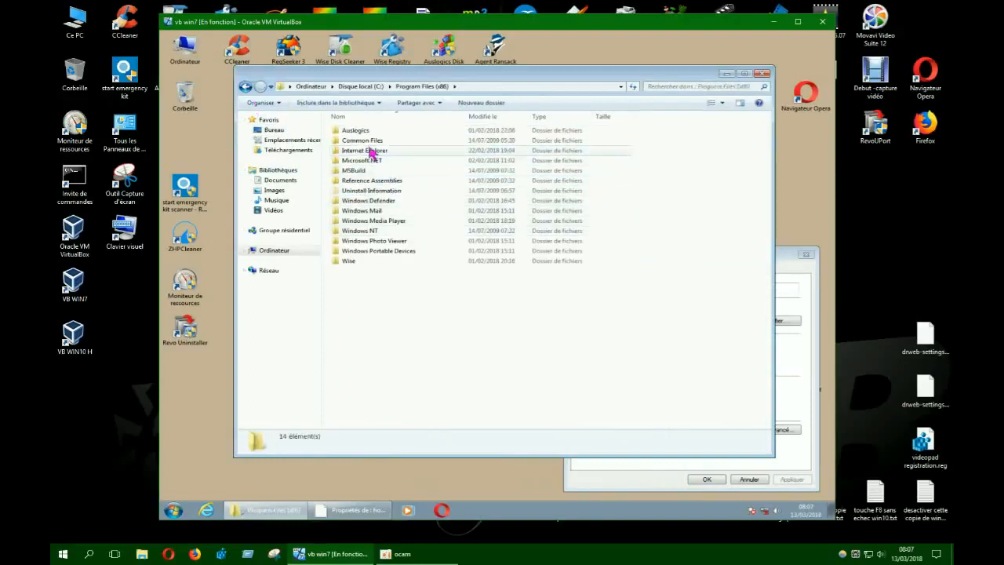
pyautogui.click(245, 86)
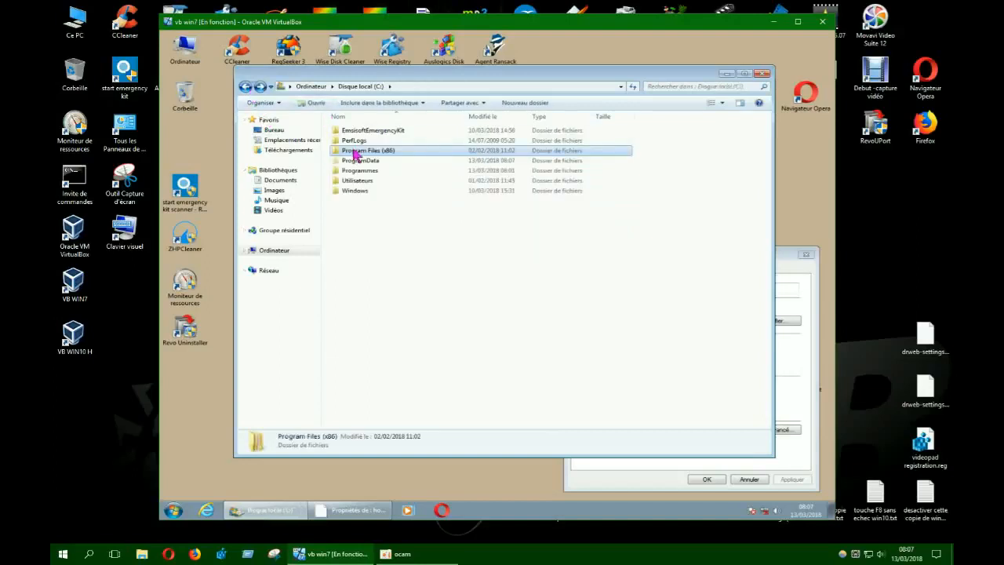
pyautogui.doubleClick(354, 177)
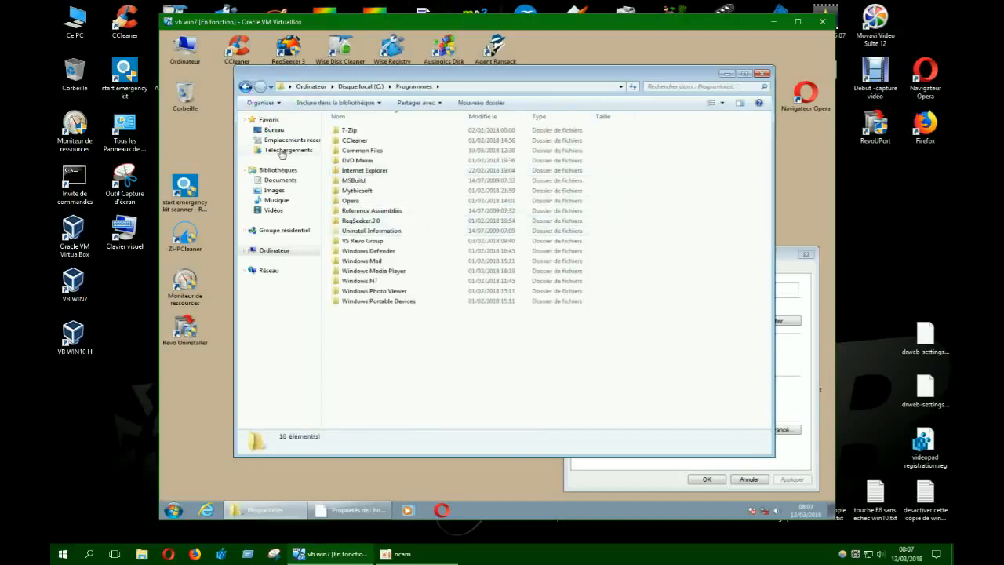
pyautogui.click(246, 87)
pyautogui.doubleClick(351, 161)
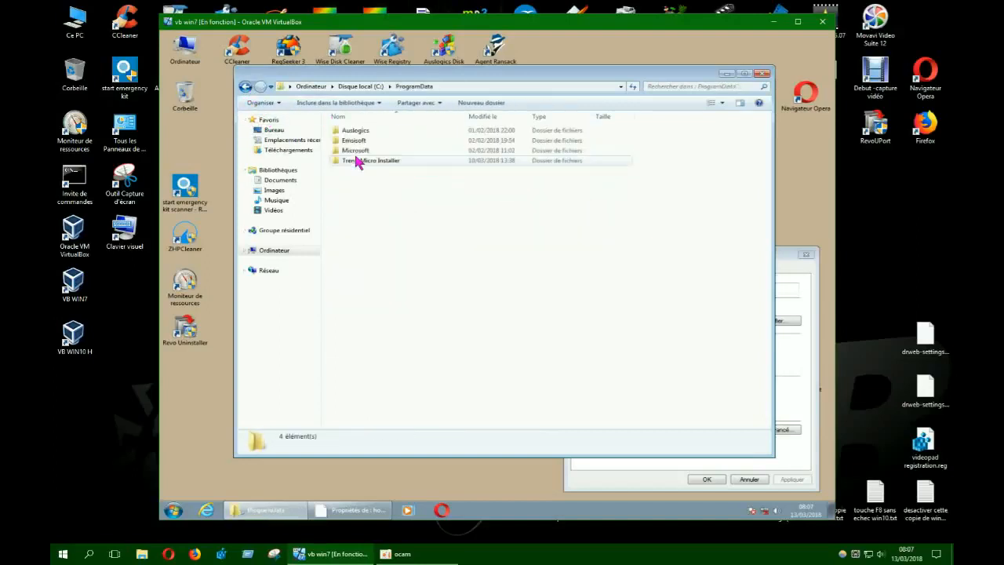
# Compare the creation dates of the Trend Micro Installer folder and housecall.guid.cache in their properties, and close both property windows
pyautogui.rightClick(387, 162)
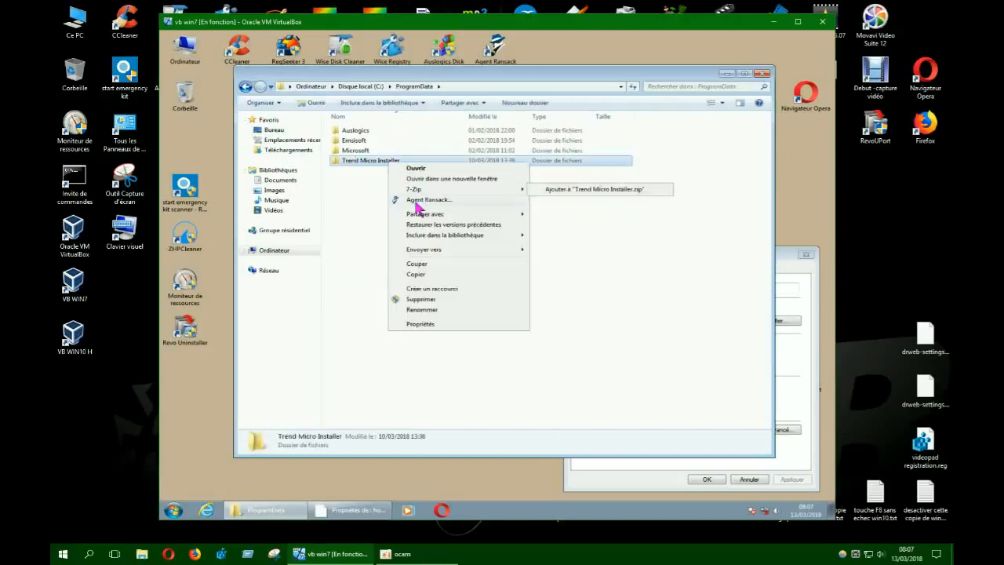
pyautogui.click(421, 324)
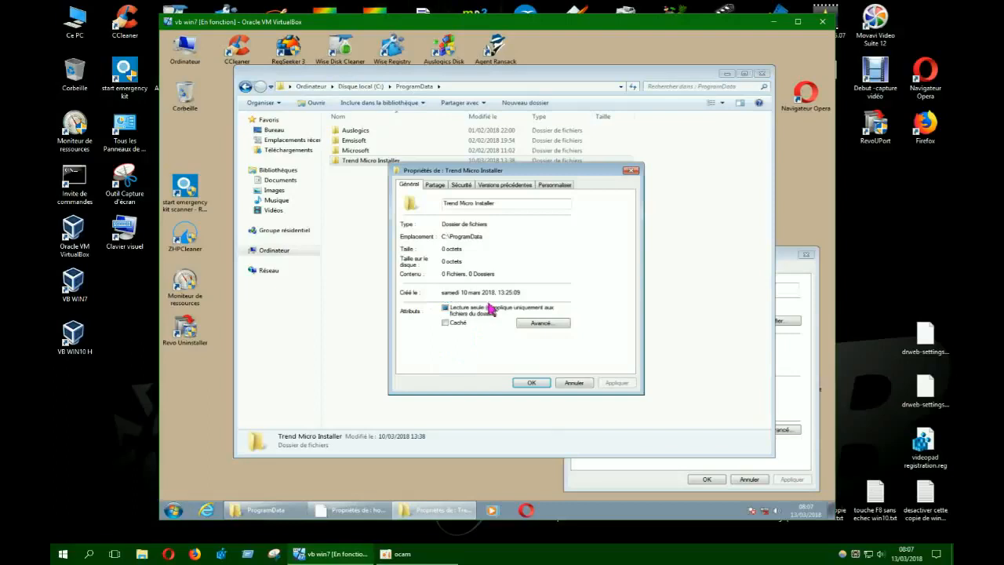
pyautogui.moveTo(567, 168); pyautogui.dragTo(380, 57)
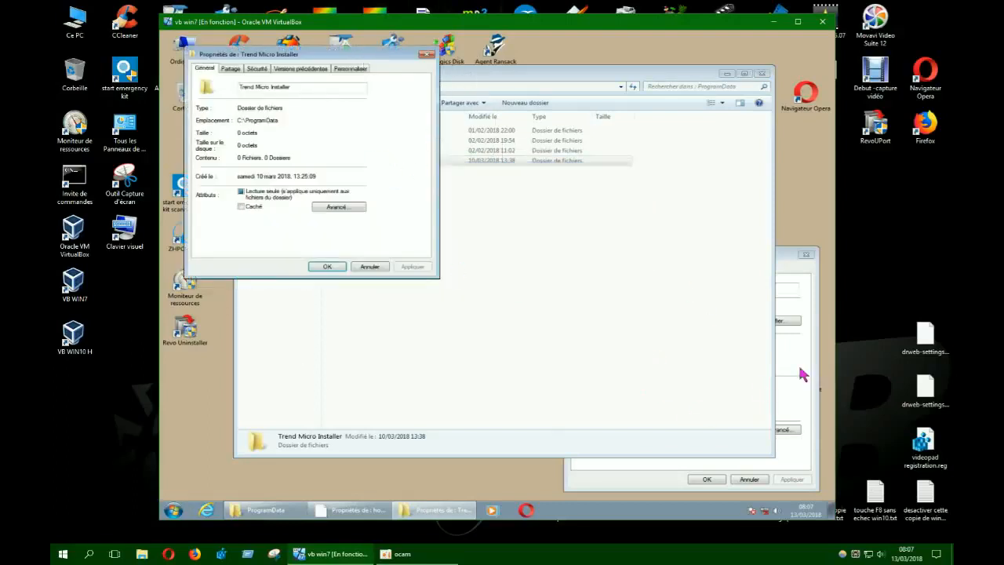
pyautogui.moveTo(787, 264); pyautogui.dragTo(687, 177)
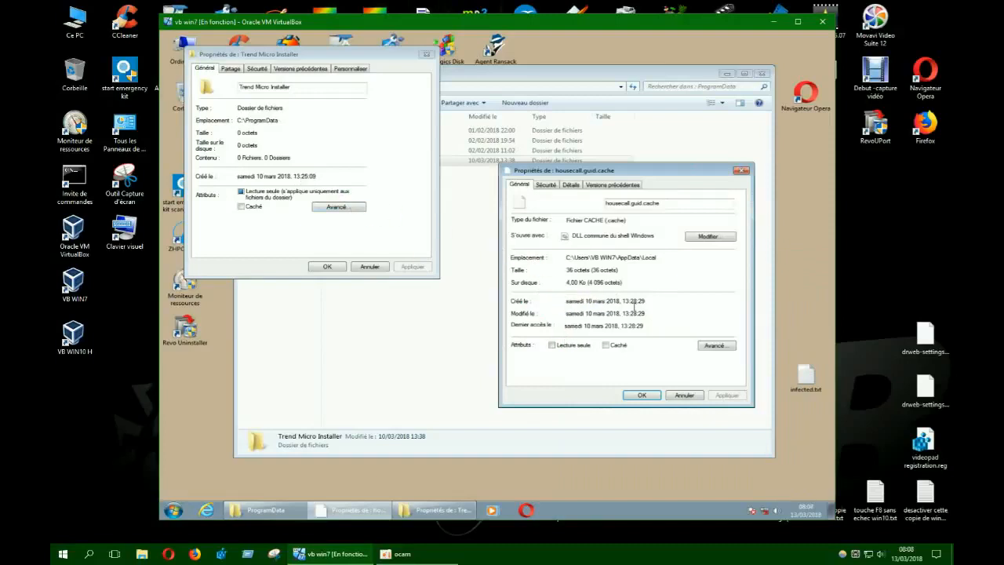
pyautogui.click(426, 55)
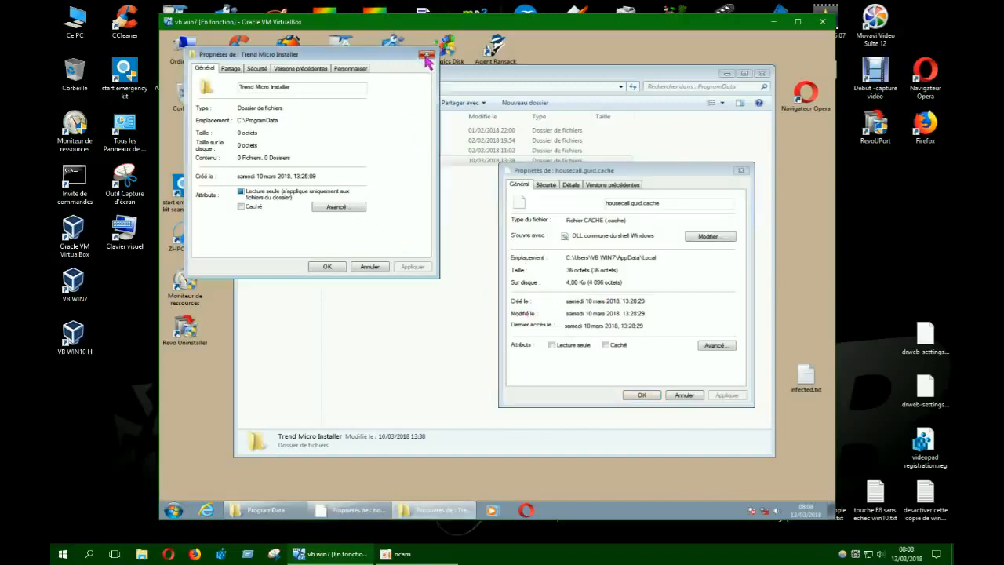
pyautogui.click(741, 174)
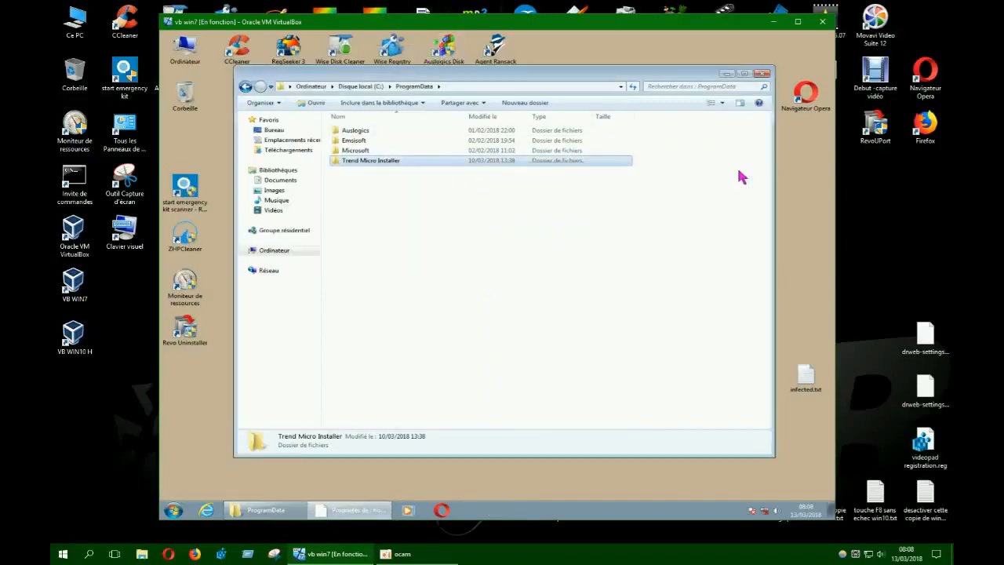
# Delete the Trend Micro Installer folder from C:\ProgramData and return to the root of C:
pyautogui.rightClick(391, 162)
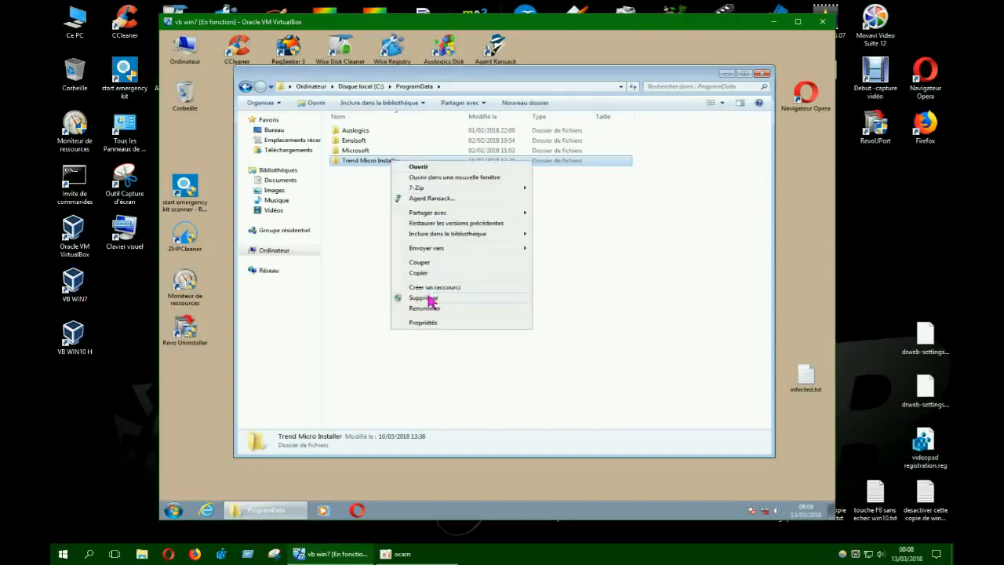
pyautogui.click(424, 298)
pyautogui.click(245, 87)
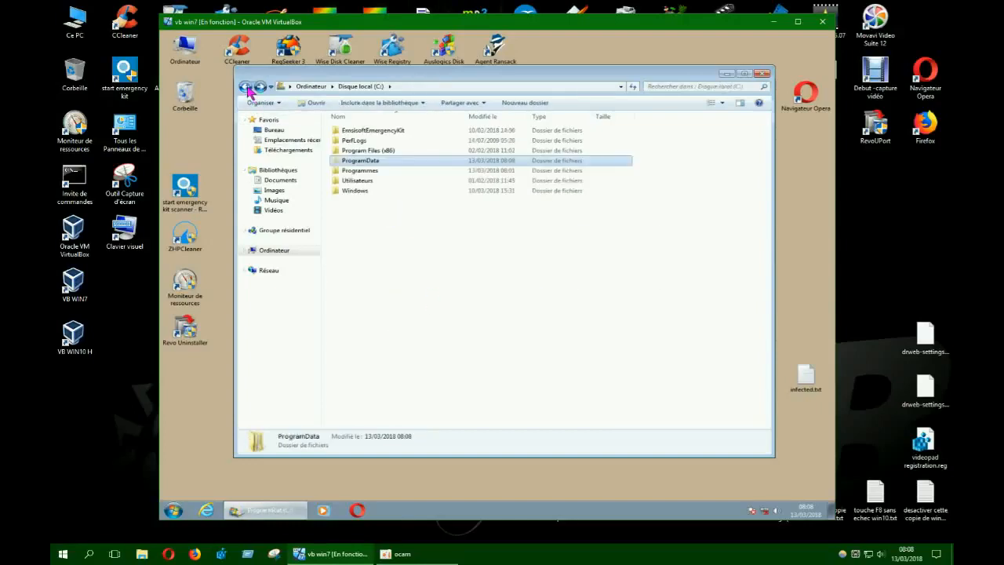
# Delete the housecall.guid.cache file from the VB WIN7 user's AppData\Local folder
pyautogui.doubleClick(357, 181)
pyautogui.click(356, 152)
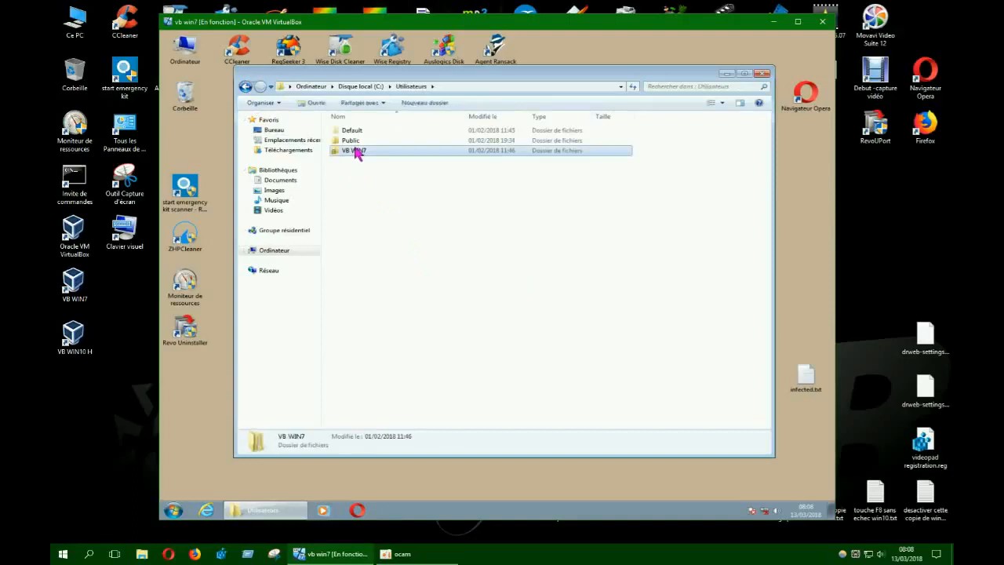
pyautogui.doubleClick(356, 152)
pyautogui.doubleClick(353, 131)
pyautogui.doubleClick(354, 132)
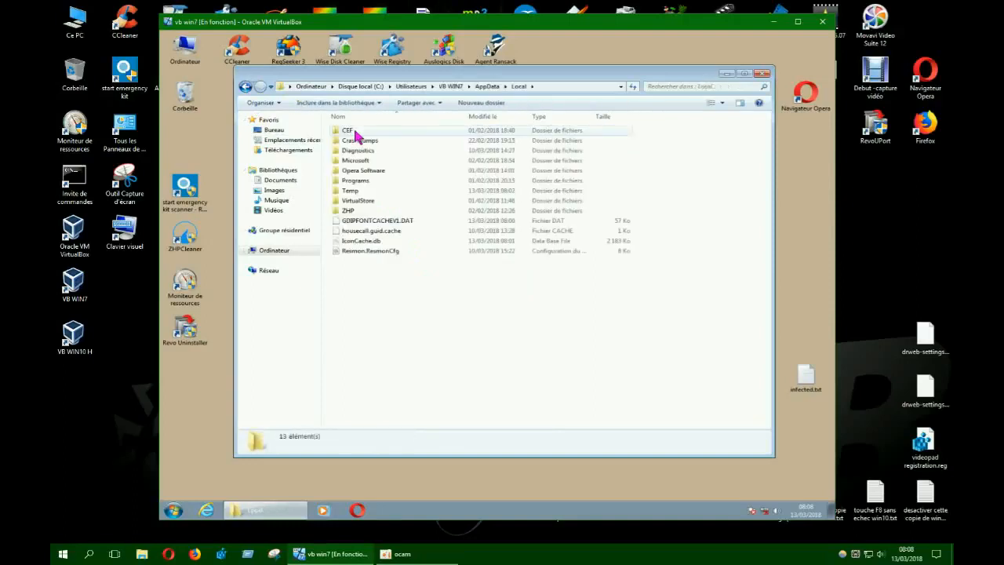
pyautogui.rightClick(382, 230)
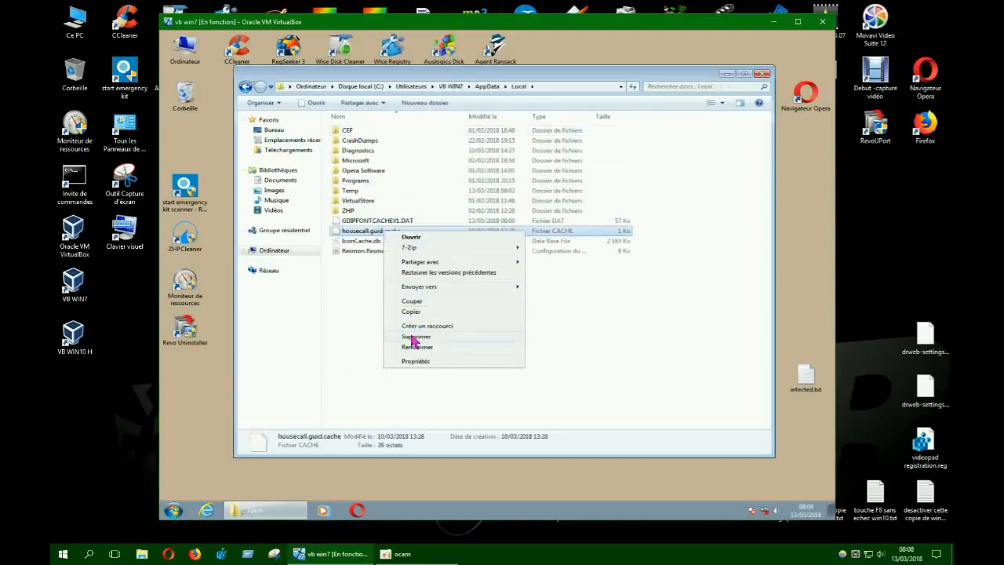
pyautogui.click(413, 337)
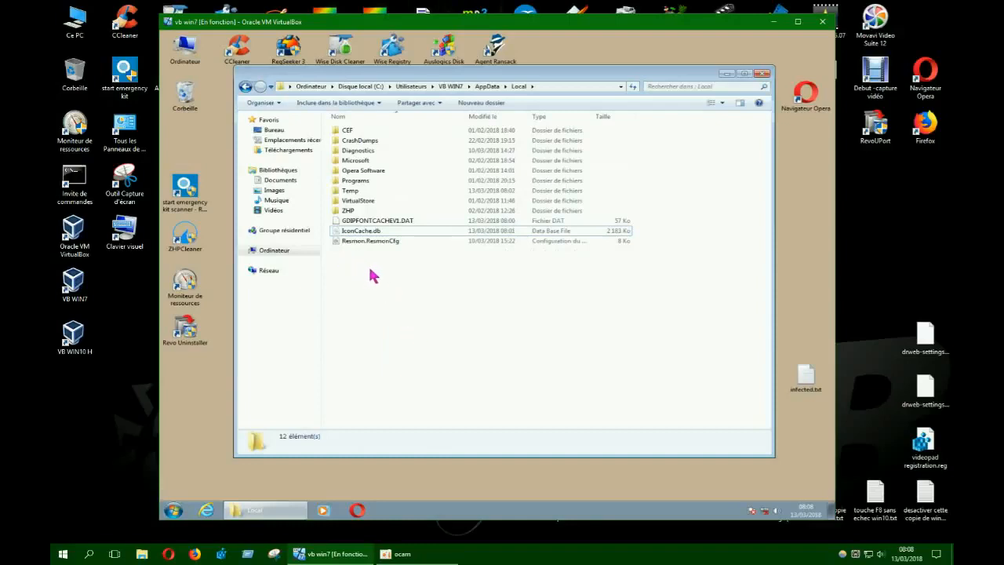
# Check the VB WIN7 user's AppData\LocalLow and AppData\Roaming folders for Trend Micro leftovers
pyautogui.click(247, 88)
pyautogui.doubleClick(345, 140)
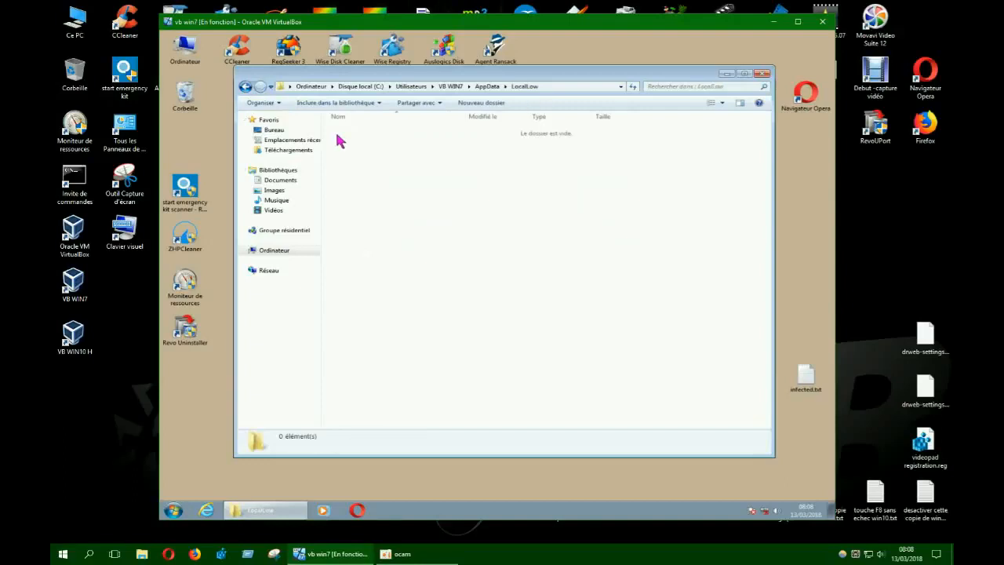
pyautogui.click(243, 88)
pyautogui.doubleClick(348, 151)
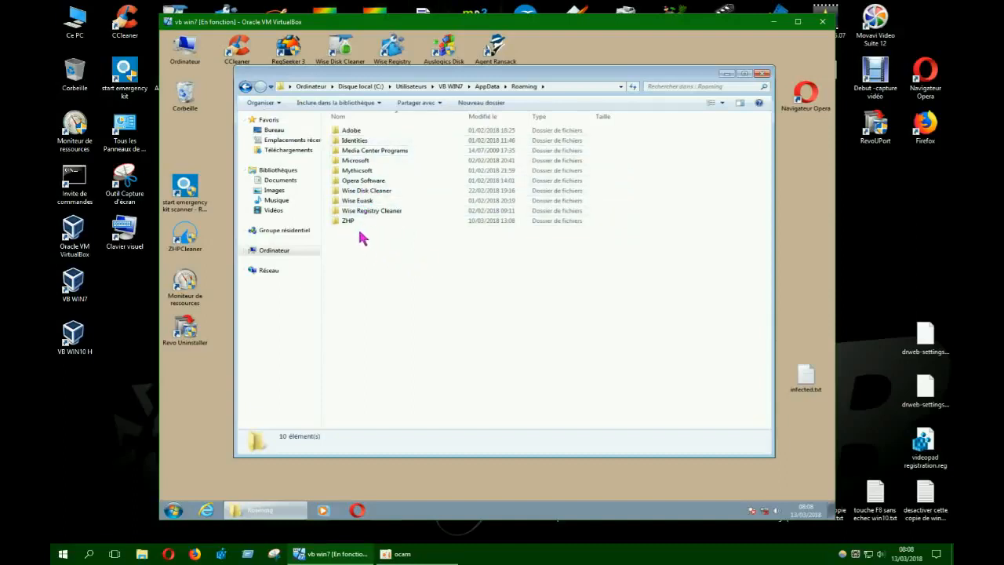
# Empty the virtual machine's Recycle Bin, permanently deleting its contents
pyautogui.rightClick(188, 95)
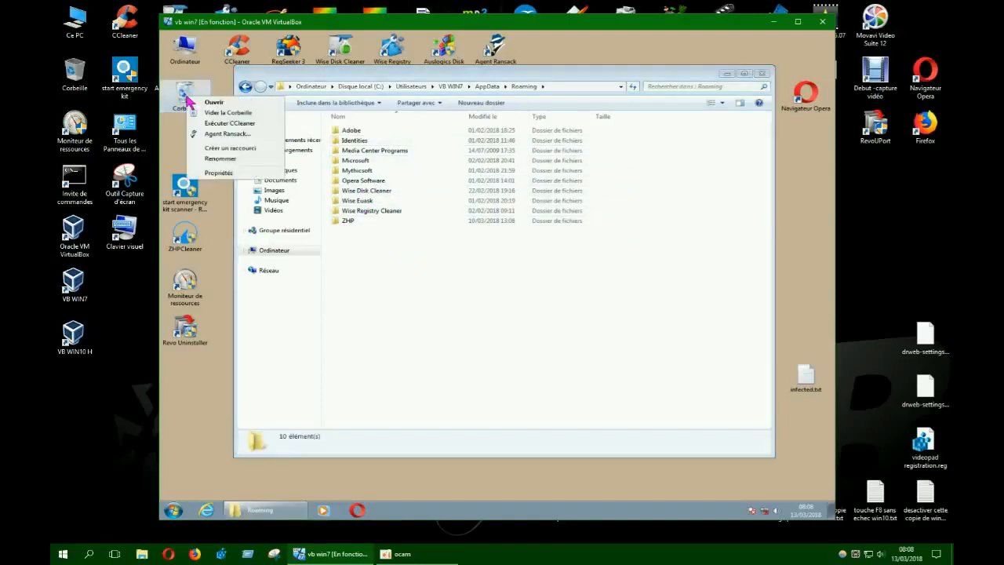
pyautogui.click(214, 117)
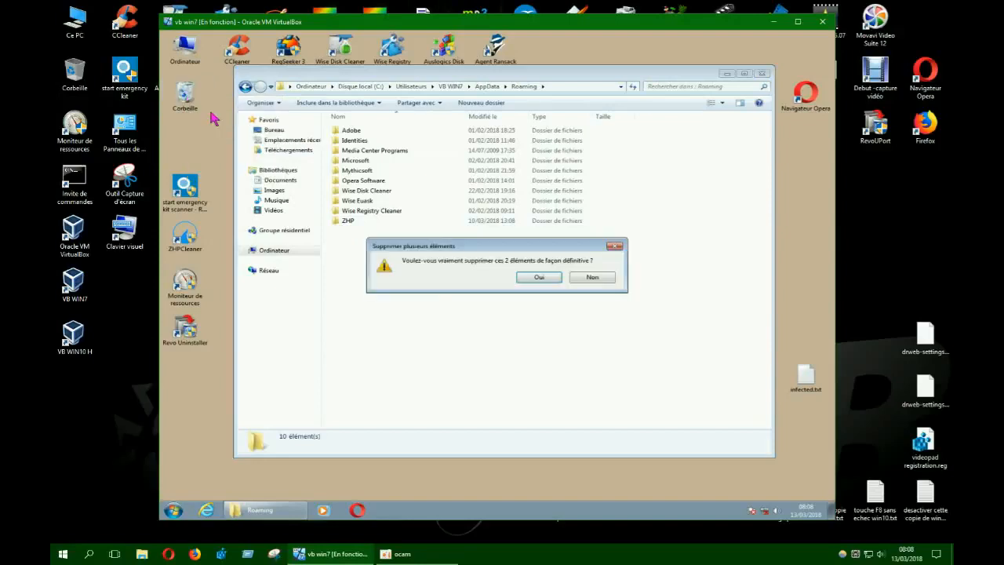
pyautogui.click(523, 279)
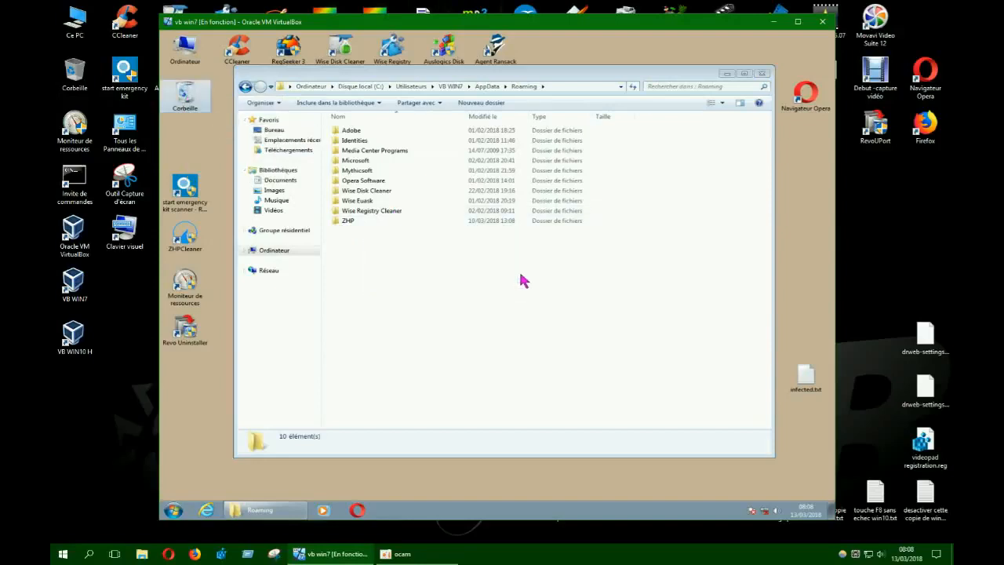
# Examine the Local and Roaming folders in the Default user's AppData for Trend Micro leftovers
pyautogui.click(246, 87)
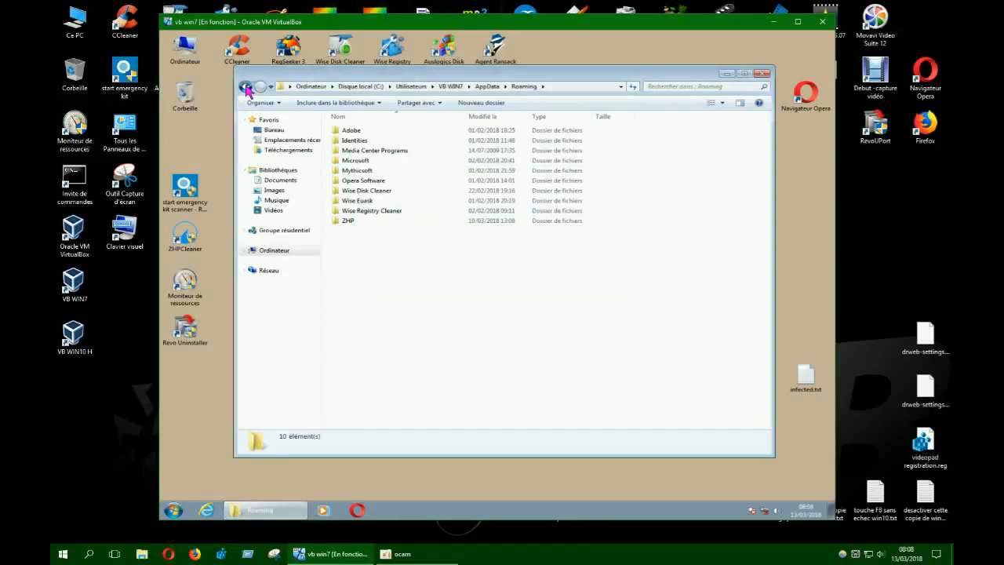
pyautogui.click(246, 87)
pyautogui.click(245, 87)
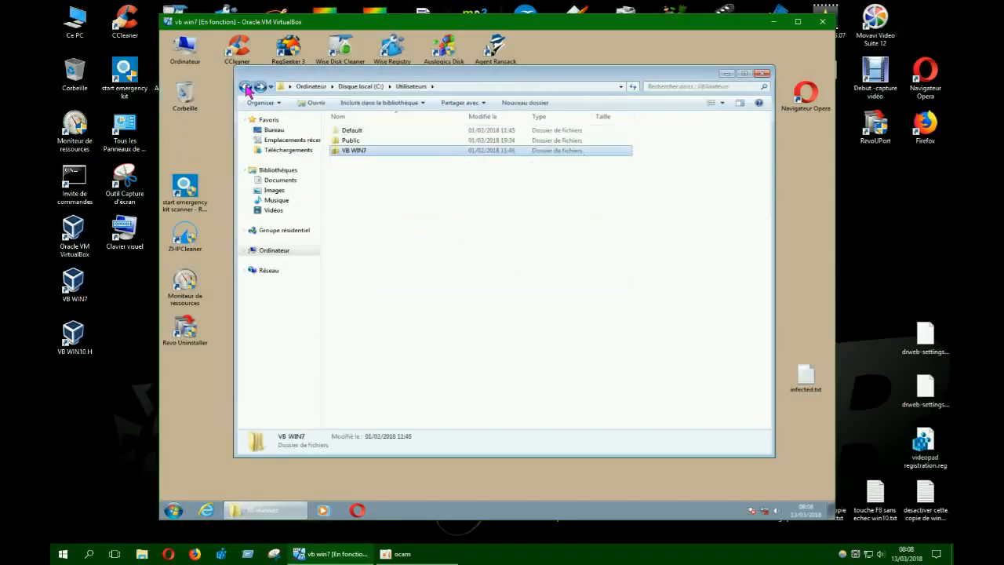
pyautogui.doubleClick(352, 131)
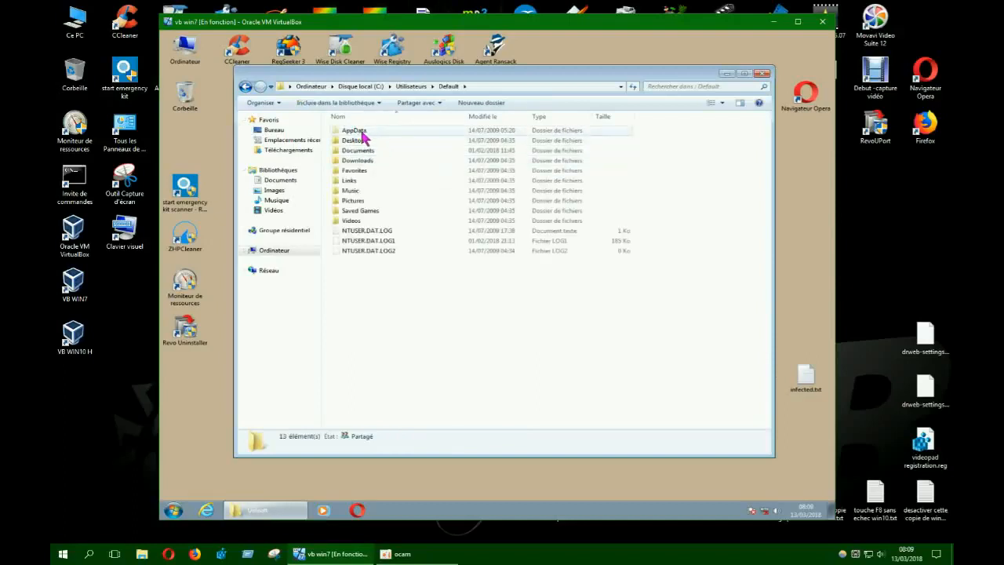
pyautogui.doubleClick(360, 135)
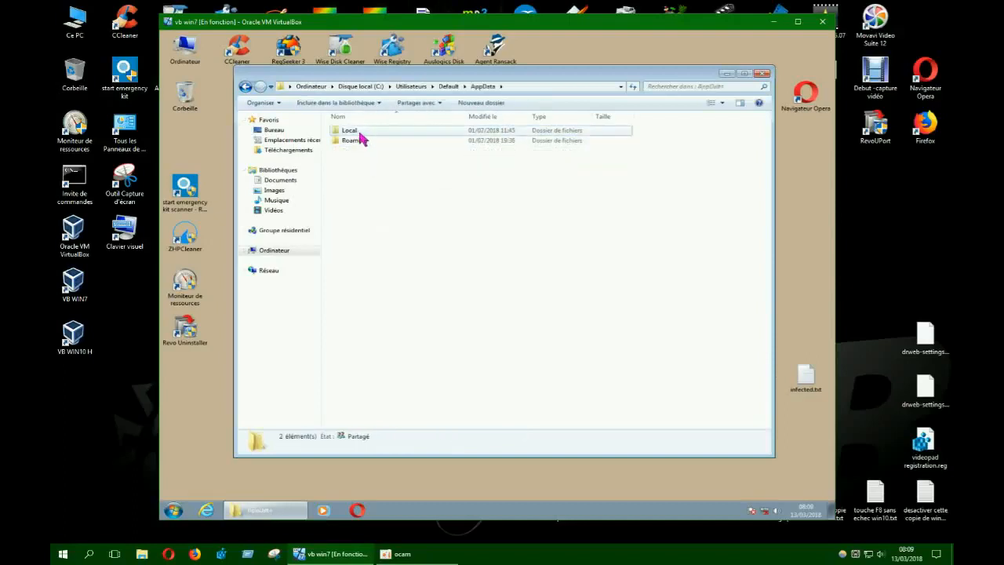
pyautogui.doubleClick(356, 132)
pyautogui.click(247, 88)
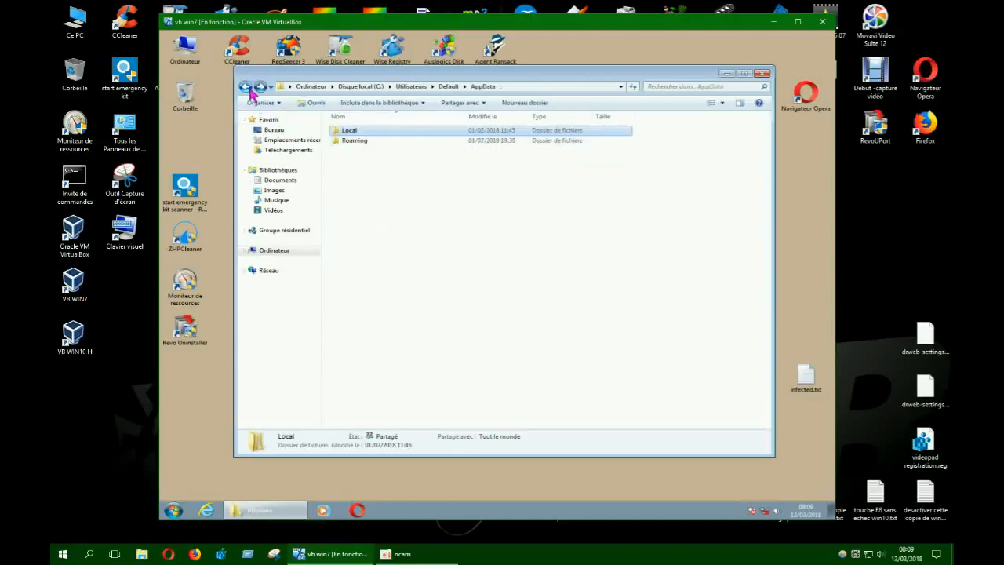
pyautogui.click(343, 141)
pyautogui.doubleClick(343, 142)
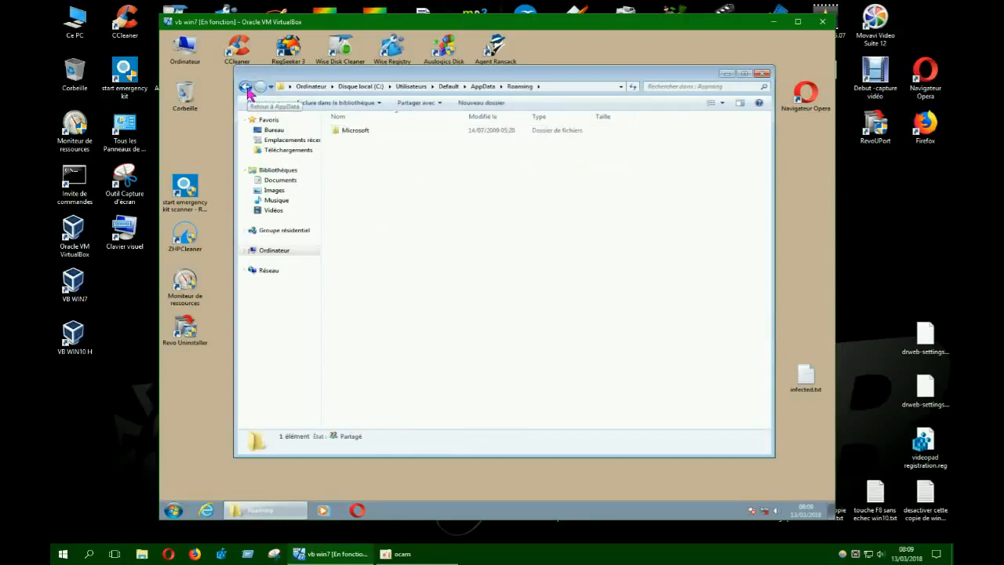
# Recheck the Local folder in the Default user's AppData and close the file explorer window
pyautogui.click(246, 87)
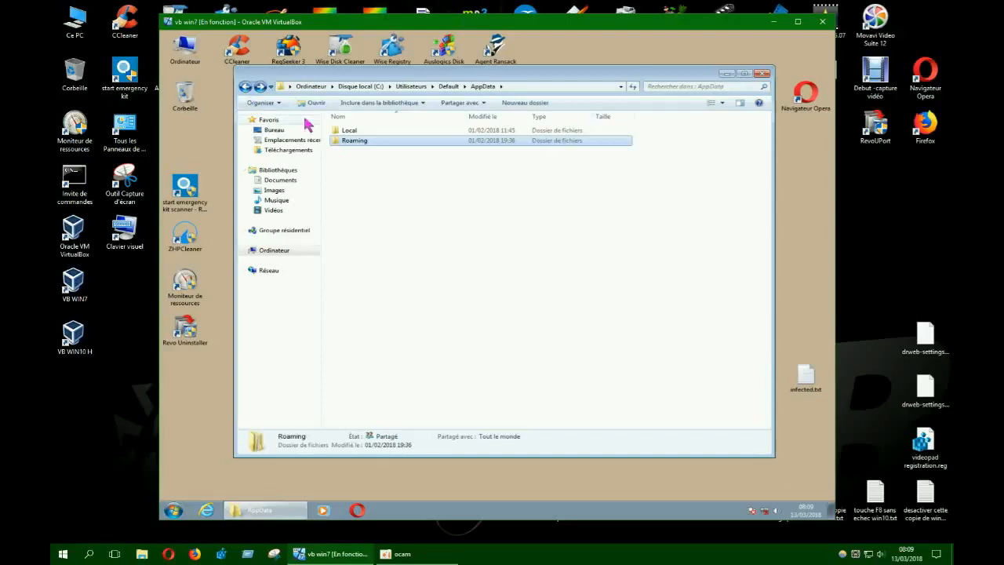
pyautogui.doubleClick(347, 132)
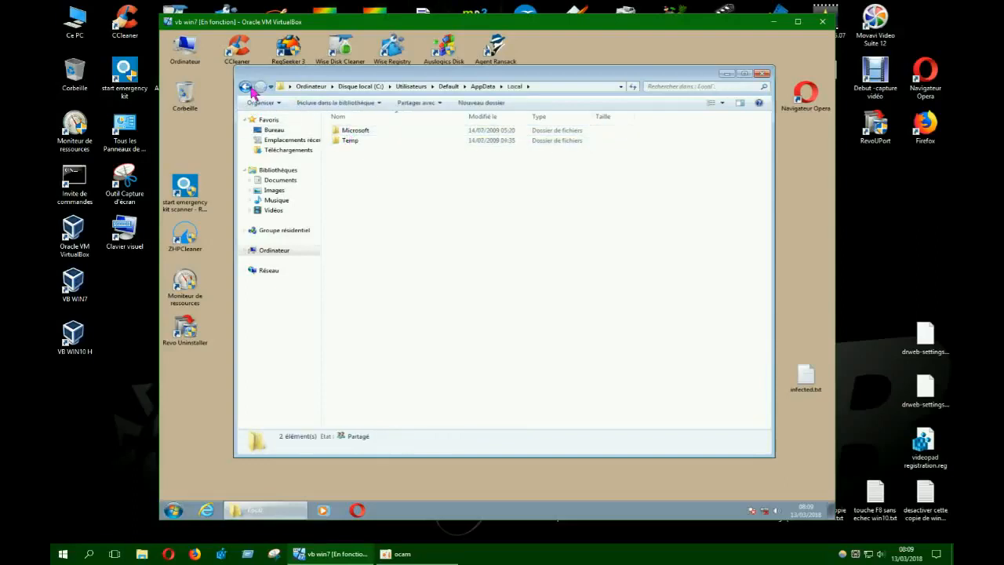
pyautogui.click(761, 73)
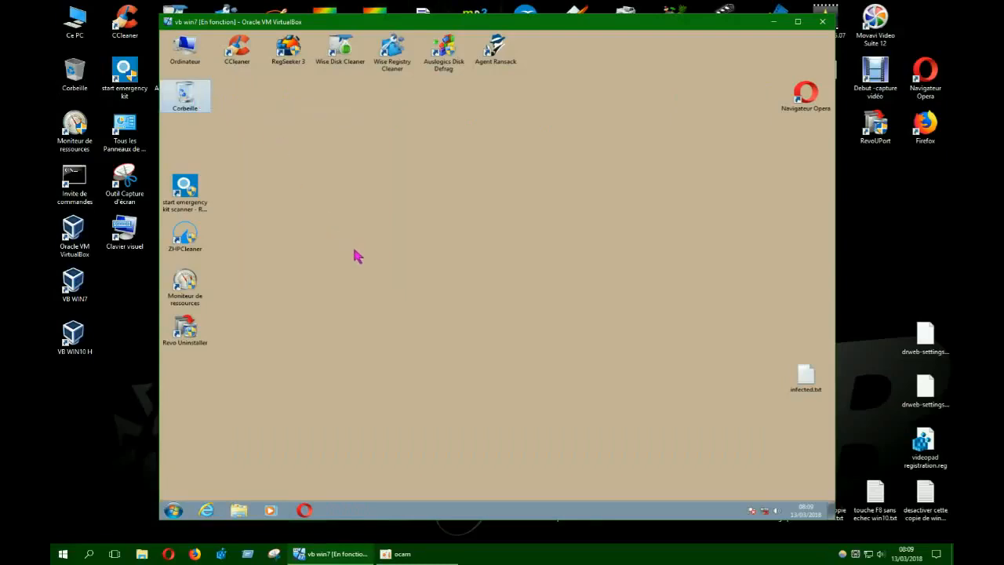
pyautogui.click(392, 275)
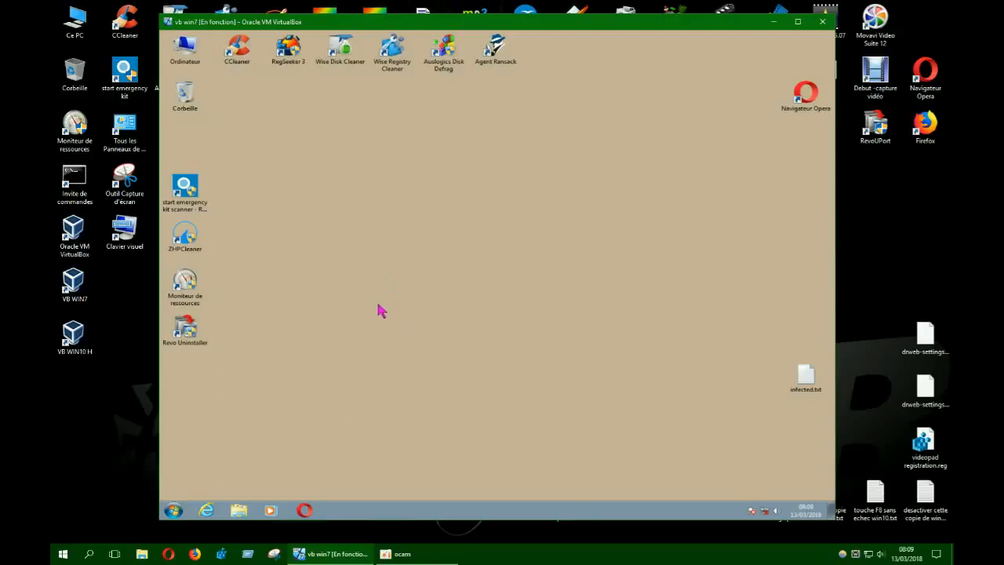
# Launch CCleaner in the virtual machine, scan the registry for errors, and enlarge its window to show the full entries
pyautogui.doubleClick(240, 58)
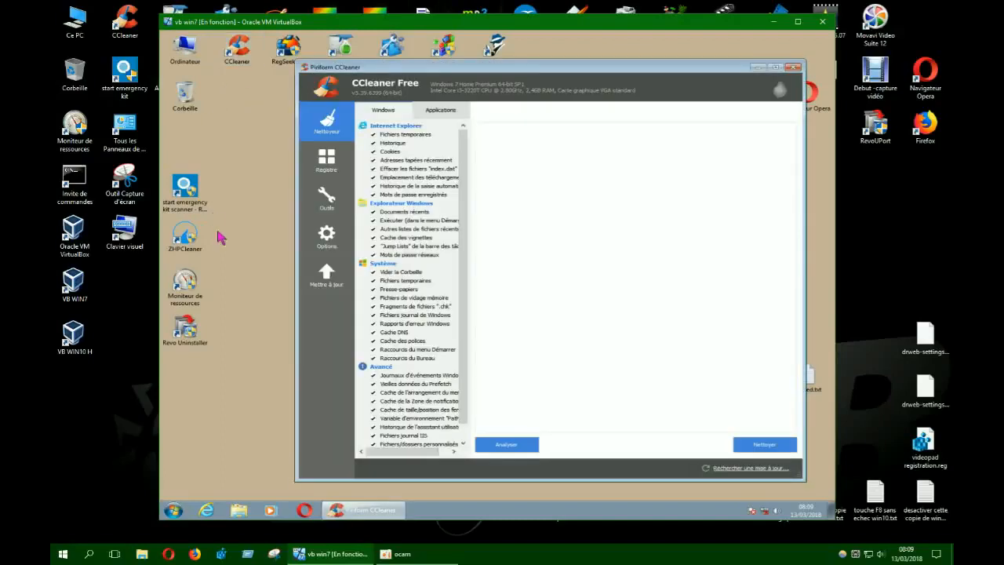
pyautogui.click(326, 171)
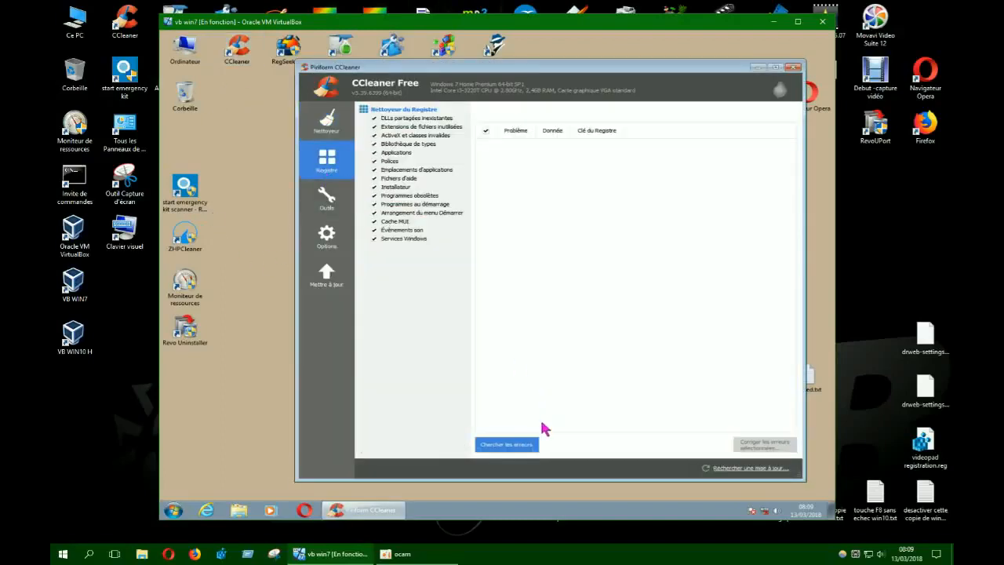
pyautogui.click(533, 444)
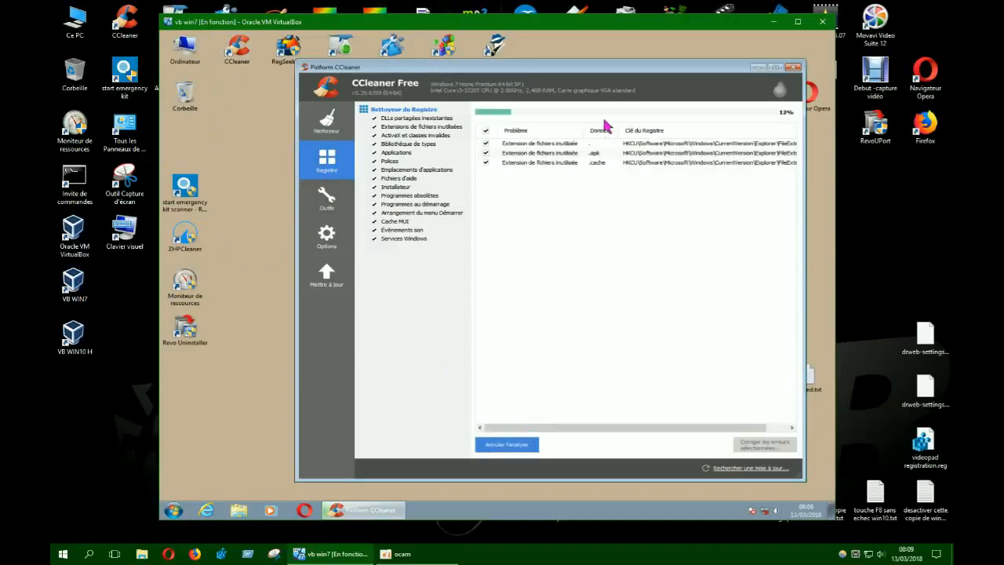
pyautogui.moveTo(616, 72); pyautogui.dragTo(500, 68)
pyautogui.moveTo(681, 130); pyautogui.dragTo(829, 135)
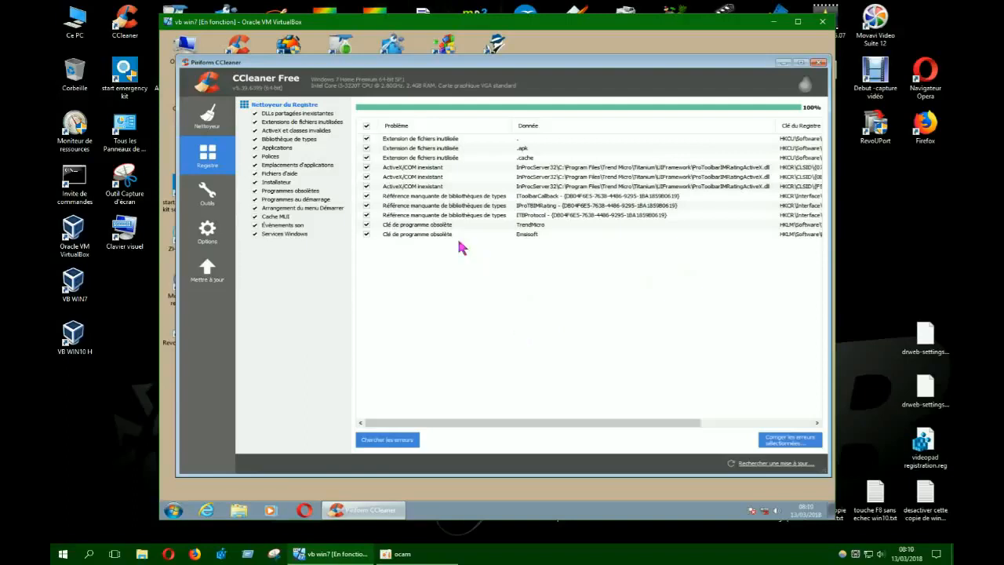
# Fix only the three Trend Micro ActiveX/COM errors and the obsolete TrendMicro and Emsisoft program keys, without backing up the registry
pyautogui.click(366, 126)
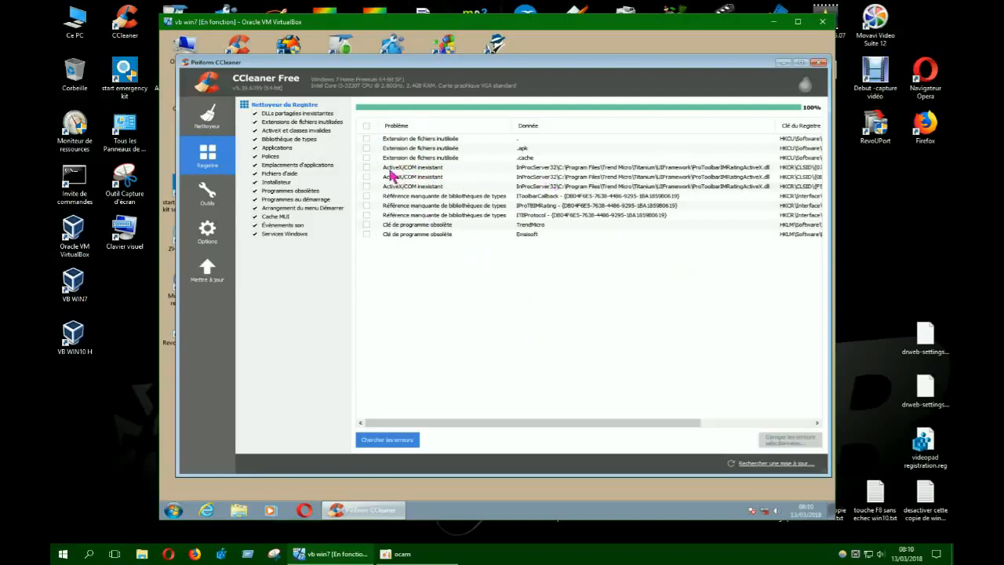
pyautogui.click(366, 167)
pyautogui.click(366, 176)
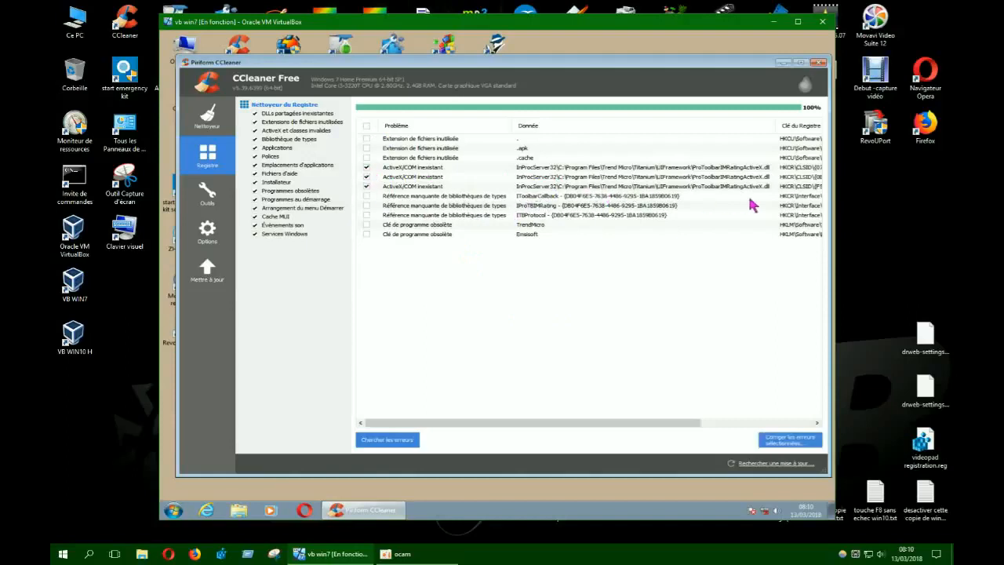
pyautogui.moveTo(837, 196); pyautogui.dragTo(945, 193)
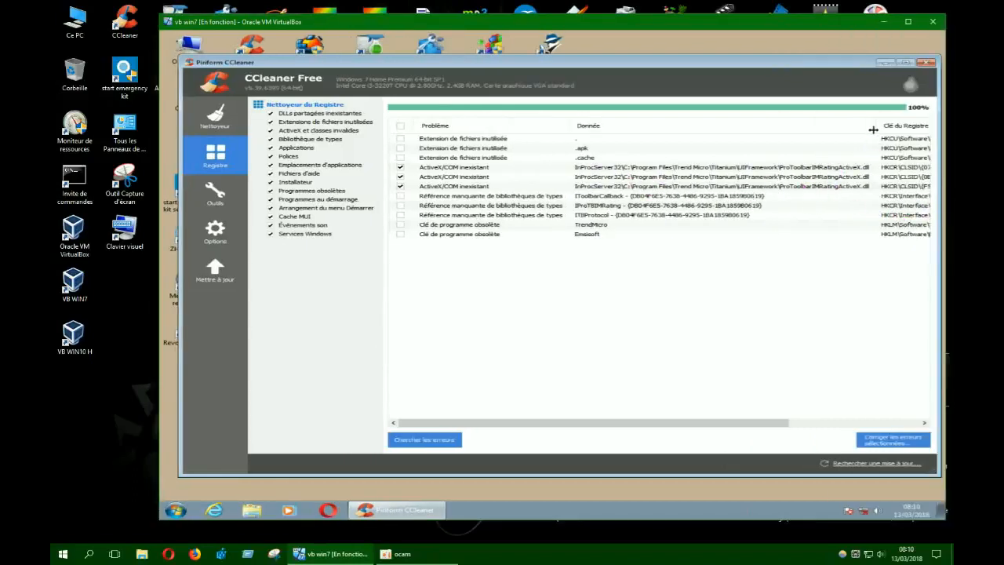
pyautogui.moveTo(876, 125); pyautogui.dragTo(914, 127)
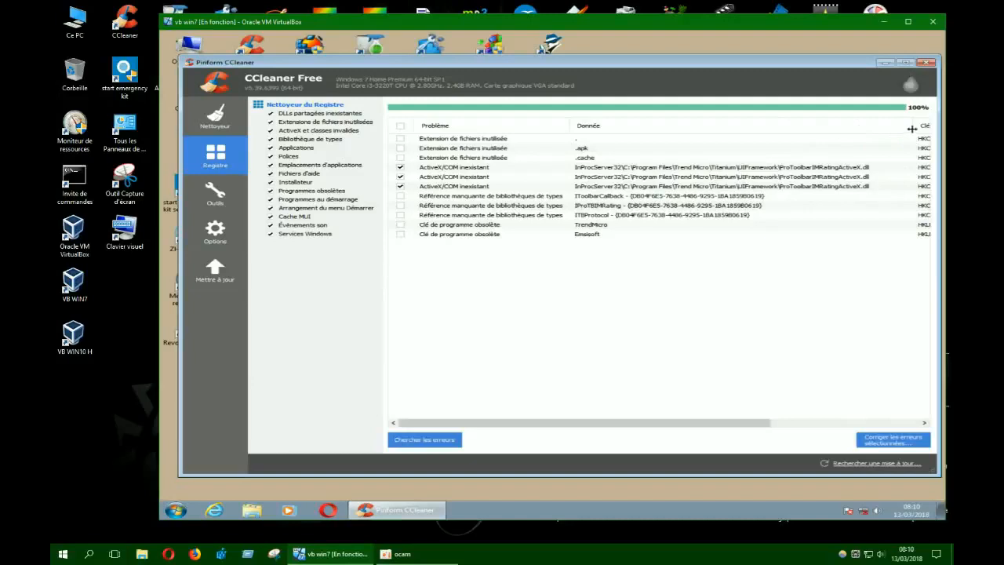
pyautogui.moveTo(913, 127); pyautogui.dragTo(882, 130)
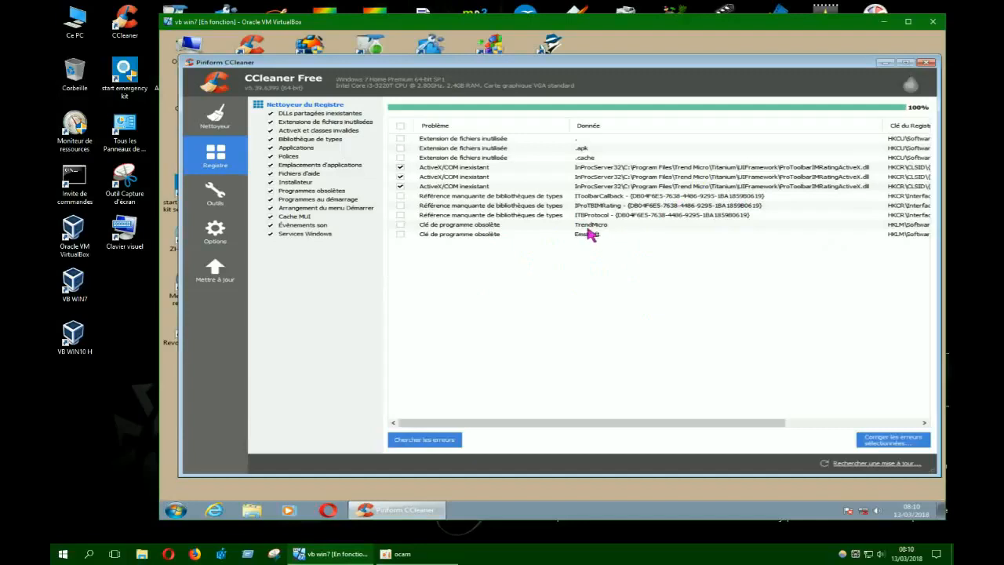
pyautogui.click(401, 233)
pyautogui.click(869, 439)
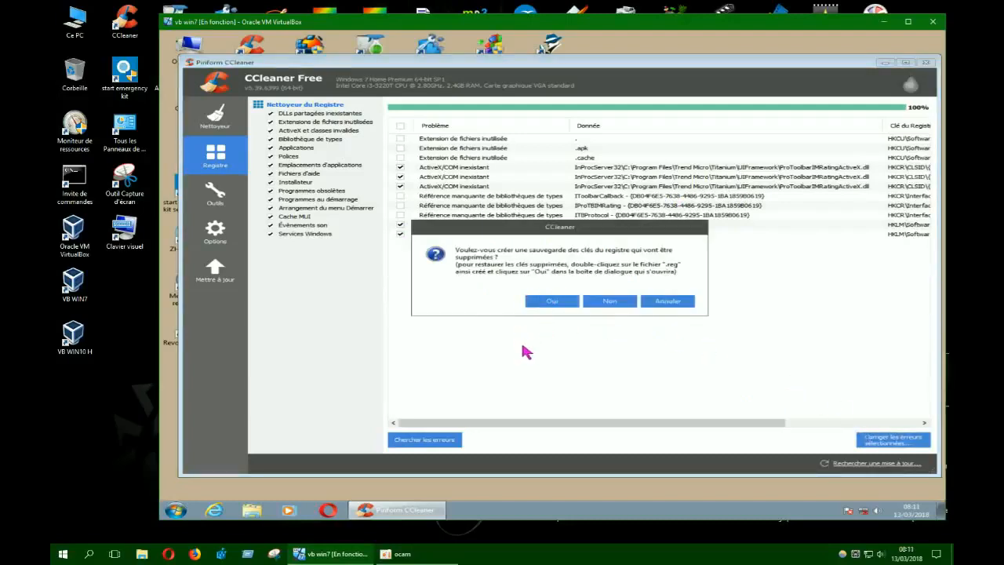
pyautogui.click(602, 303)
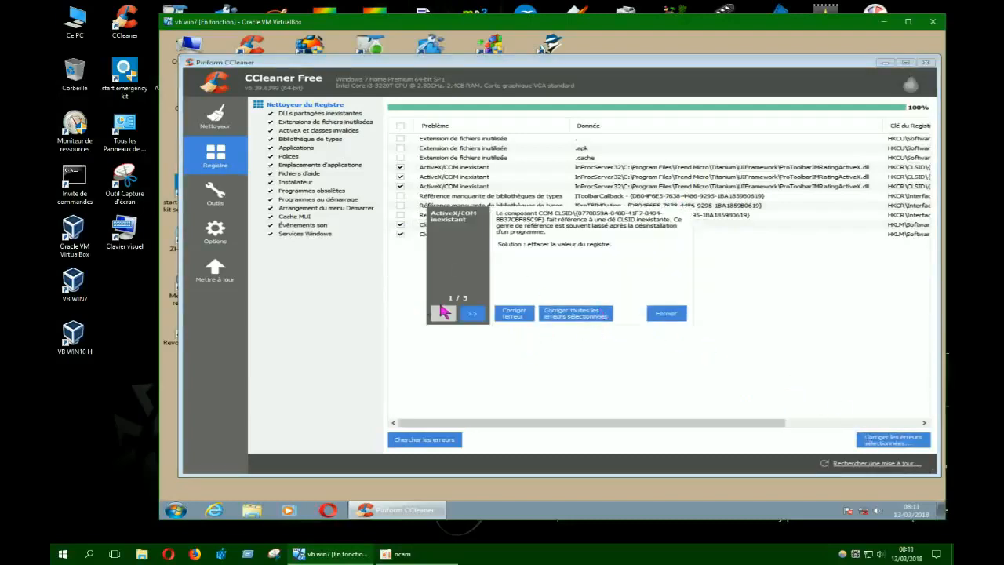
pyautogui.click(563, 316)
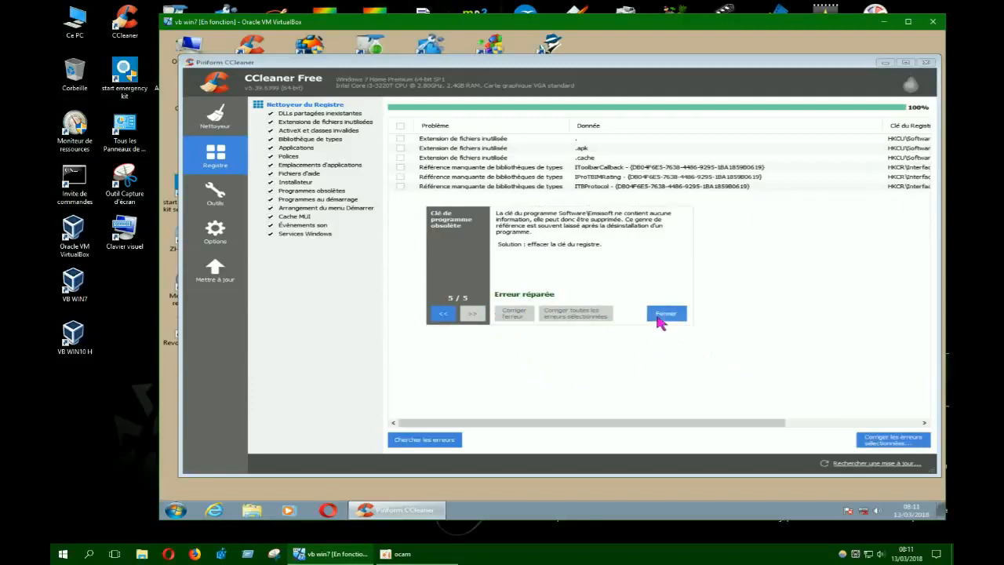
pyautogui.click(664, 314)
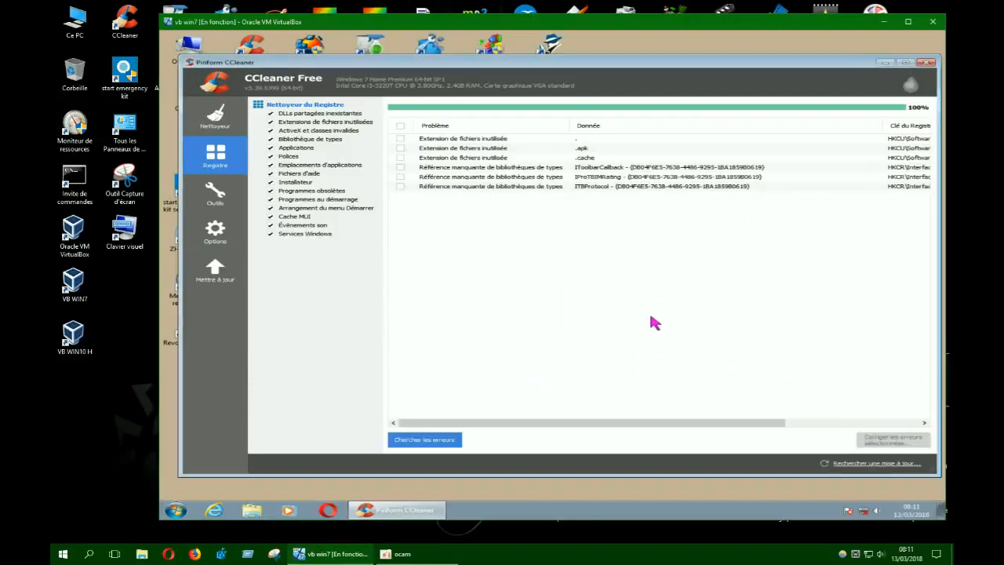
# Rescan the registry and fix all remaining errors without a backup, closing CCleaner after a final scan
pyautogui.click(447, 439)
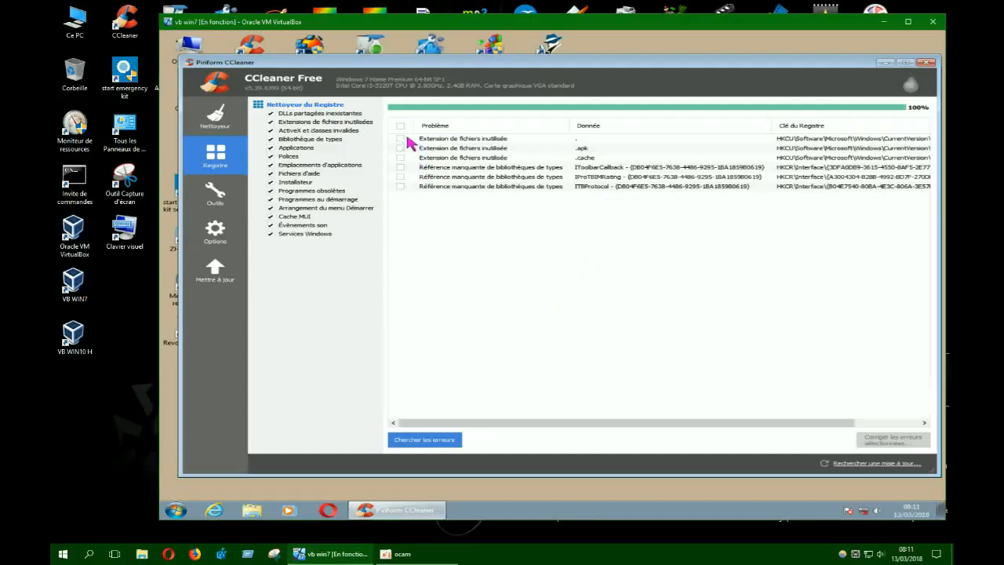
pyautogui.click(400, 126)
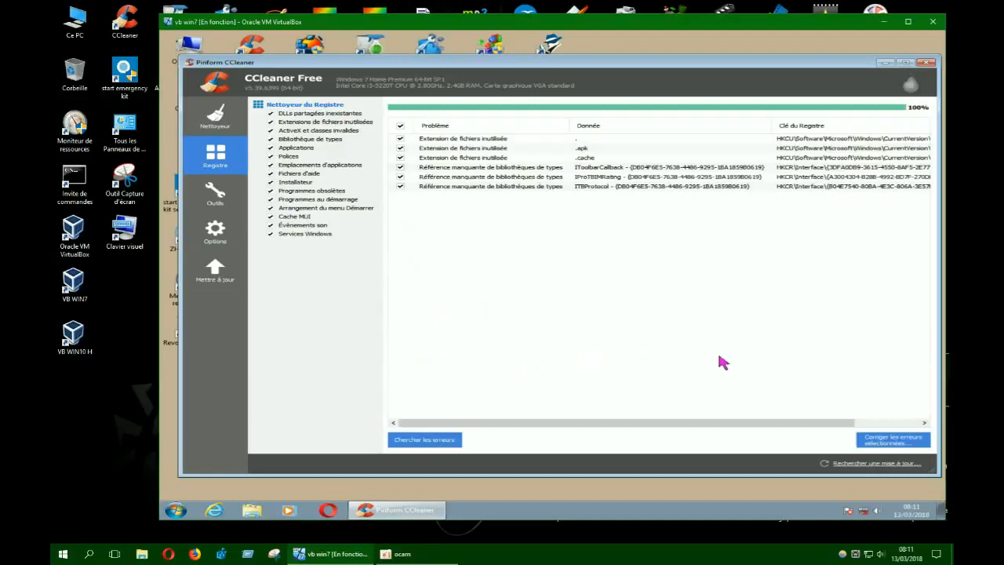
pyautogui.click(870, 438)
pyautogui.click(610, 301)
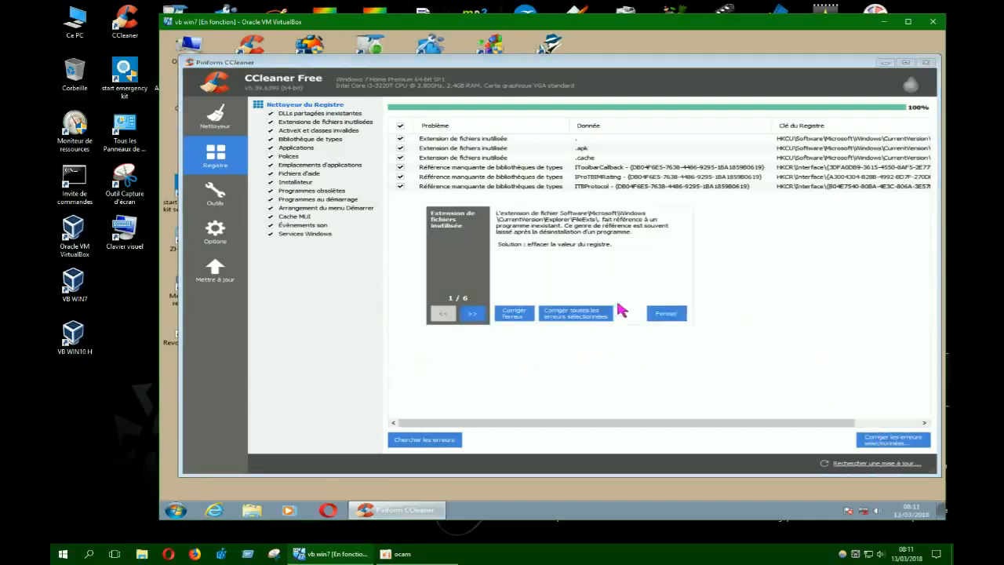
pyautogui.click(592, 317)
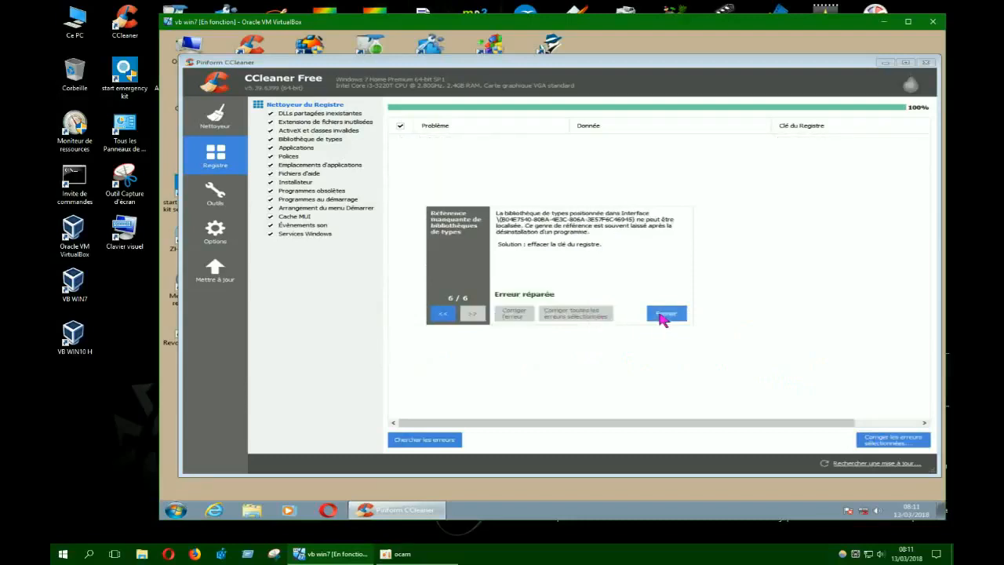
pyautogui.click(665, 315)
pyautogui.click(409, 438)
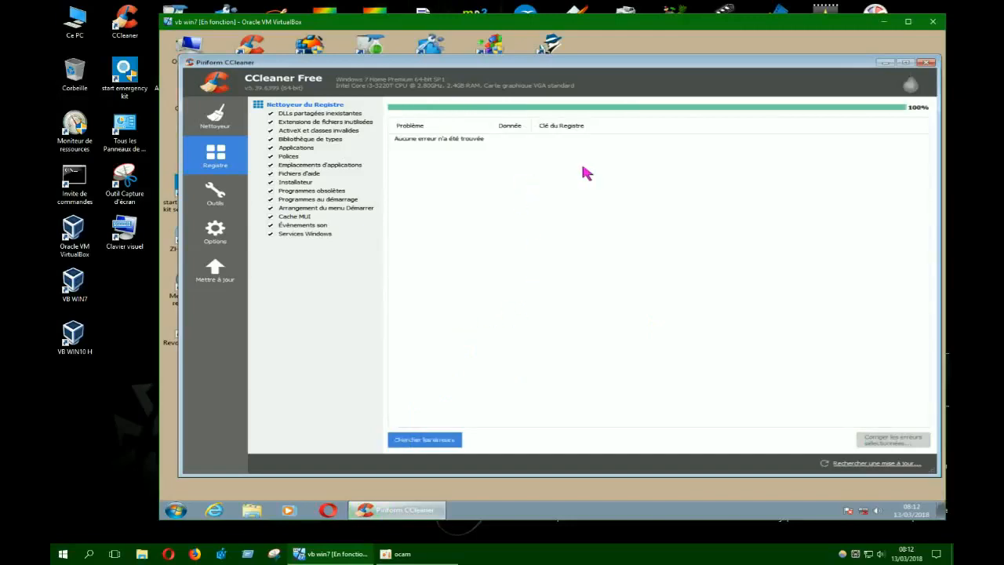
pyautogui.click(925, 63)
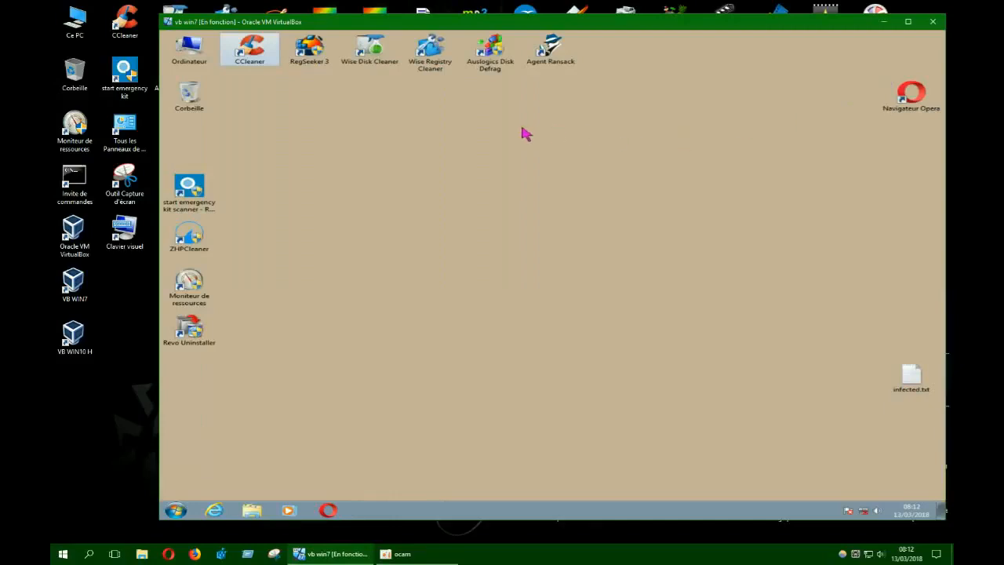
# Launch RegSeeker with administrator permission and search all registry hives for "trend micro"
pyautogui.doubleClick(312, 57)
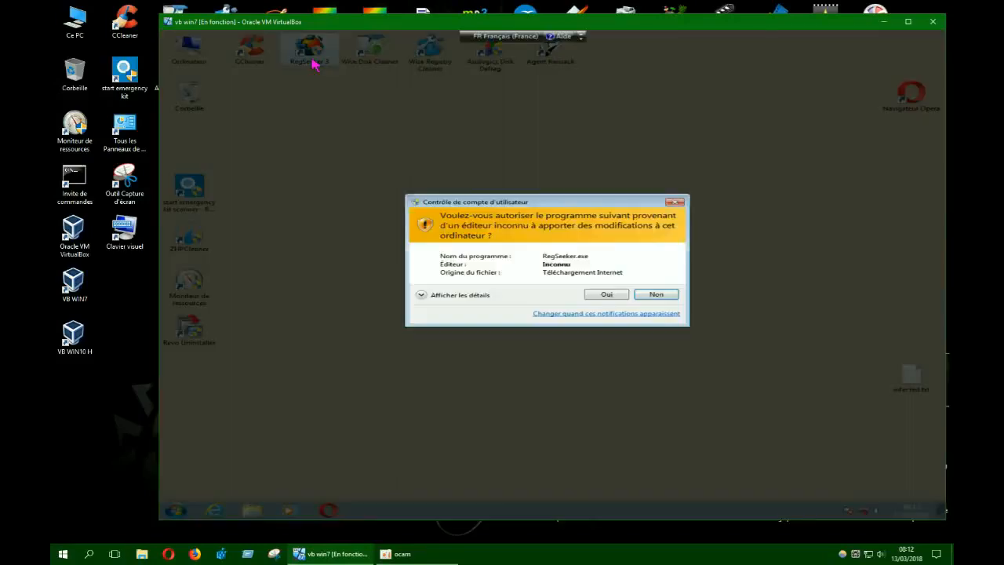
pyautogui.click(613, 296)
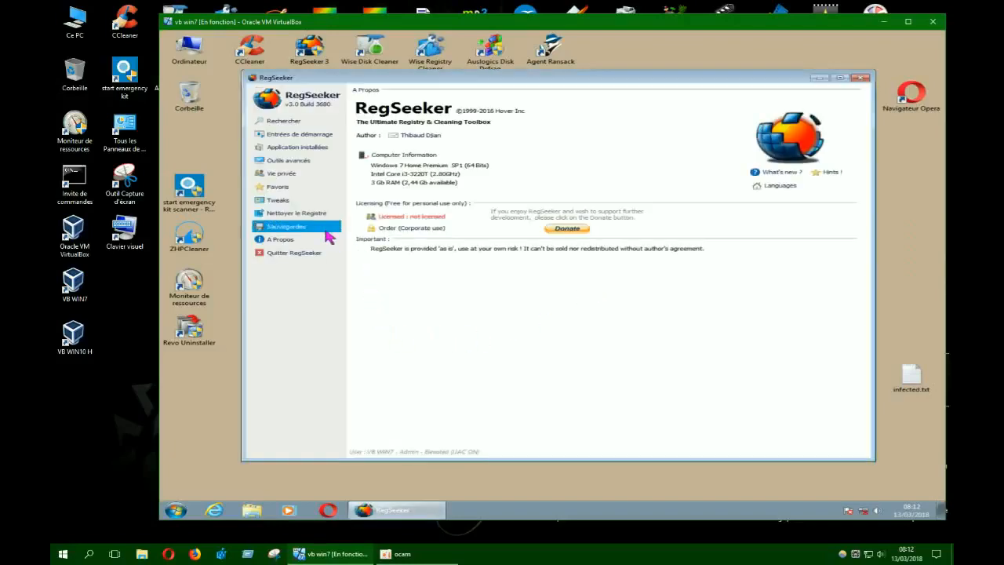
pyautogui.click(276, 123)
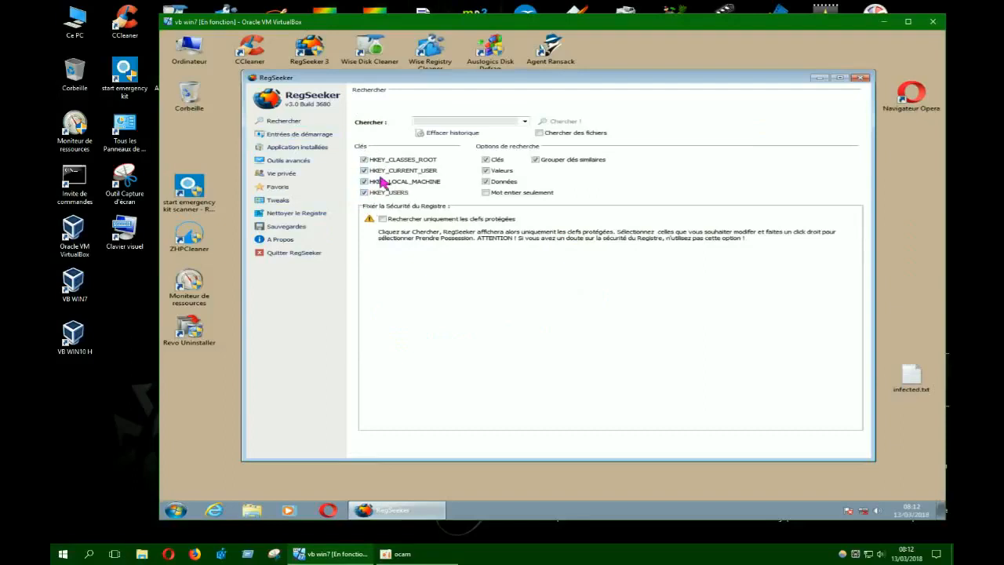
pyautogui.click(445, 120)
pyautogui.write('trend micro')
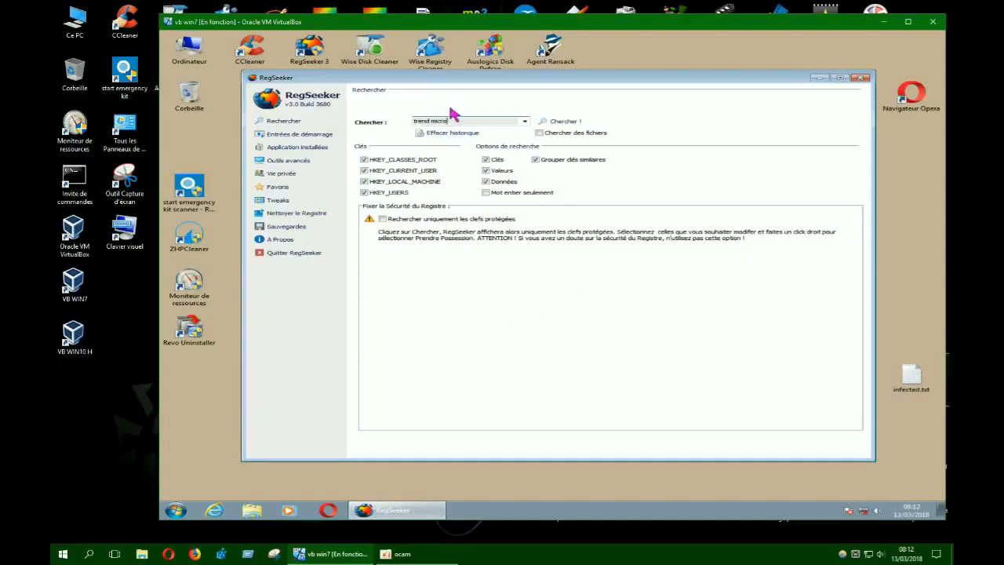
pyautogui.click(571, 123)
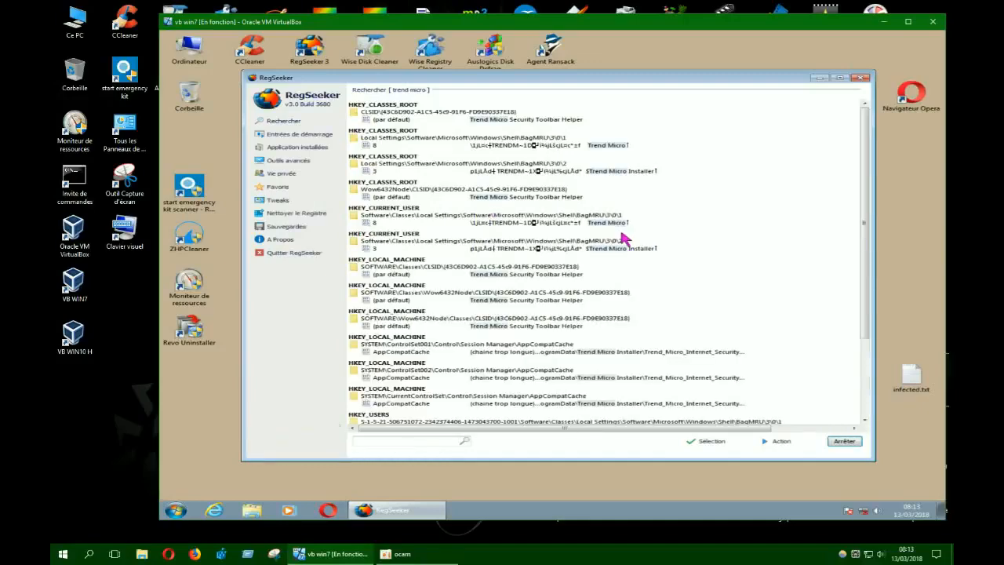
# Enlarge the RegSeeker window, select all "trend micro" search results and delete them, accepting the proposed backup name
pyautogui.moveTo(643, 82); pyautogui.dragTo(614, 36)
pyautogui.moveTo(658, 423); pyautogui.dragTo(658, 497)
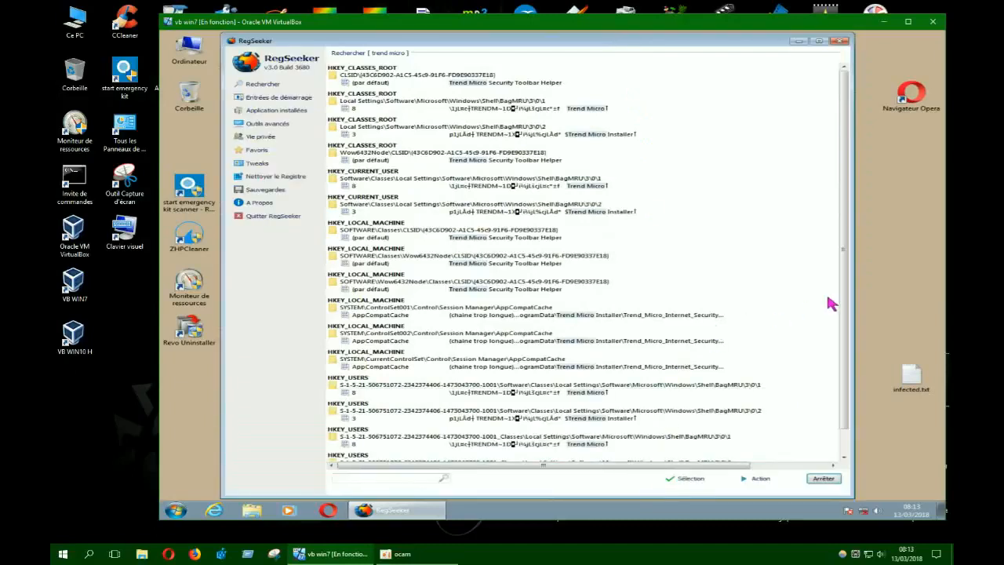
pyautogui.moveTo(844, 321); pyautogui.dragTo(845, 373)
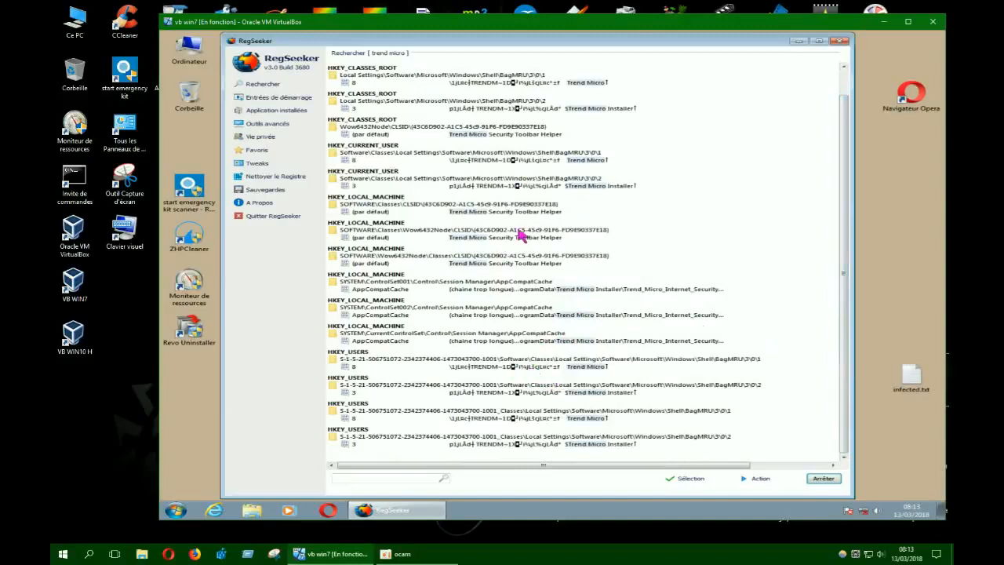
pyautogui.click(693, 480)
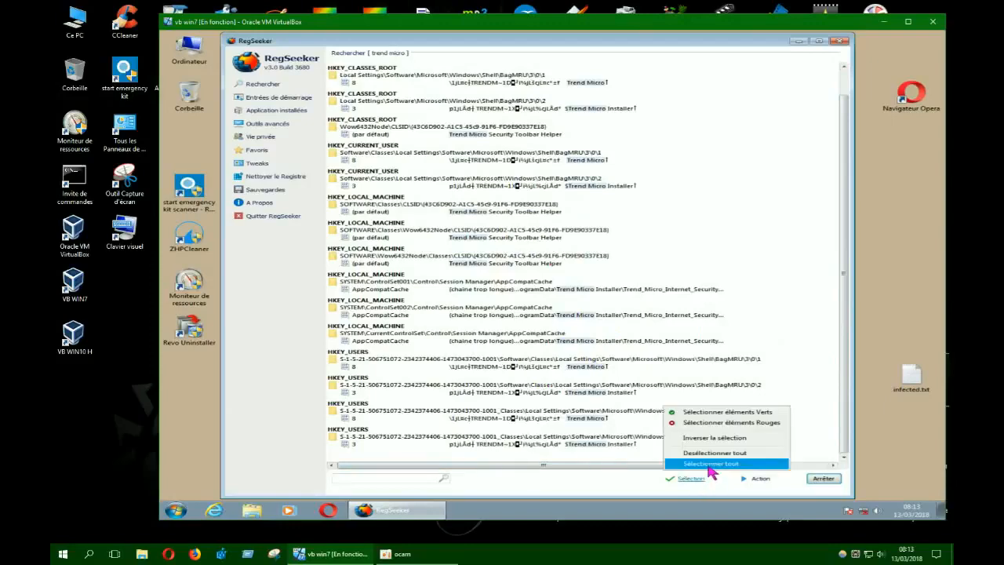
pyautogui.click(708, 463)
pyautogui.scroll(-1, 842, 359)
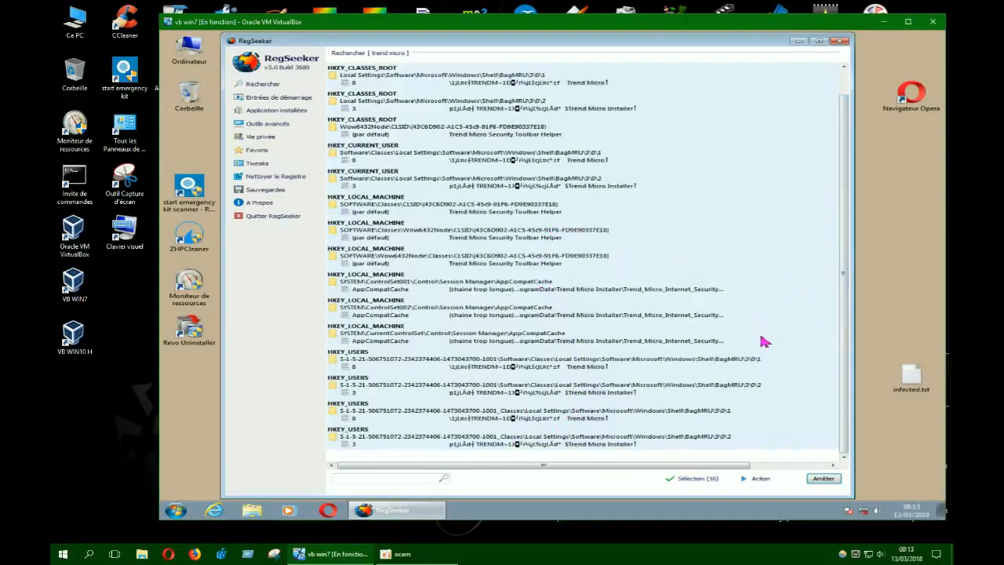
pyautogui.click(760, 477)
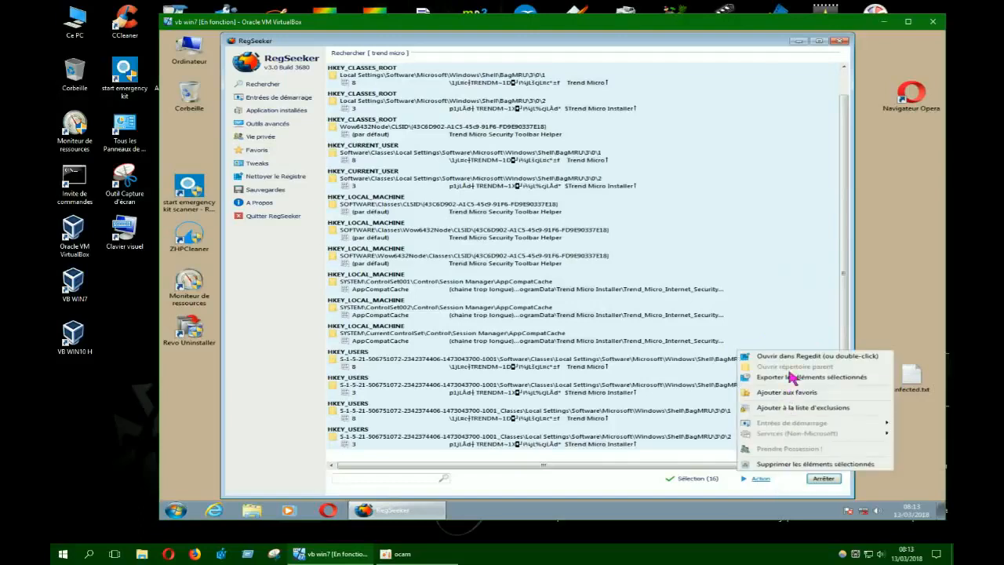
pyautogui.click(772, 463)
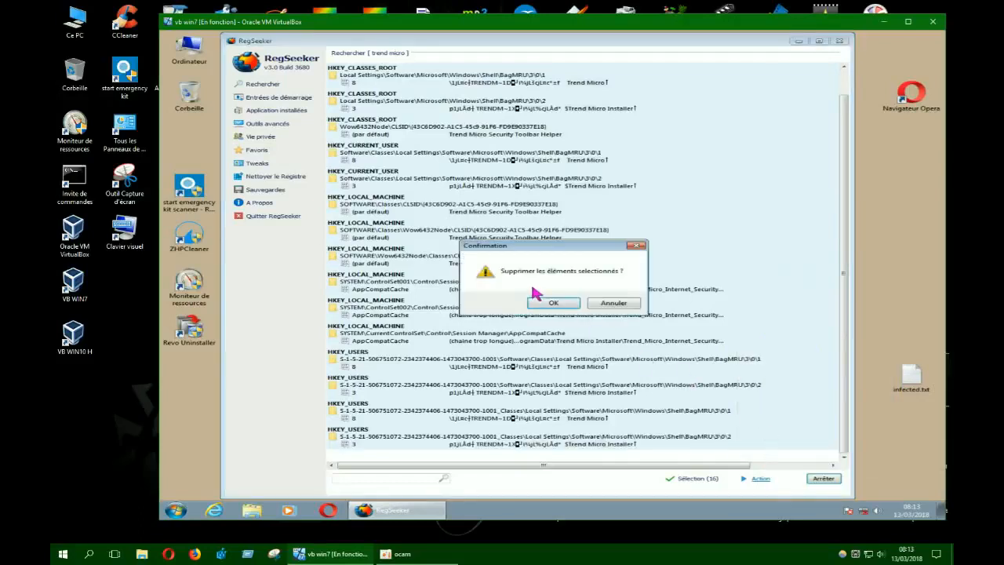
pyautogui.click(551, 302)
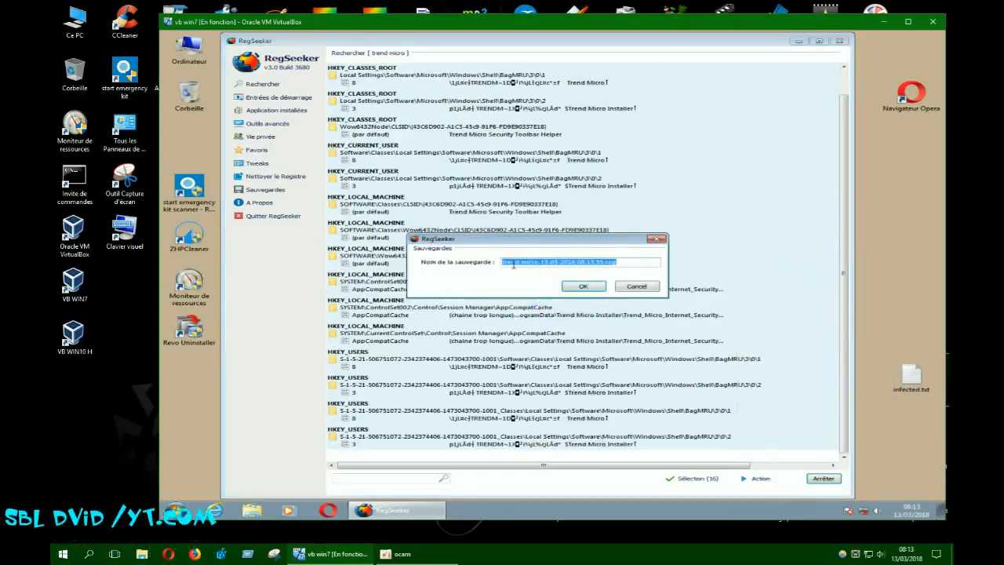
pyautogui.click(580, 287)
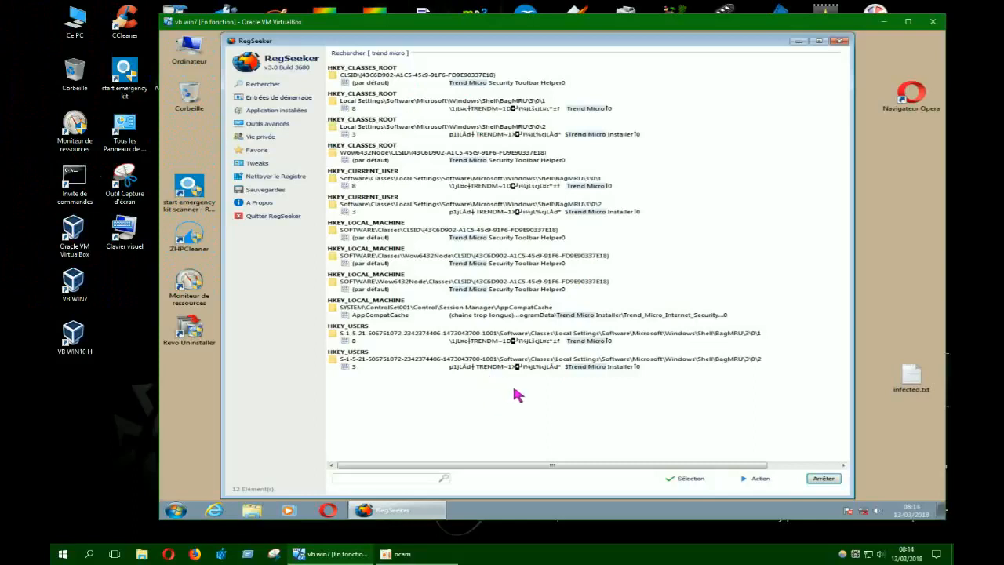
# Open the HKEY_CLASSES_ROOT\CLSID Toolbar Helper result in the Registry Editor, delete its default value, and close the editor
pyautogui.click(461, 83)
pyautogui.rightClick(461, 82)
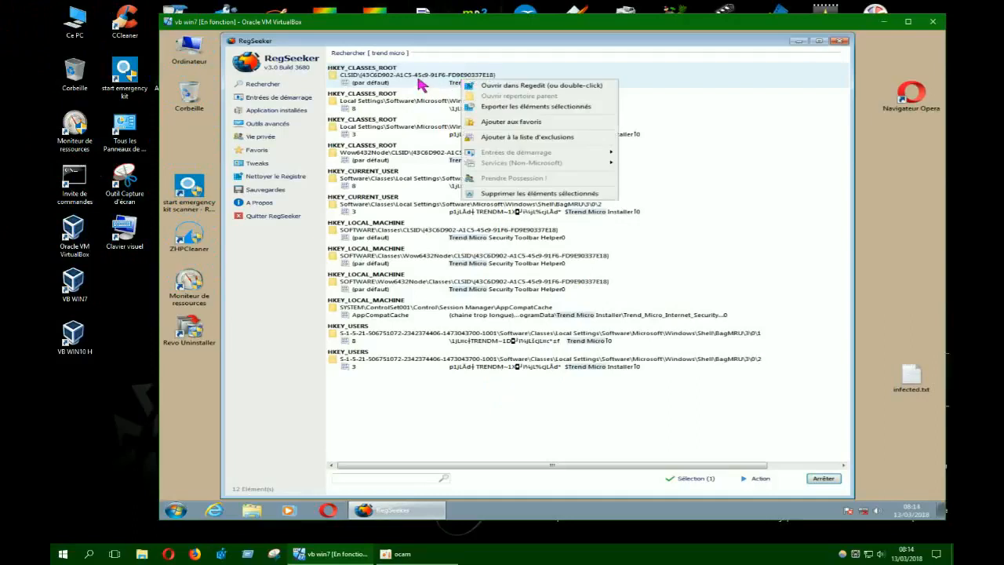
pyautogui.click(448, 89)
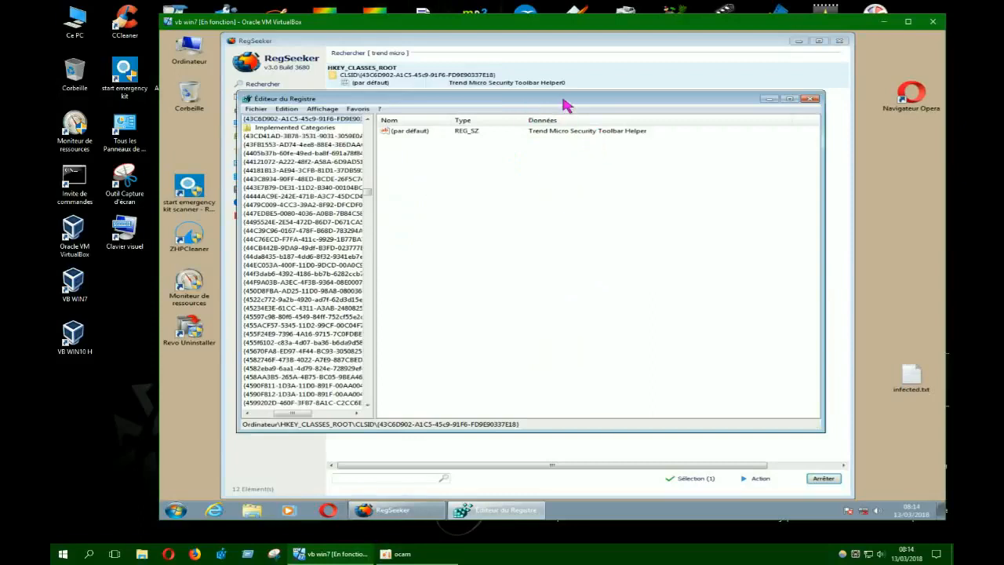
pyautogui.moveTo(563, 100); pyautogui.dragTo(576, 145)
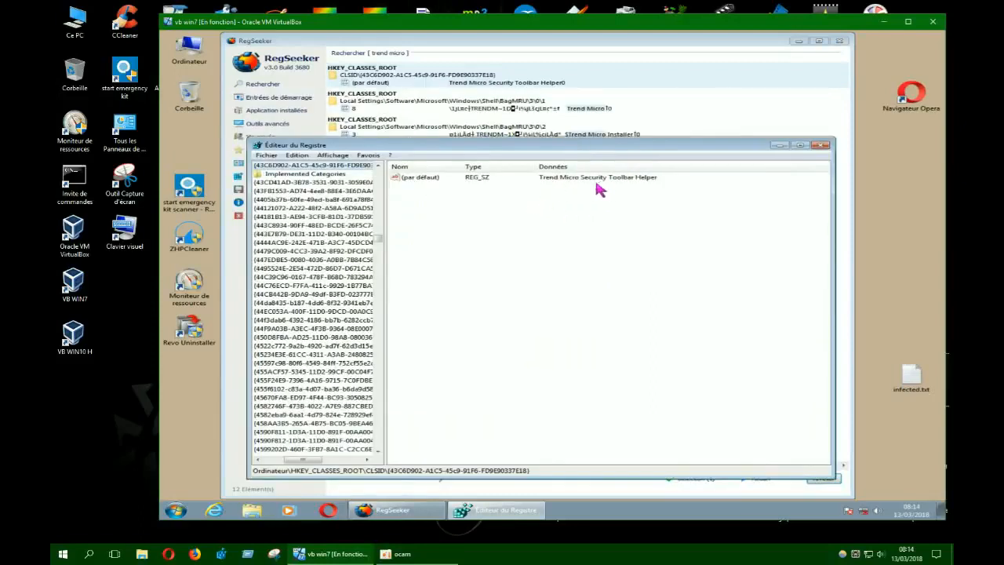
pyautogui.click(437, 182)
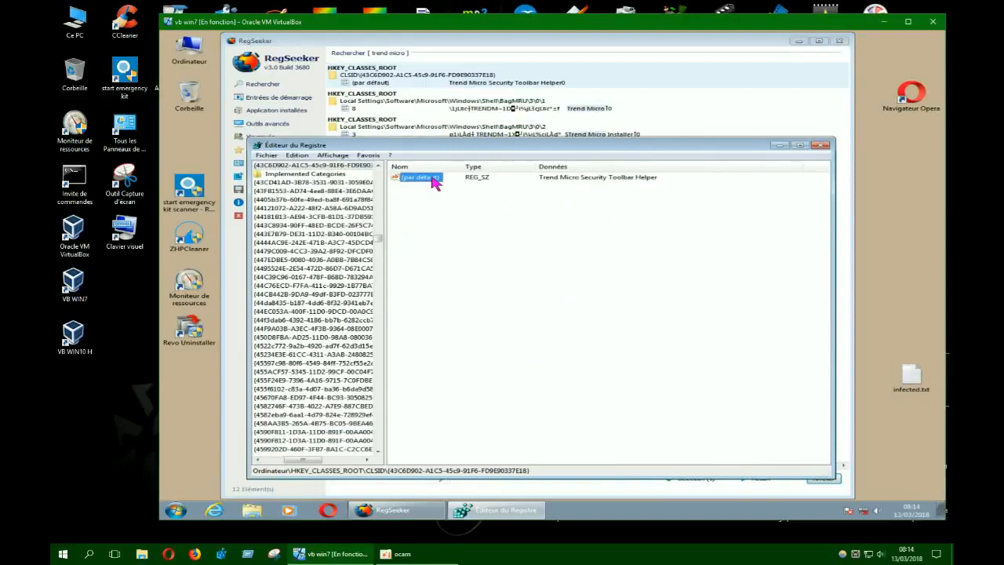
pyautogui.rightClick(434, 181)
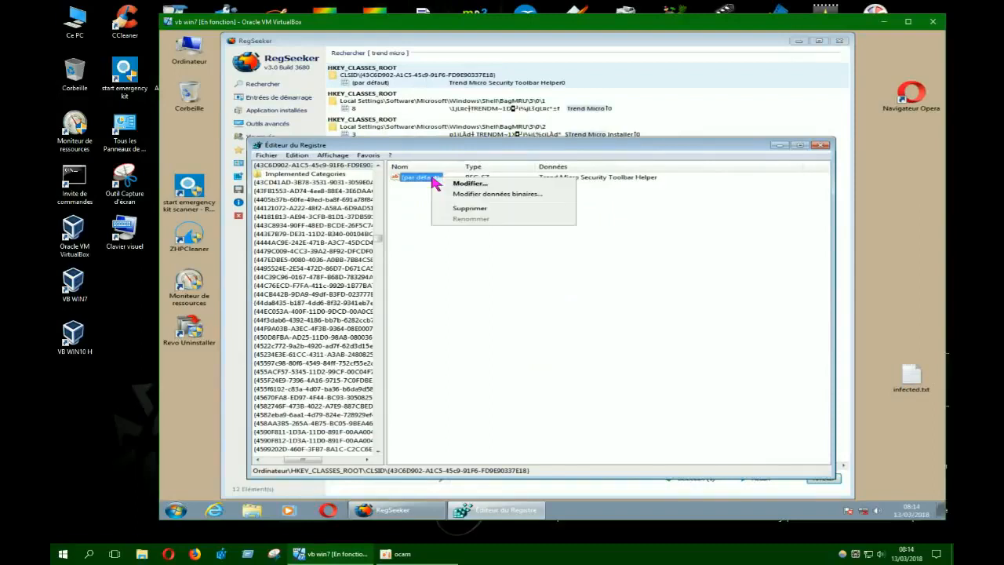
pyautogui.click(472, 214)
pyautogui.click(632, 272)
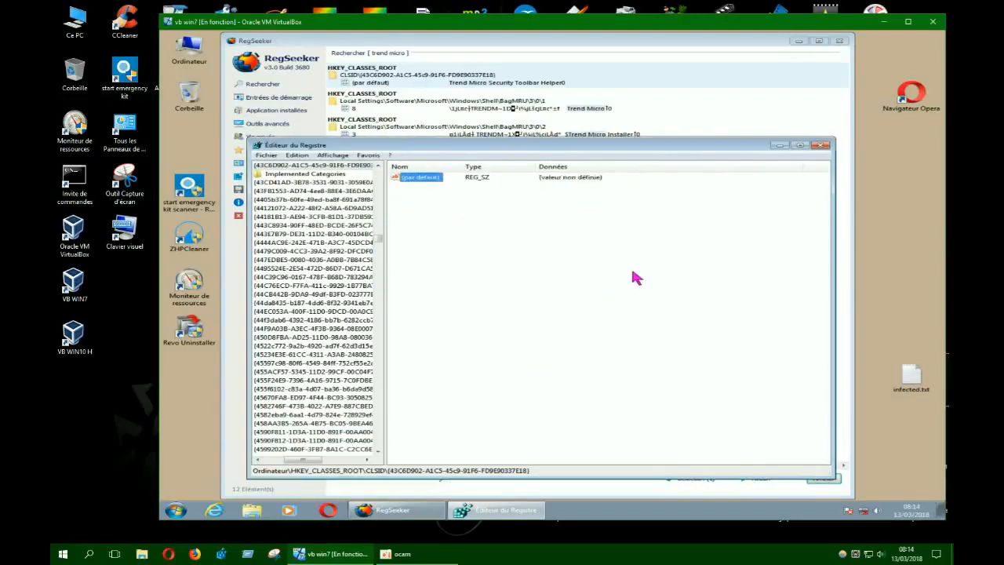
pyautogui.click(819, 146)
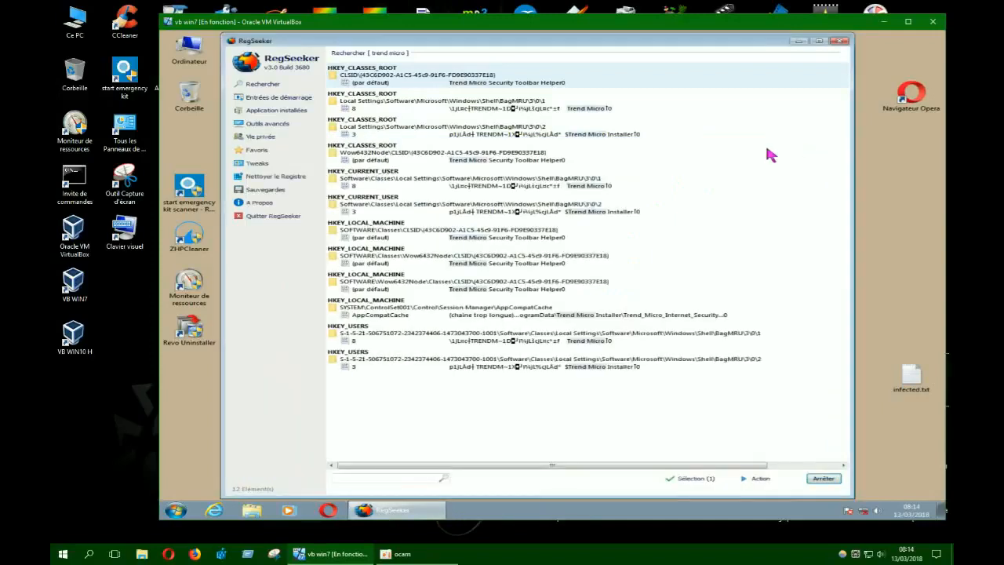
# Examine the HKEY_CLASSES_ROOT BagMRU\3\0\1 and BagMRU\3\0\2 results in the Registry Editor for leftover Trend Micro values
pyautogui.click(511, 112)
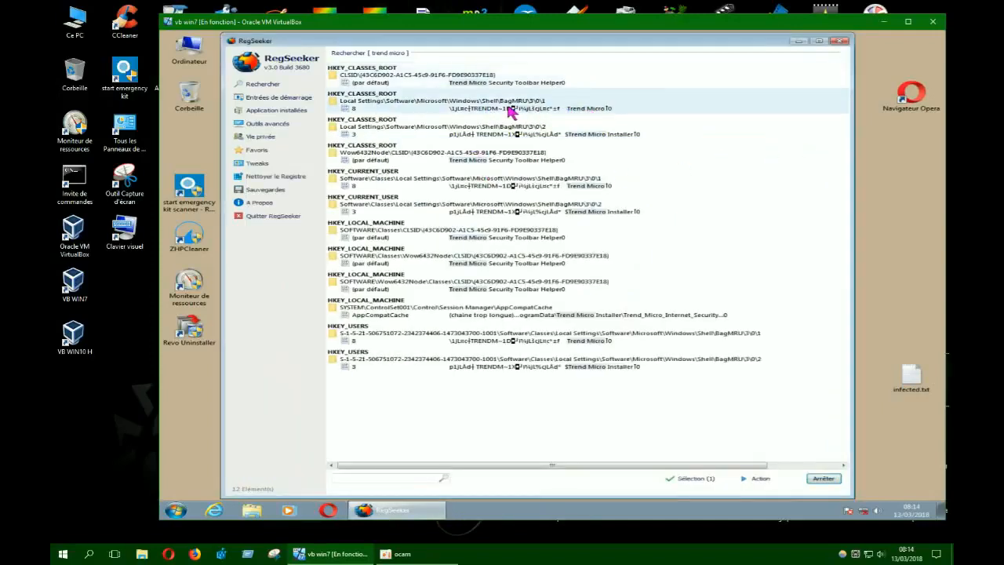
pyautogui.rightClick(511, 112)
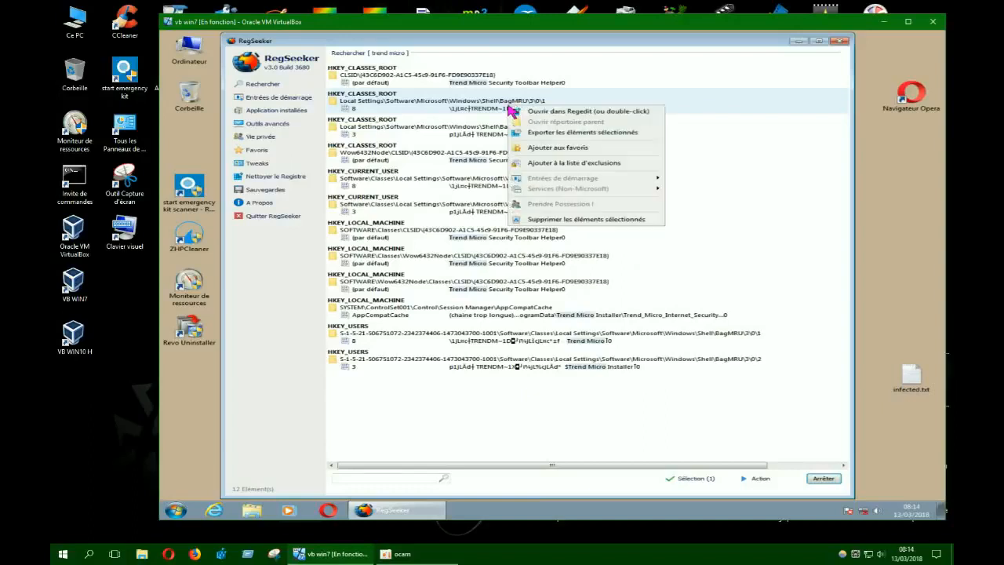
pyautogui.click(527, 116)
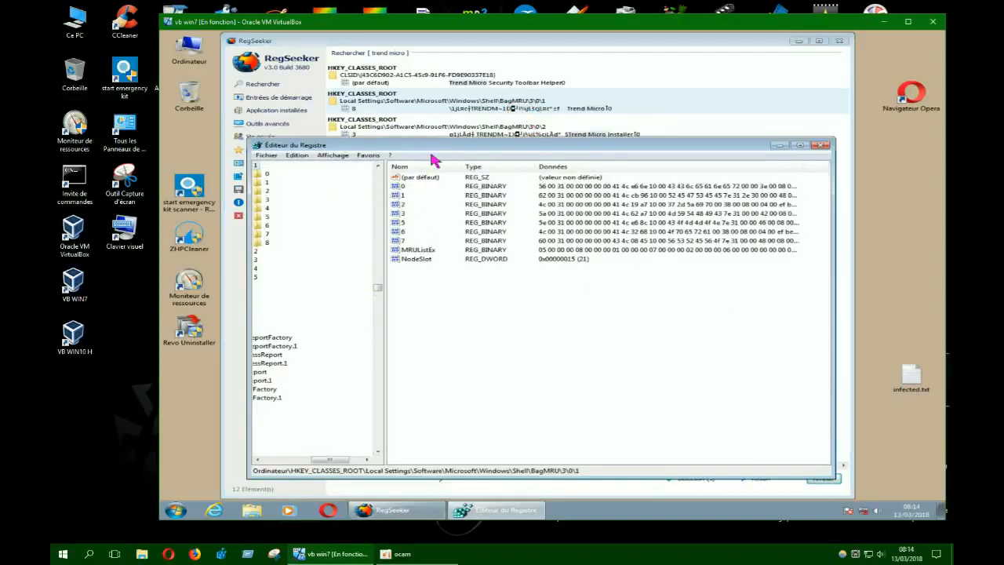
pyautogui.moveTo(439, 145); pyautogui.dragTo(425, 172)
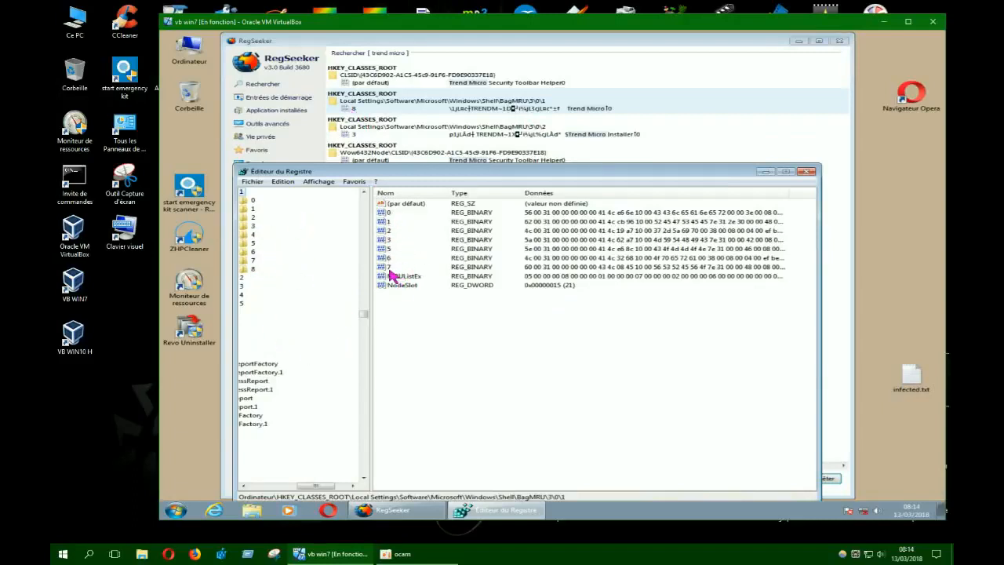
pyautogui.click(806, 174)
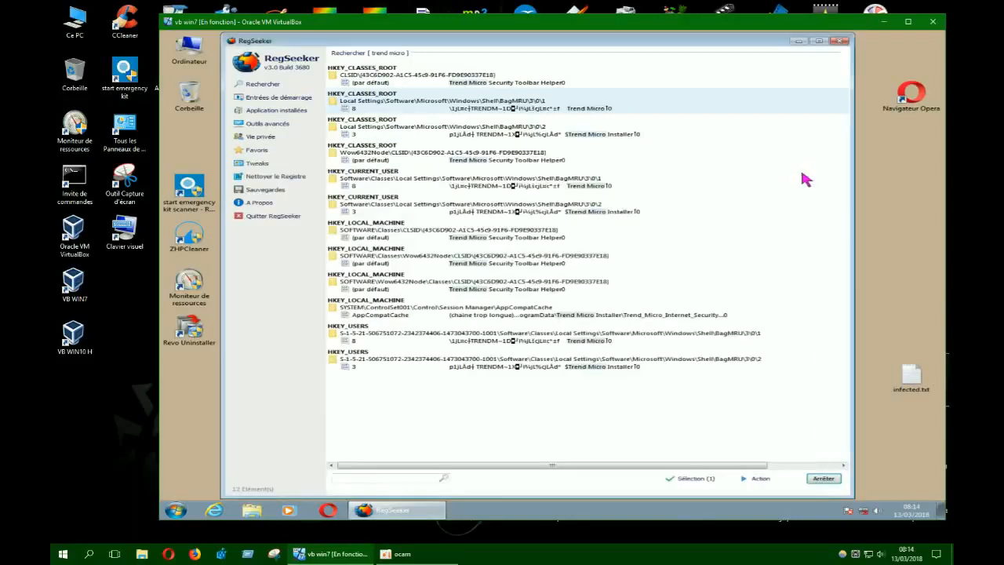
pyautogui.click(499, 136)
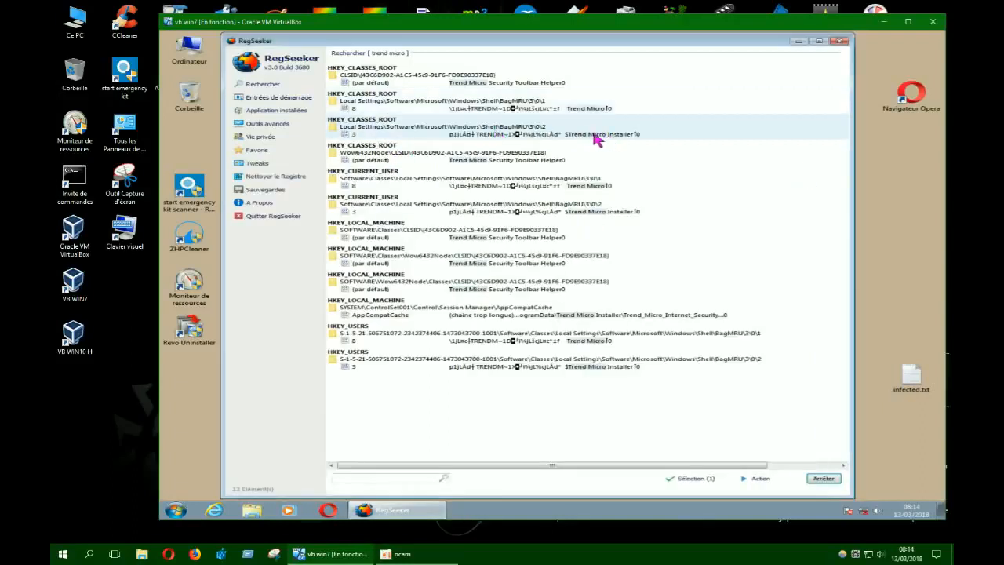
pyautogui.rightClick(512, 133)
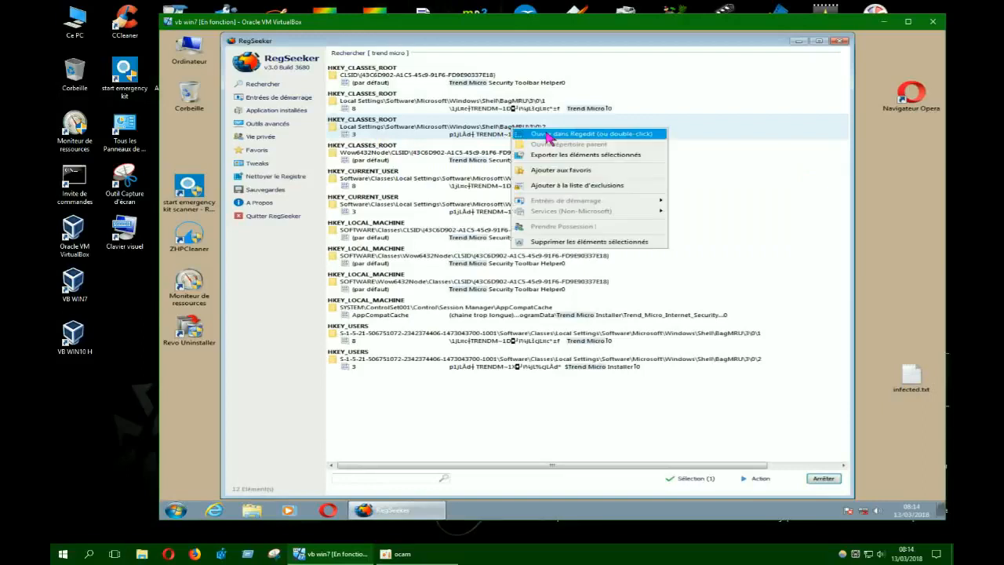
pyautogui.click(550, 138)
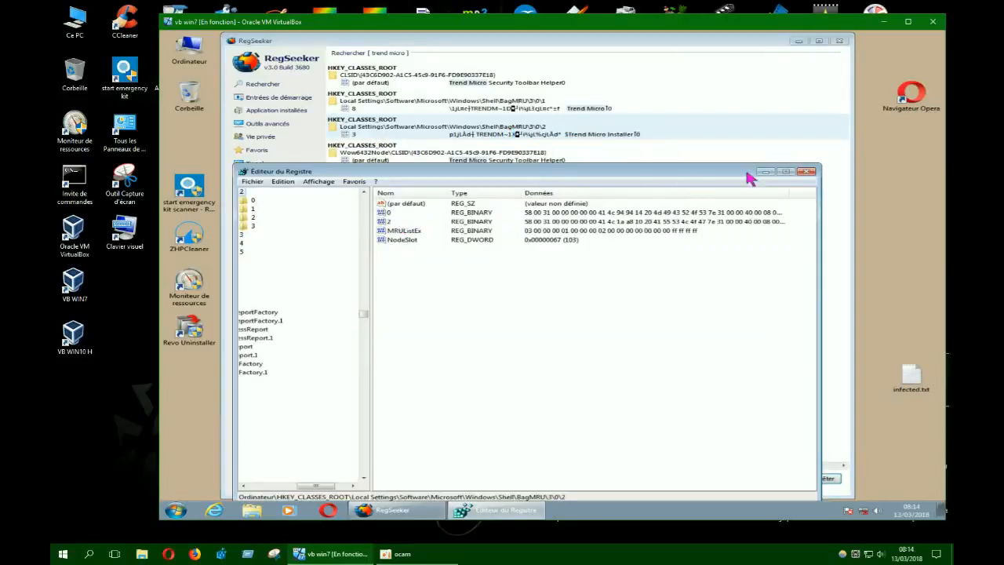
pyautogui.click(807, 171)
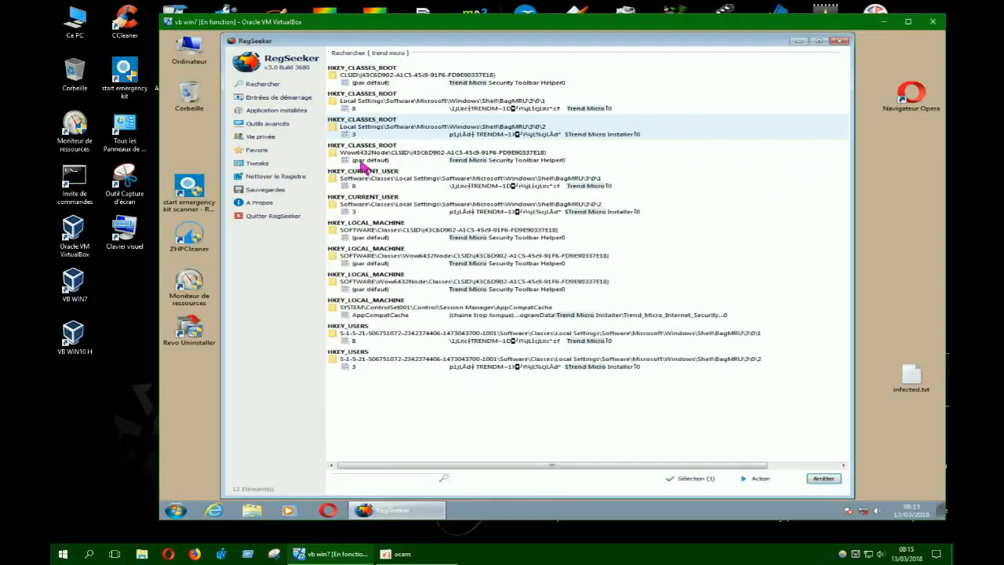
# Open the HKEY_CLASSES_ROOT\Wow6432Node\CLSID Toolbar Helper result in the Registry Editor, delete its default value, and close the editor
pyautogui.click(475, 159)
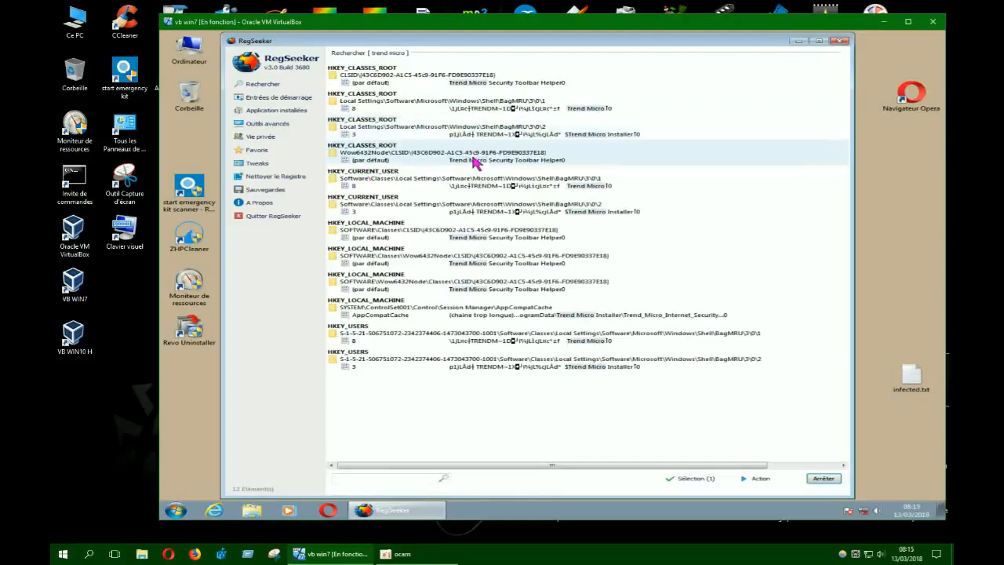
pyautogui.rightClick(476, 159)
pyautogui.click(494, 165)
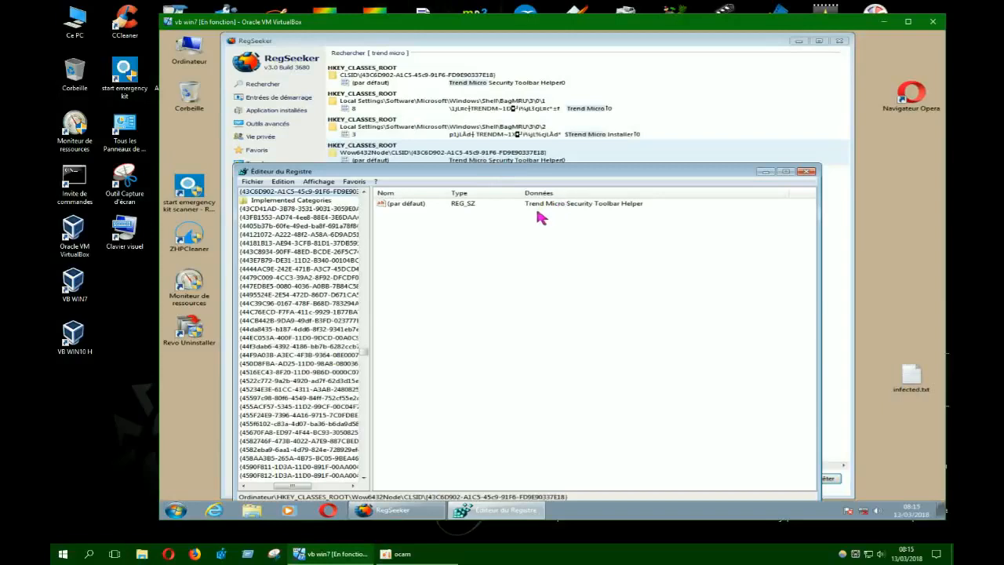
pyautogui.click(364, 192)
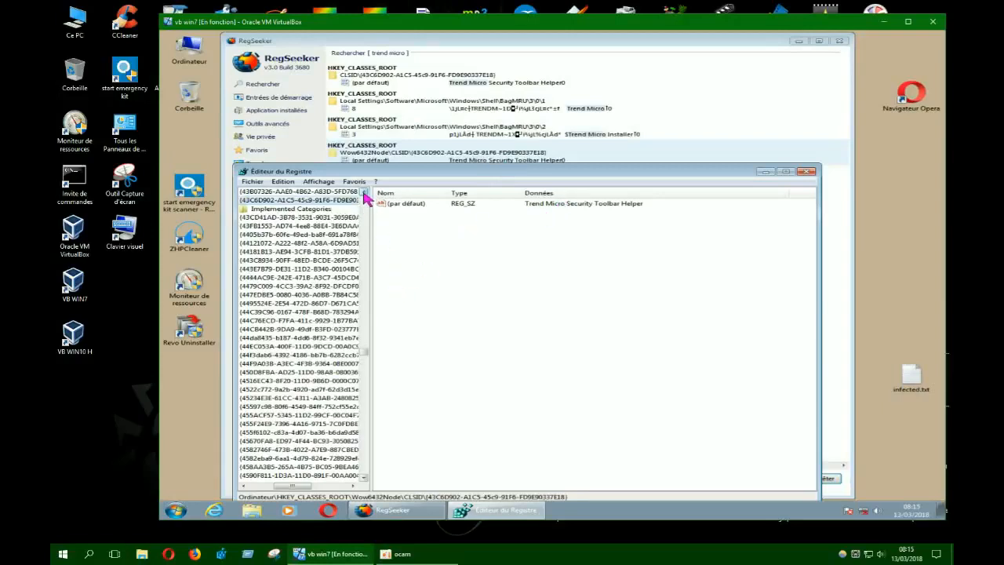
pyautogui.click(364, 192)
pyautogui.click(364, 192)
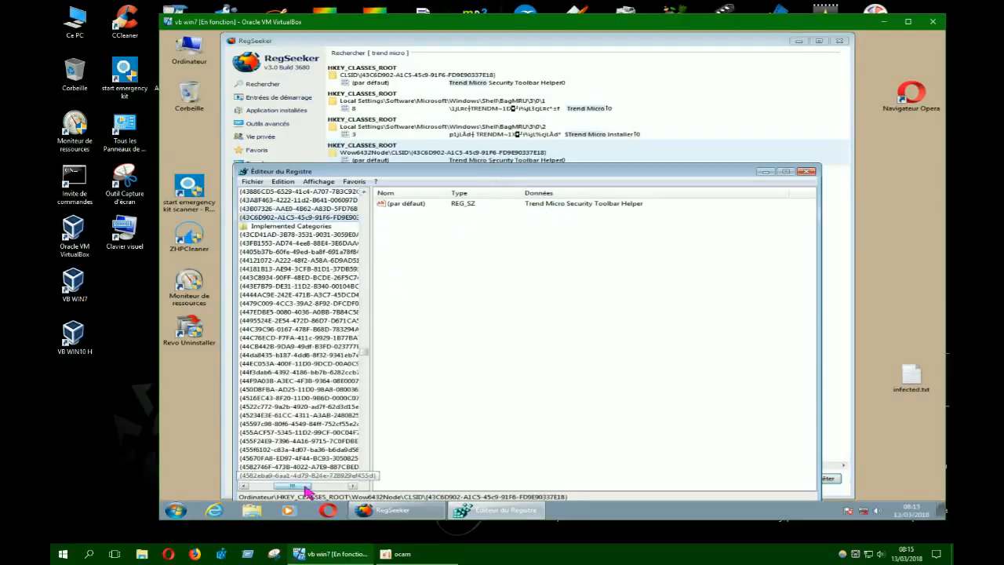
pyautogui.moveTo(305, 486); pyautogui.dragTo(285, 486)
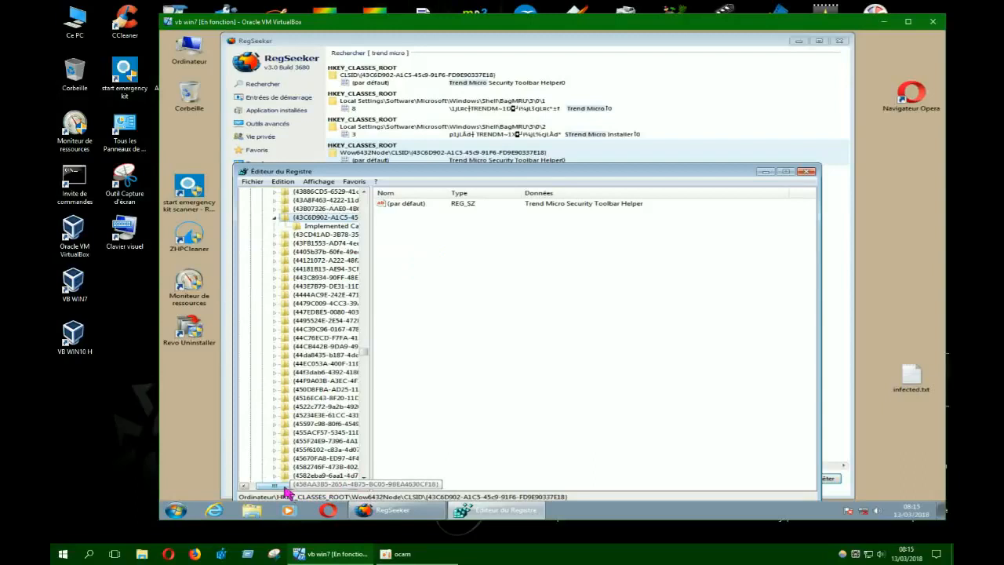
pyautogui.moveTo(287, 488)
pyautogui.mouseDown()
pyautogui.moveTo(314, 488)
pyautogui.moveTo(289, 486)
pyautogui.mouseUp()
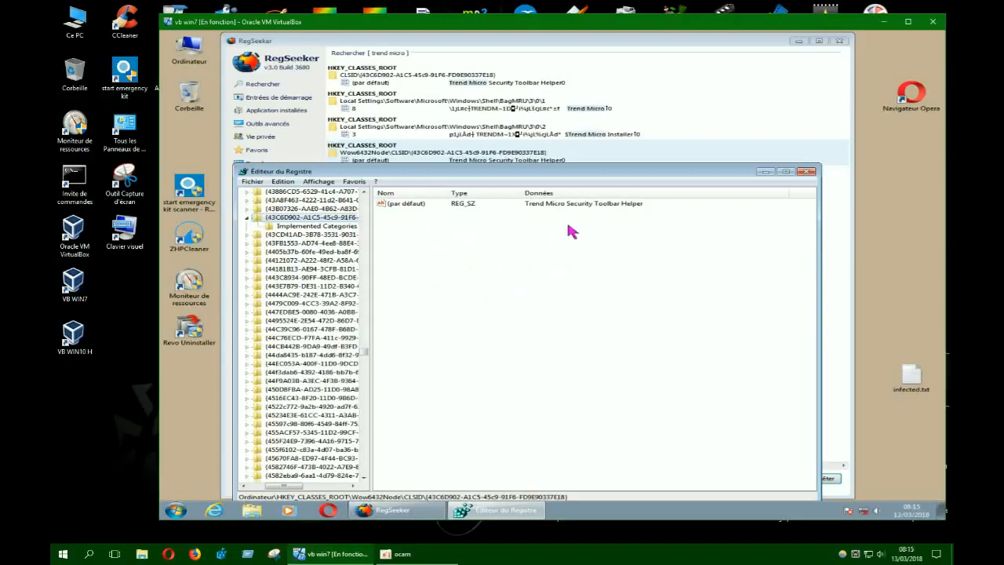
pyautogui.click(416, 204)
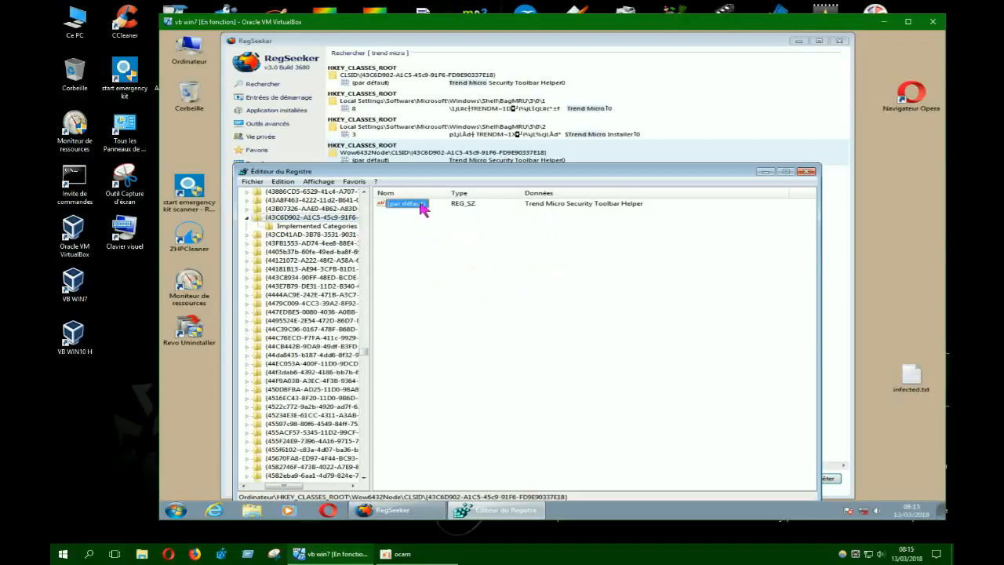
pyautogui.rightClick(422, 207)
pyautogui.click(459, 236)
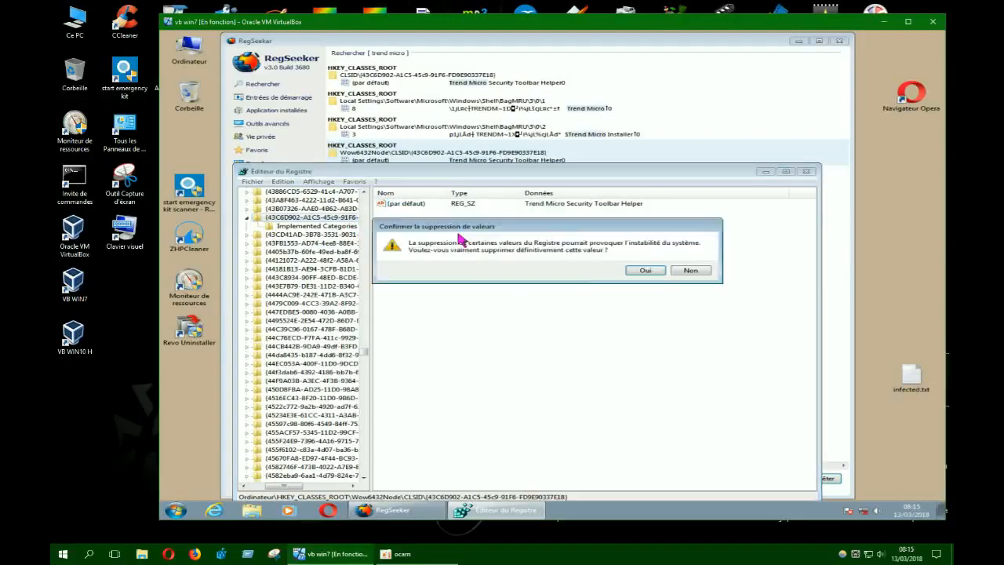
pyautogui.click(639, 272)
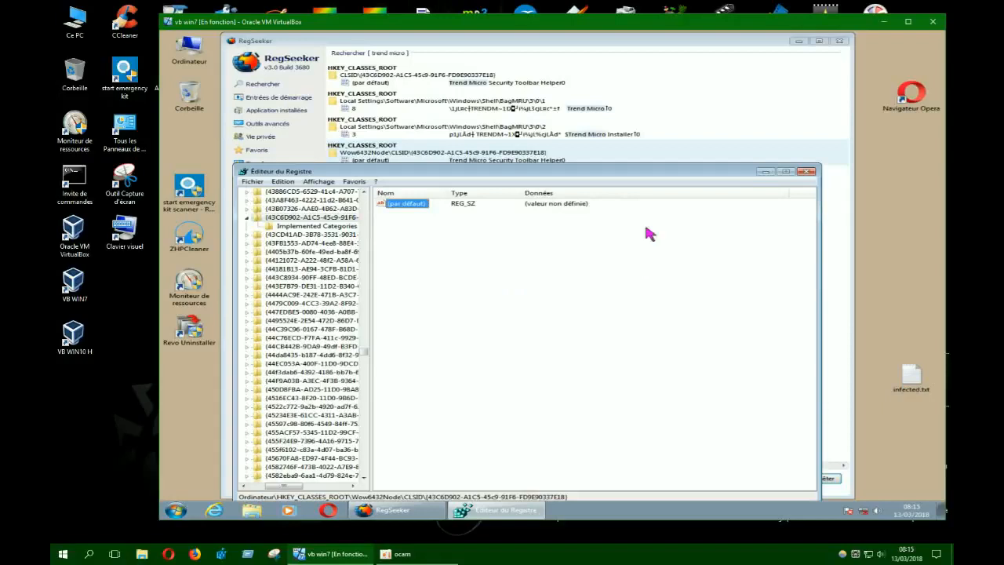
pyautogui.click(807, 171)
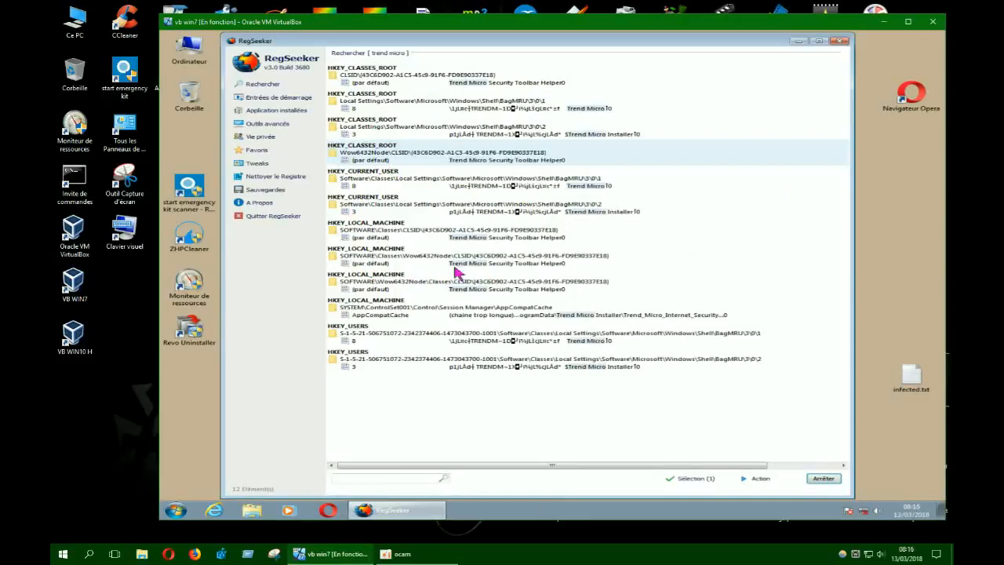
# Inspect the HKEY_LOCAL_MACHINE SOFTWARE\Classes\Wow6432Node\CLSID Toolbar Helper result in the Registry Editor, and close the editor
pyautogui.click(476, 265)
pyautogui.rightClick(478, 263)
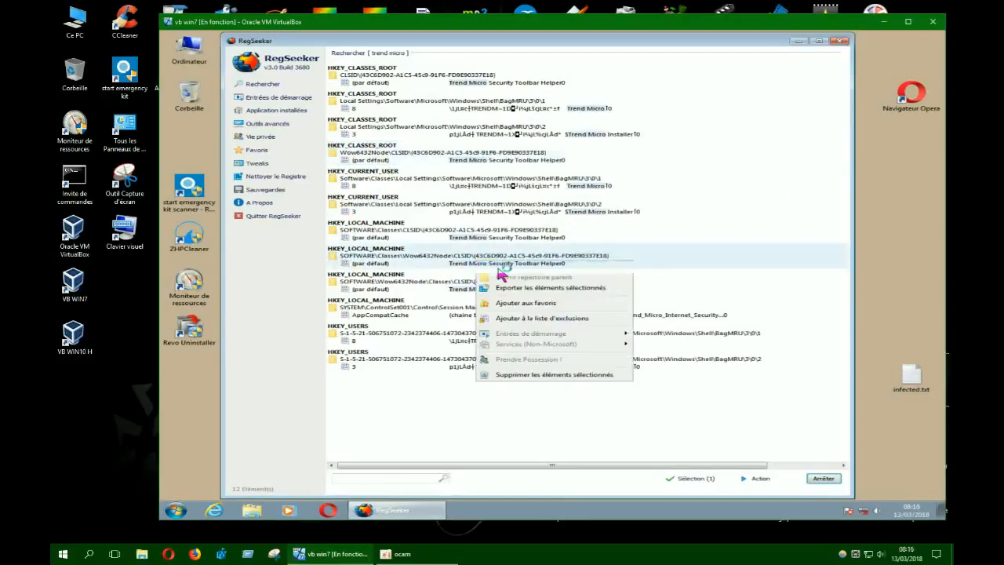
pyautogui.click(499, 267)
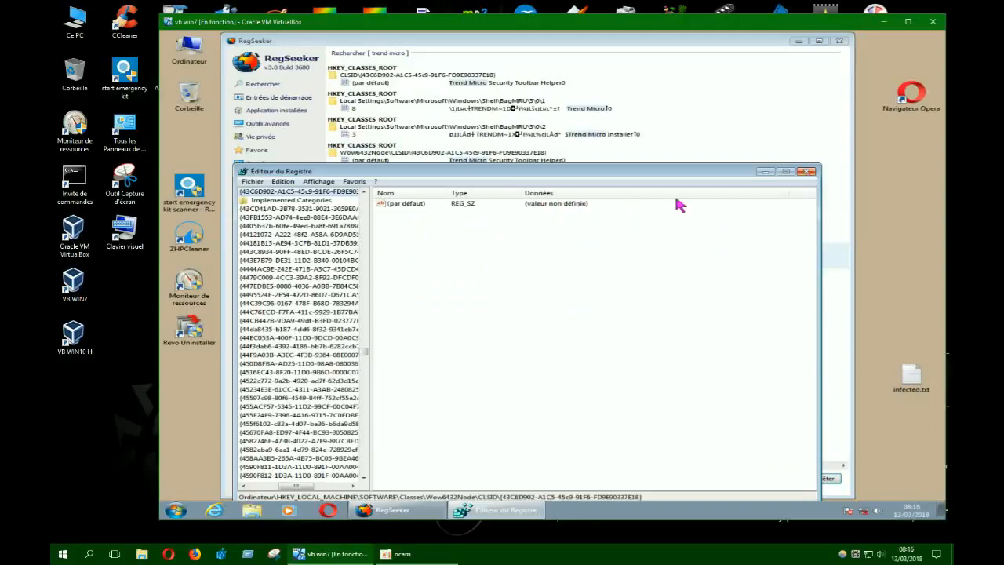
pyautogui.click(806, 171)
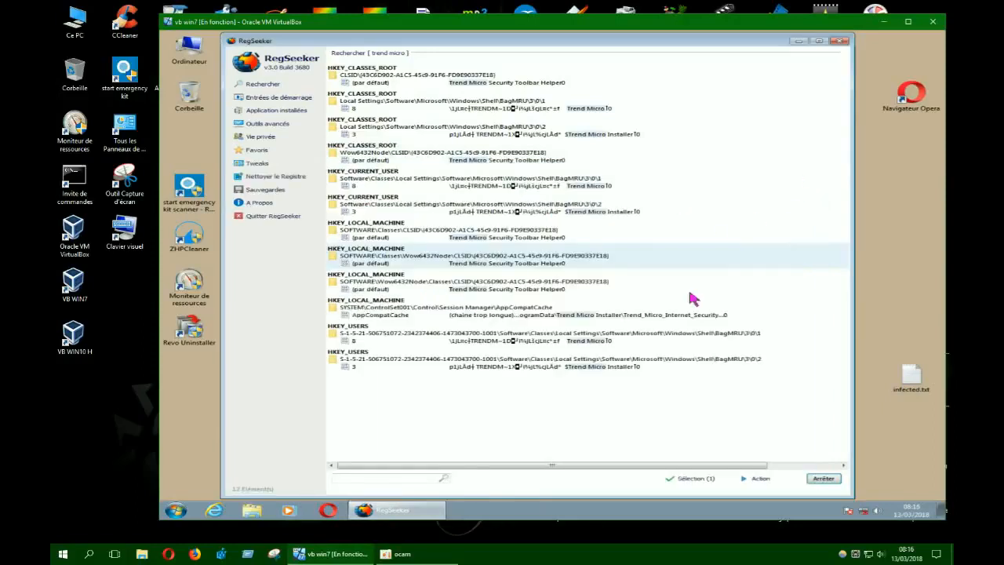
# Examine the HKEY_LOCAL_MACHINE Session Manager\AppCompatCache result in the Registry Editor for leftover Trend Micro data, comparing it with the search results, and close the editor
pyautogui.rightClick(477, 315)
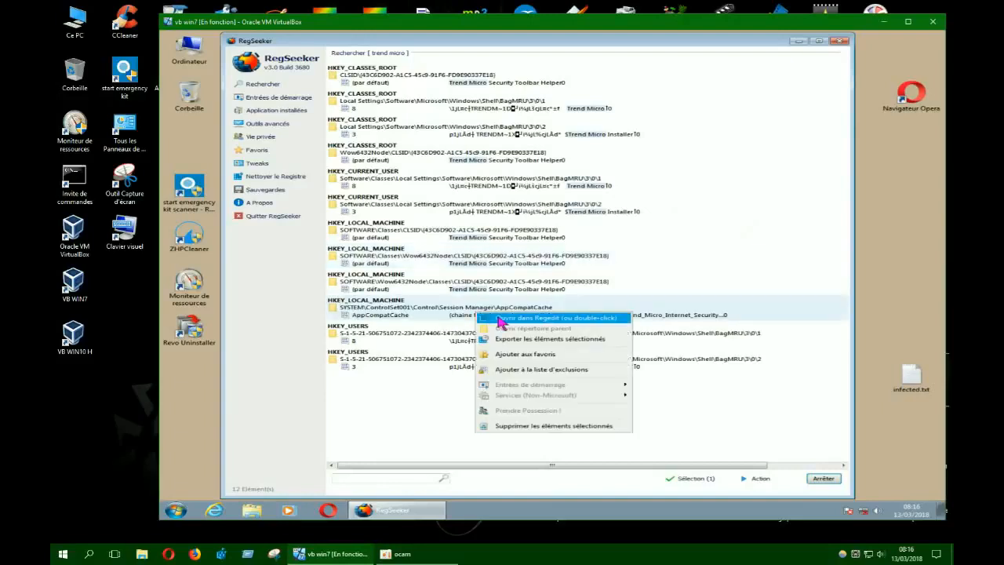
pyautogui.click(500, 318)
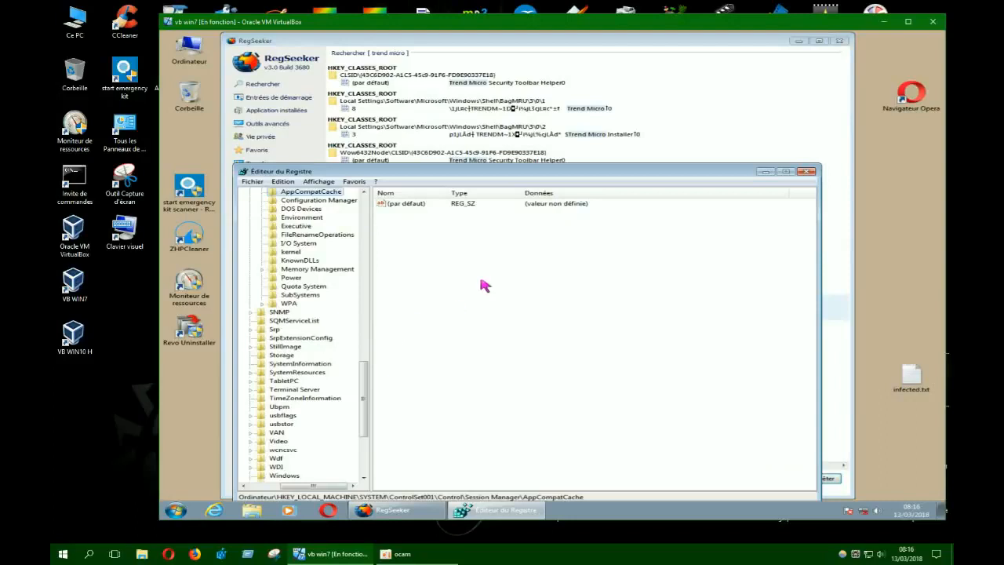
pyautogui.moveTo(487, 178); pyautogui.dragTo(501, 415)
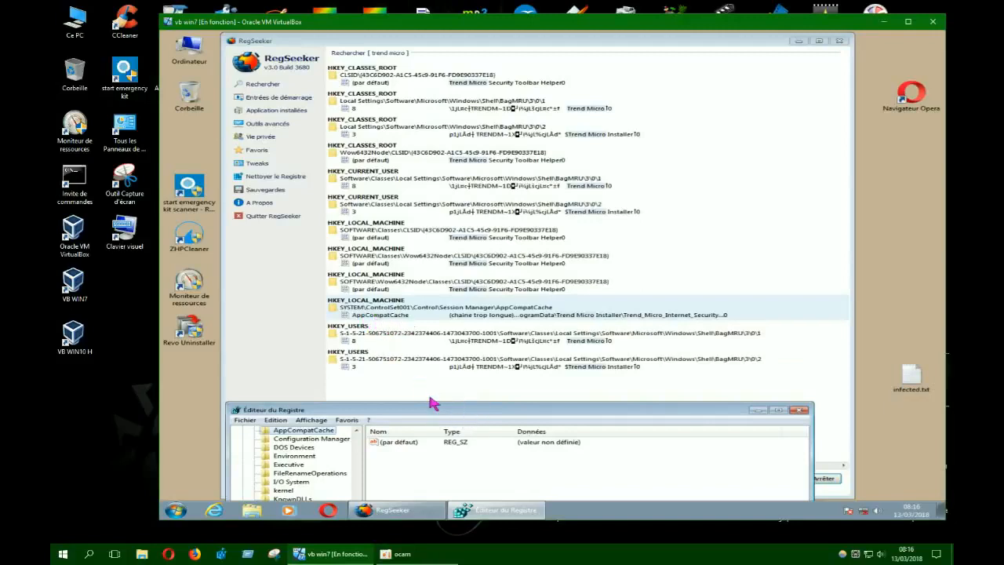
pyautogui.moveTo(442, 416); pyautogui.dragTo(390, 333)
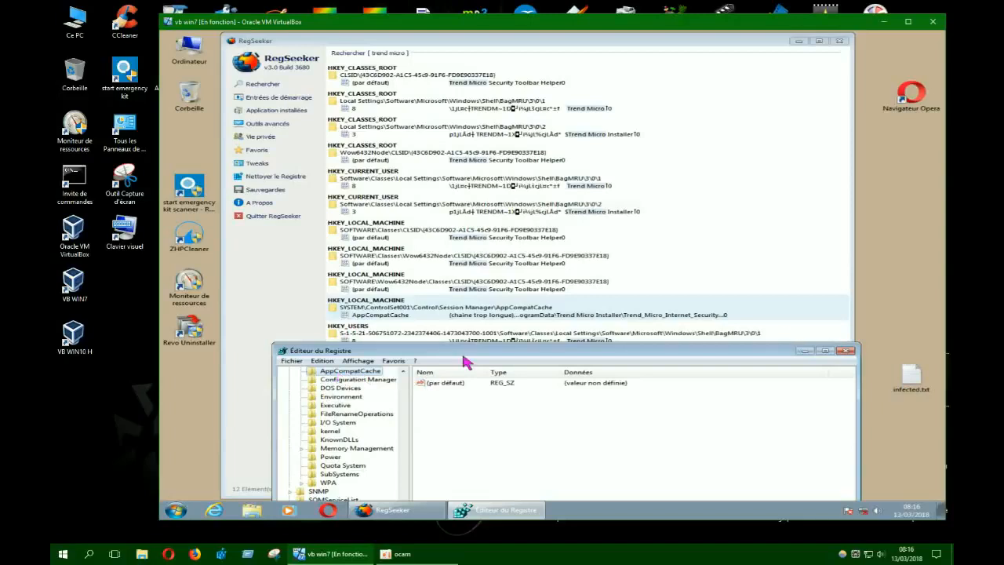
pyautogui.moveTo(474, 355); pyautogui.dragTo(469, 255)
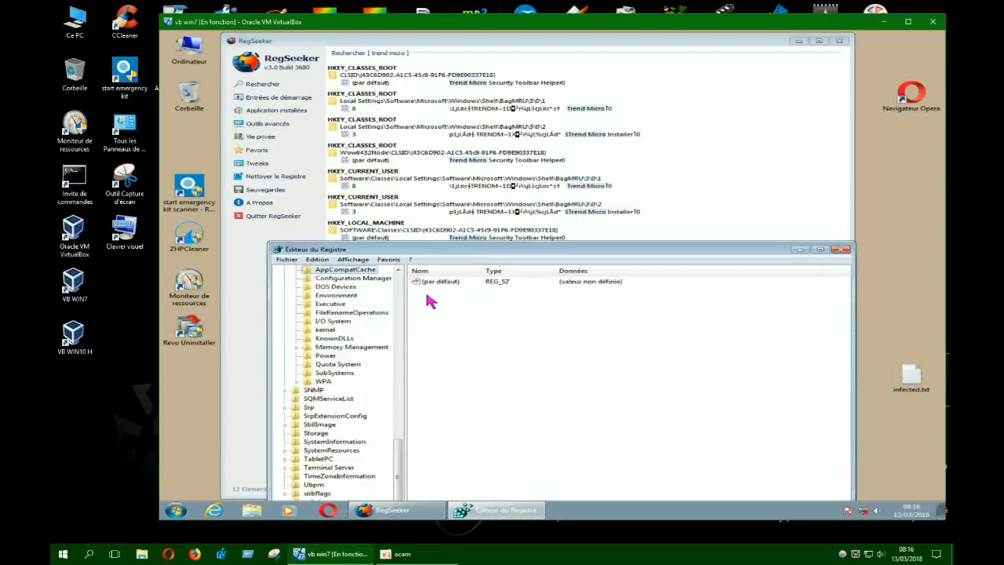
pyautogui.click(398, 269)
pyautogui.click(397, 270)
pyautogui.click(398, 270)
pyautogui.click(397, 270)
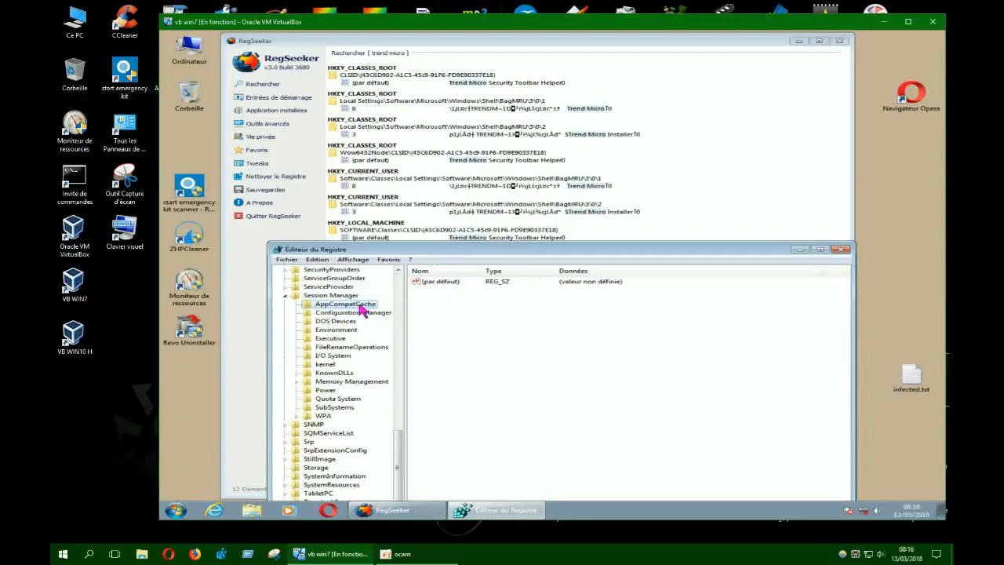
pyautogui.moveTo(459, 251); pyautogui.dragTo(433, 391)
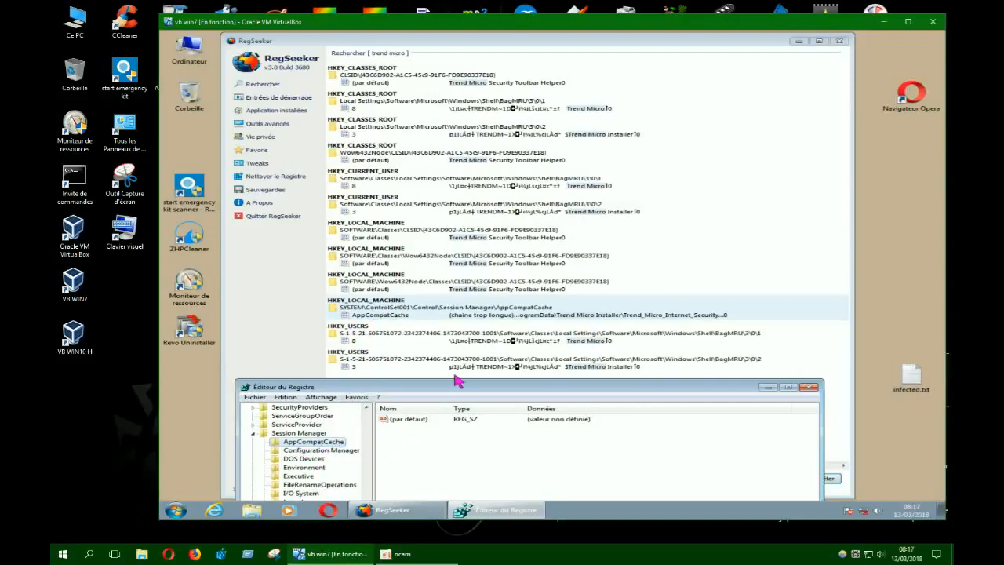
pyautogui.moveTo(484, 383); pyautogui.dragTo(473, 210)
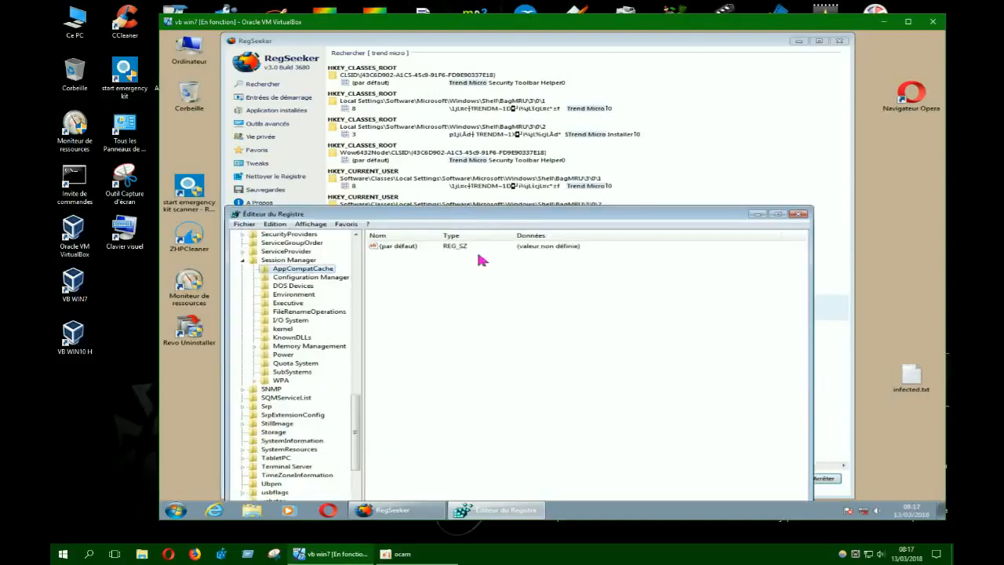
pyautogui.click(800, 217)
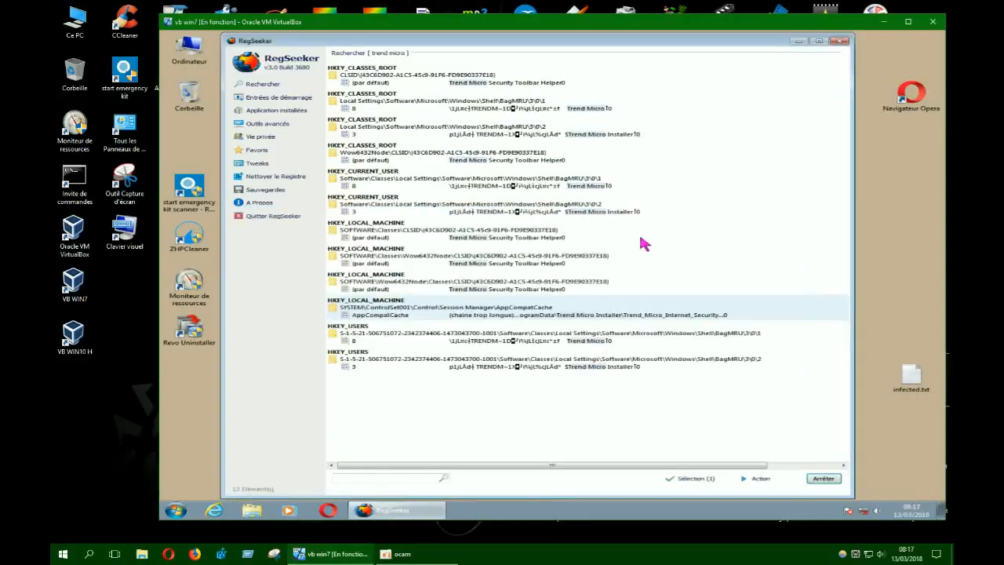
# Search the registry again for "trend micro" in RegSeeker and close the program once the results are checked
pyautogui.click(276, 84)
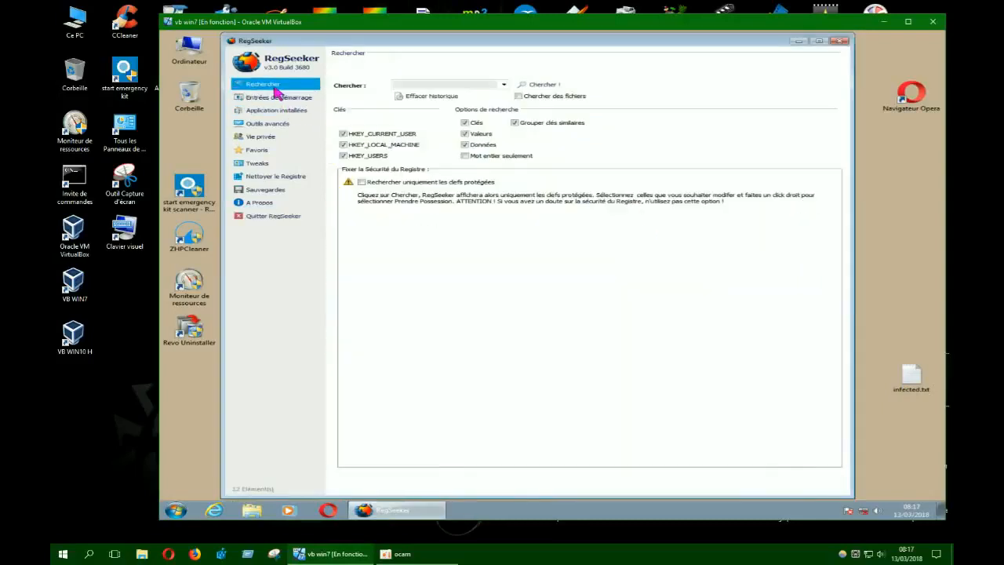
pyautogui.click(402, 86)
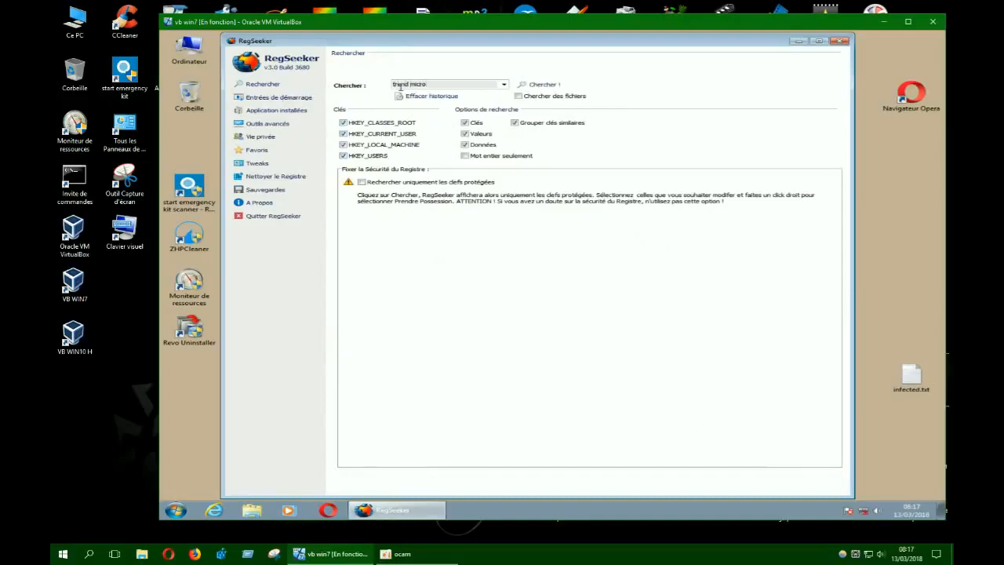
pyautogui.click(549, 87)
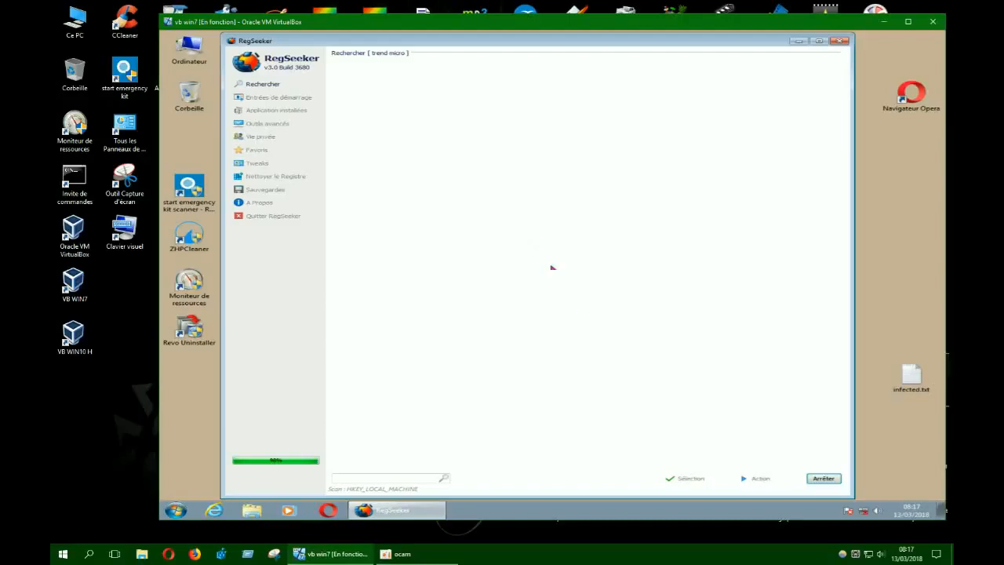
pyautogui.moveTo(737, 46); pyautogui.dragTo(500, 386)
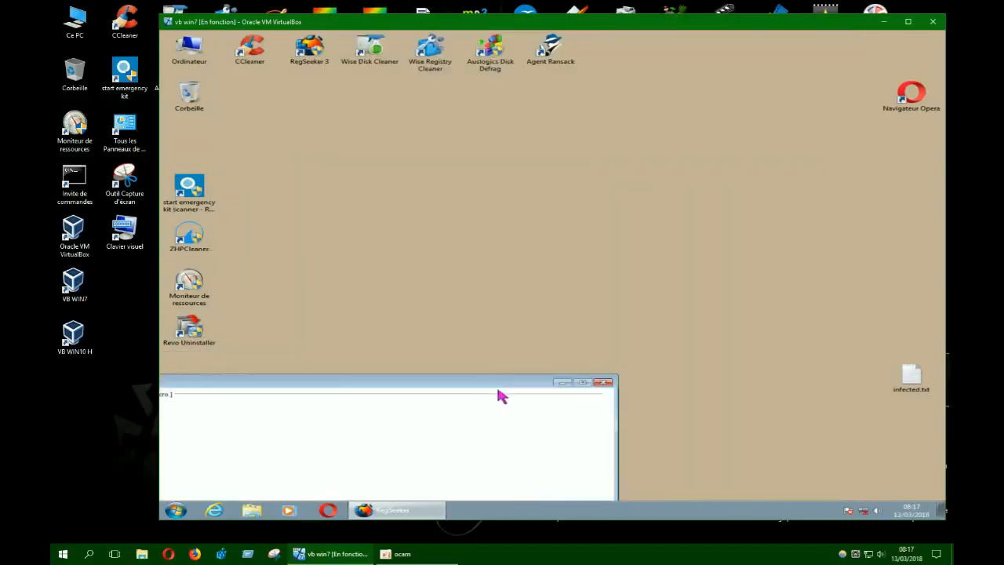
pyautogui.click(562, 383)
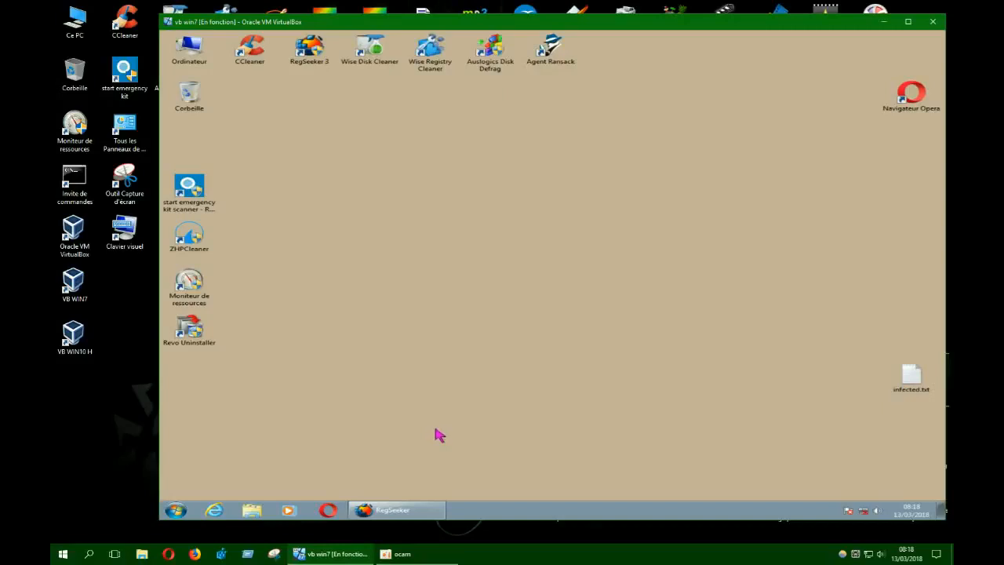
pyautogui.click(428, 508)
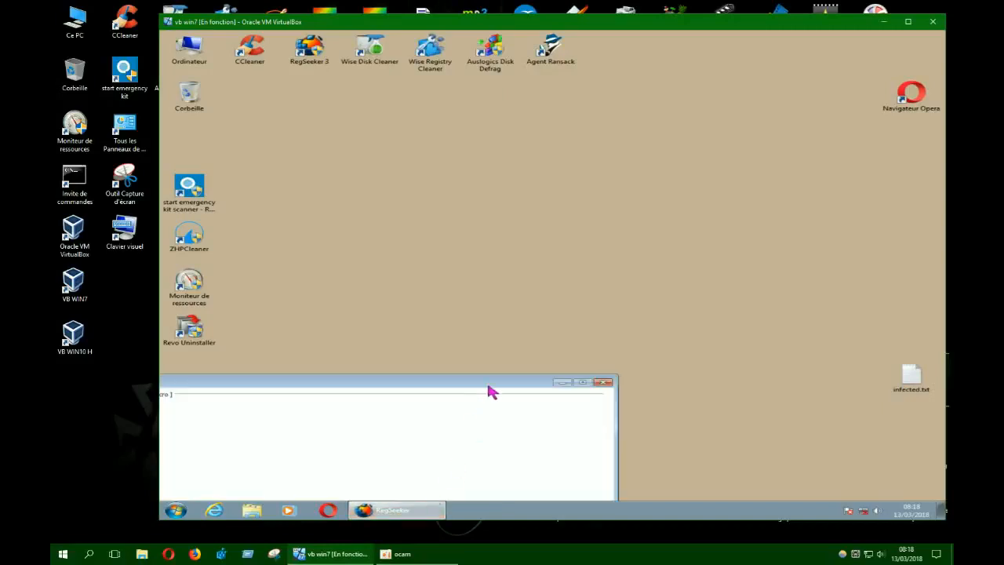
pyautogui.moveTo(492, 390); pyautogui.dragTo(720, 67)
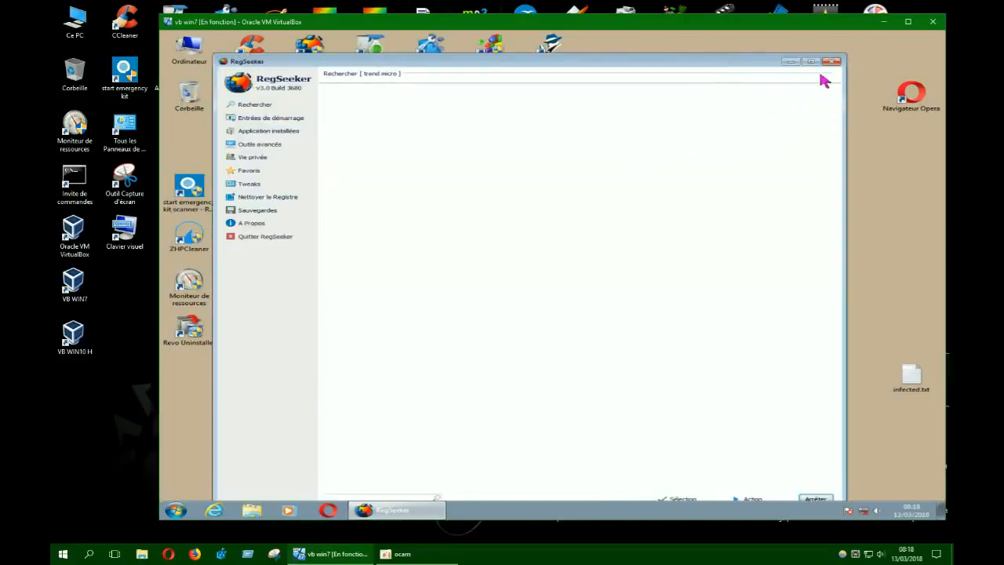
pyautogui.moveTo(772, 61); pyautogui.dragTo(768, 40)
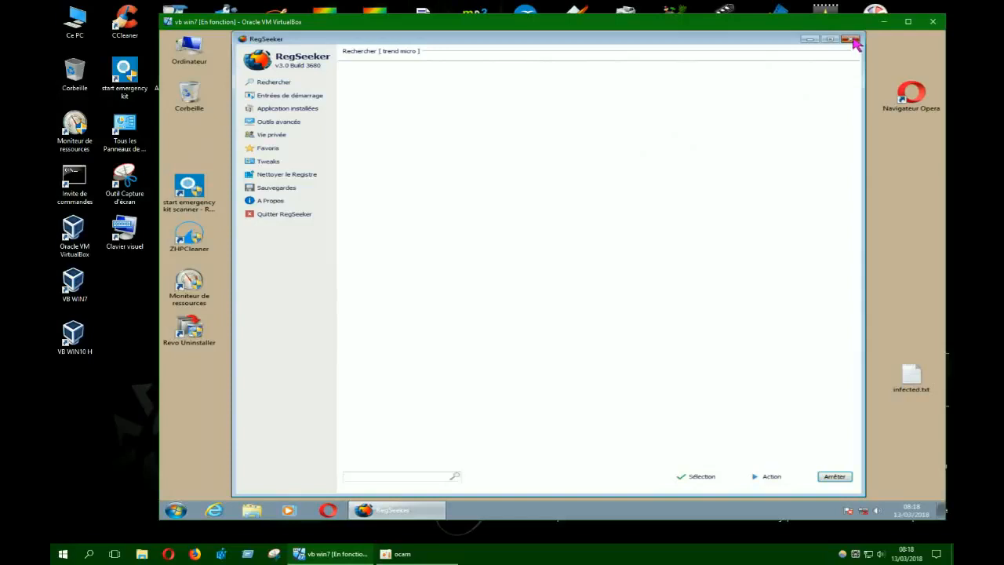
pyautogui.click(853, 40)
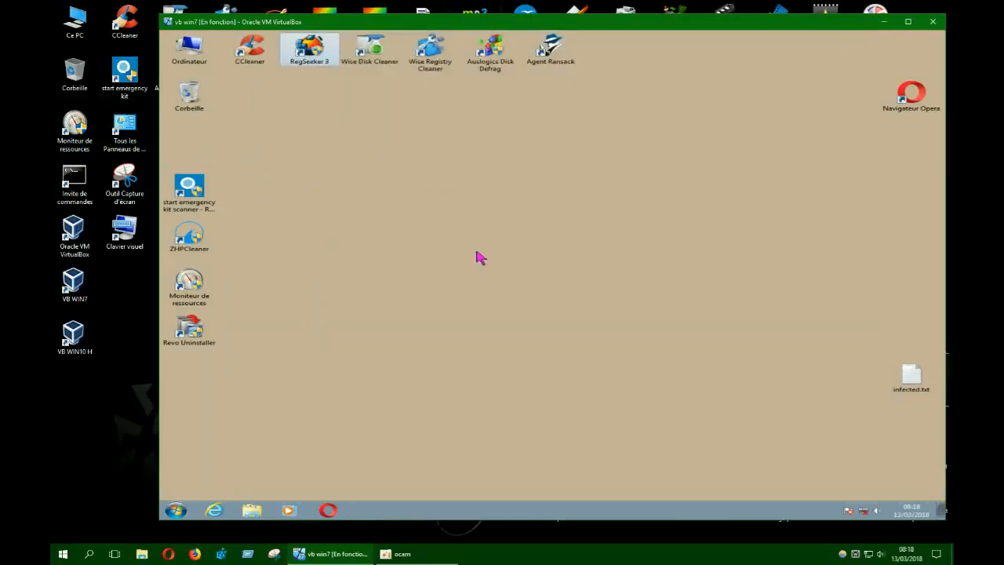
pyautogui.click(367, 236)
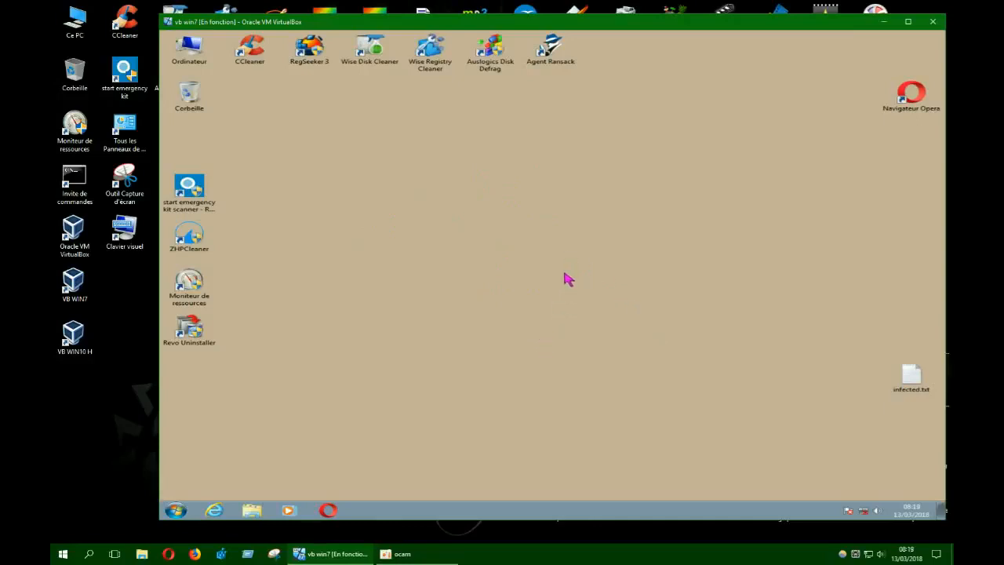
# Open Agent Ransack and enter "trend micro" as both the file name and the contained text
pyautogui.doubleClick(547, 63)
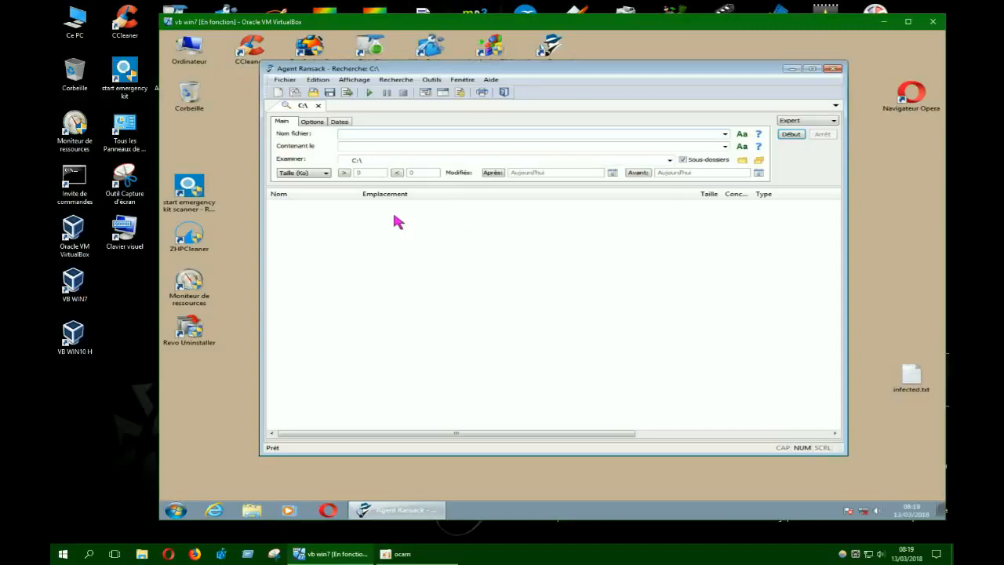
pyautogui.moveTo(535, 68); pyautogui.dragTo(547, 65)
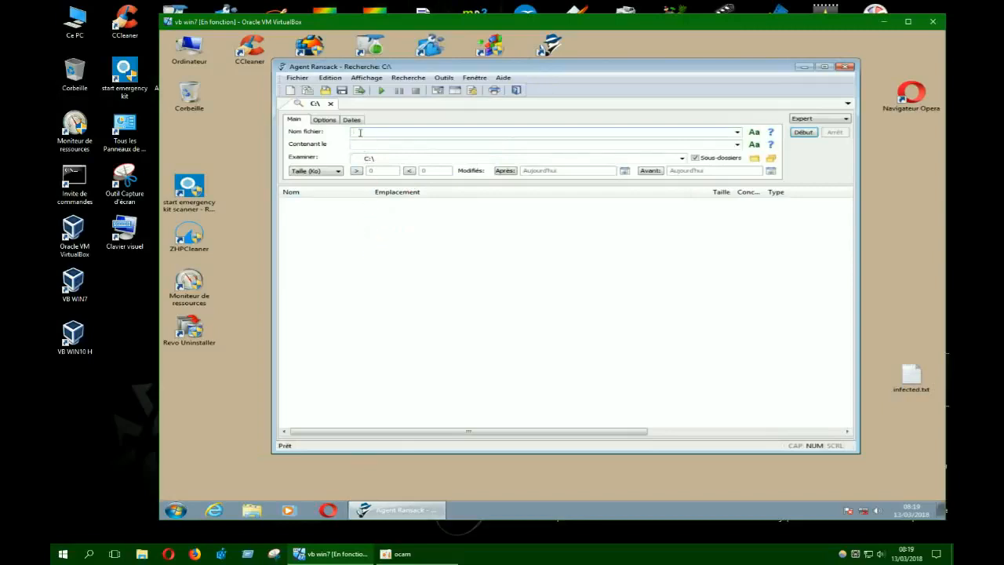
pyautogui.write('trend micro')
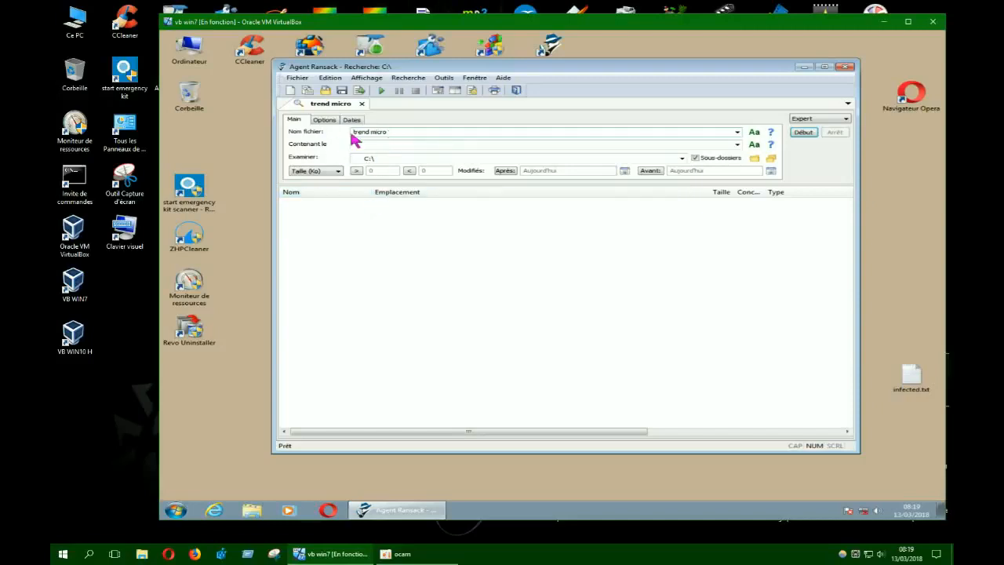
pyautogui.moveTo(391, 132); pyautogui.dragTo(365, 134)
pyautogui.rightClick(363, 134)
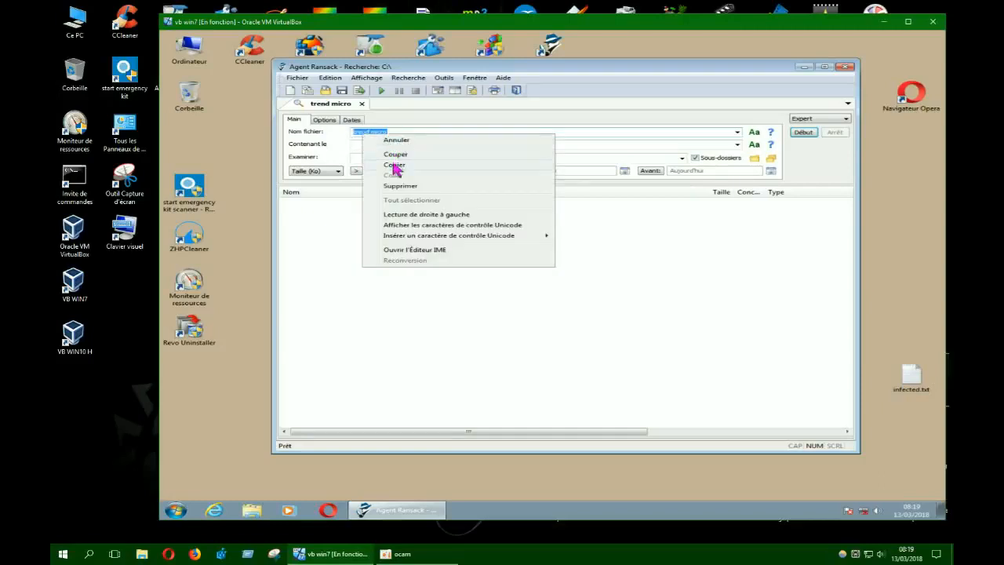
pyautogui.click(394, 165)
pyautogui.click(364, 144)
pyautogui.rightClick(364, 144)
pyautogui.click(391, 179)
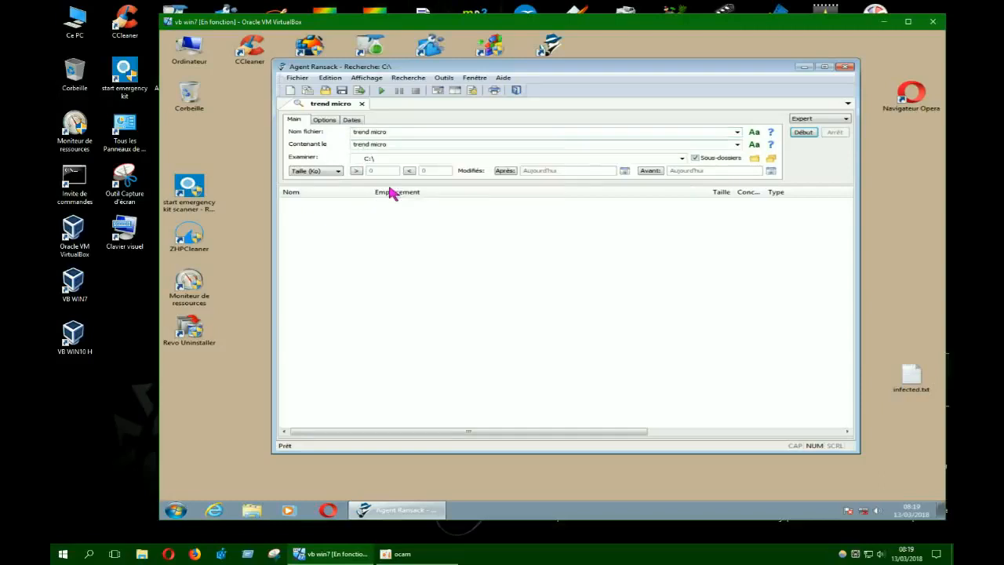
# Run the search on C:\ and delete the "trend micro" registry backup file from the RegSeeker Backup folder
pyautogui.click(804, 132)
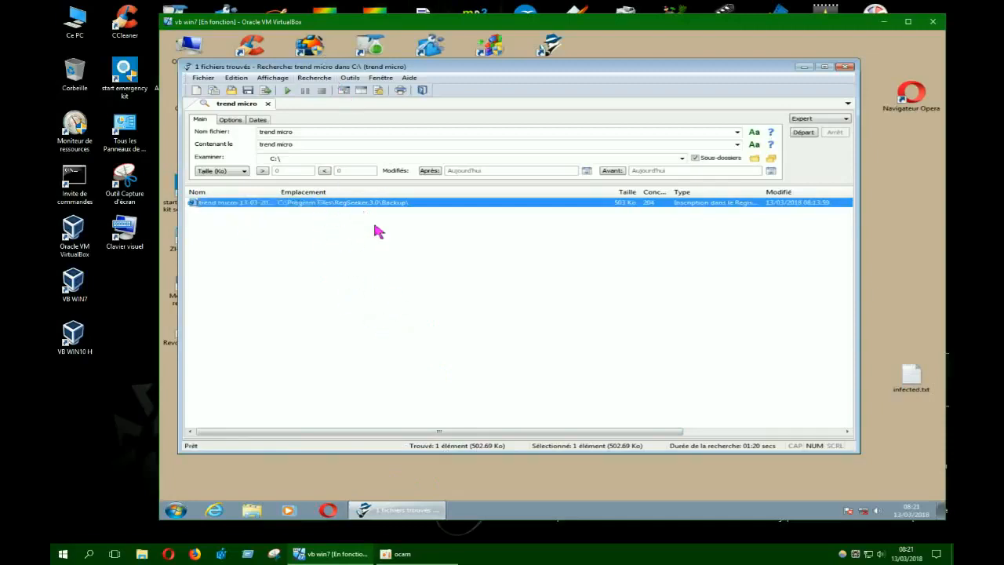
pyautogui.rightClick(265, 205)
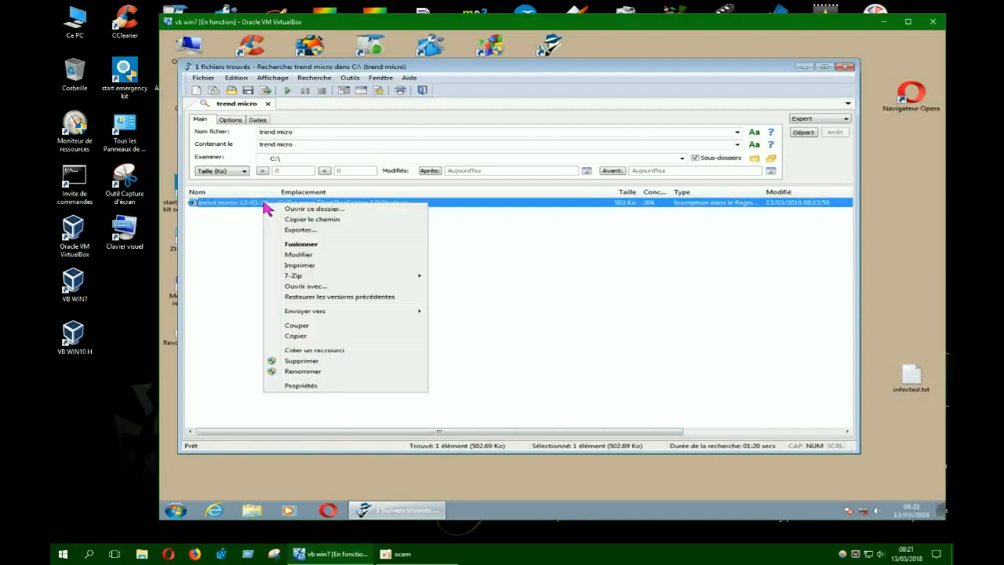
pyautogui.click(312, 360)
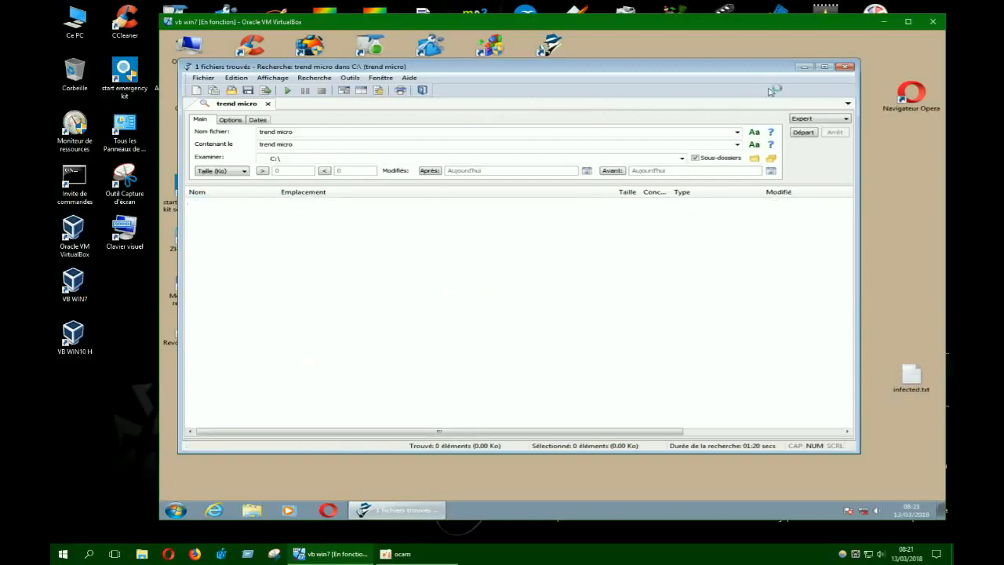
# Minimize the search window and empty the virtual machine's Recycle Bin, confirming the permanent deletion
pyautogui.click(805, 68)
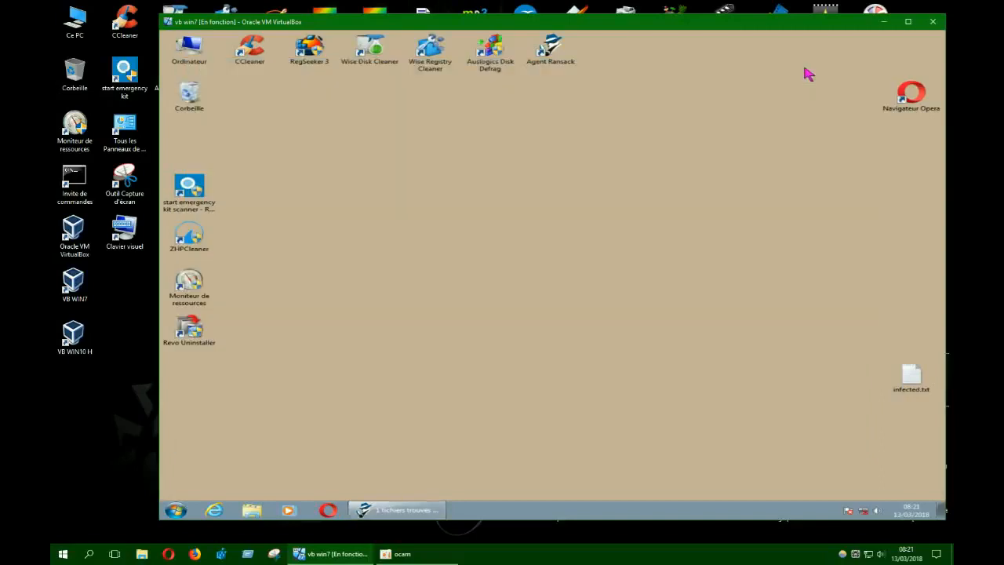
pyautogui.rightClick(191, 96)
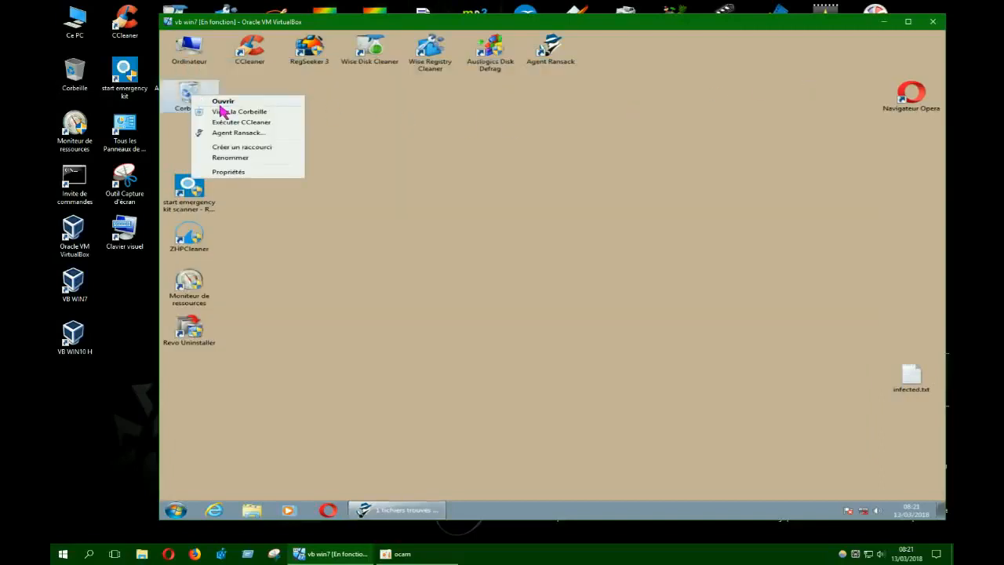
pyautogui.click(222, 116)
pyautogui.click(590, 308)
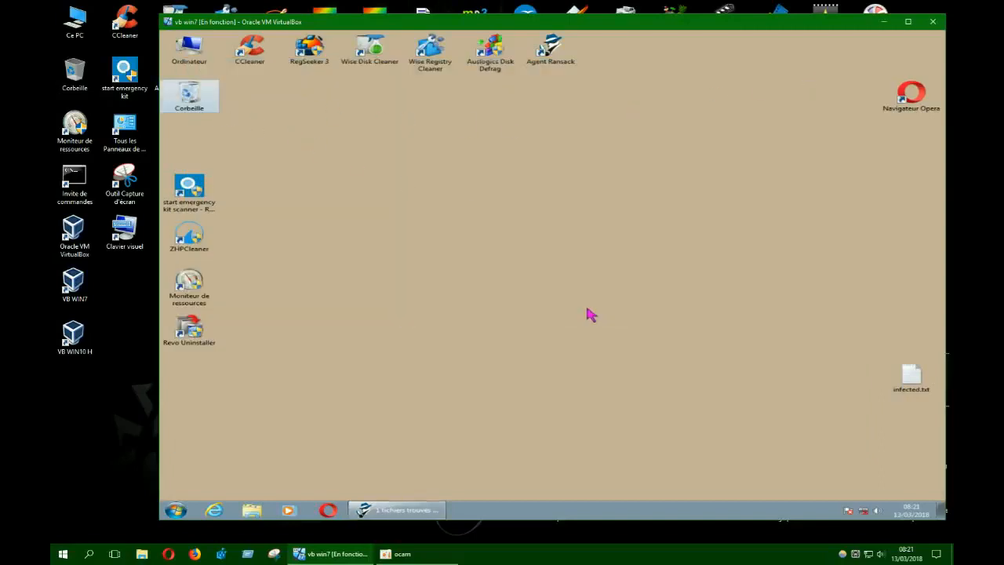
# Restore the Agent Ransack window and search C:\ with "housecall" as both the file name and the contained text
pyautogui.click(424, 516)
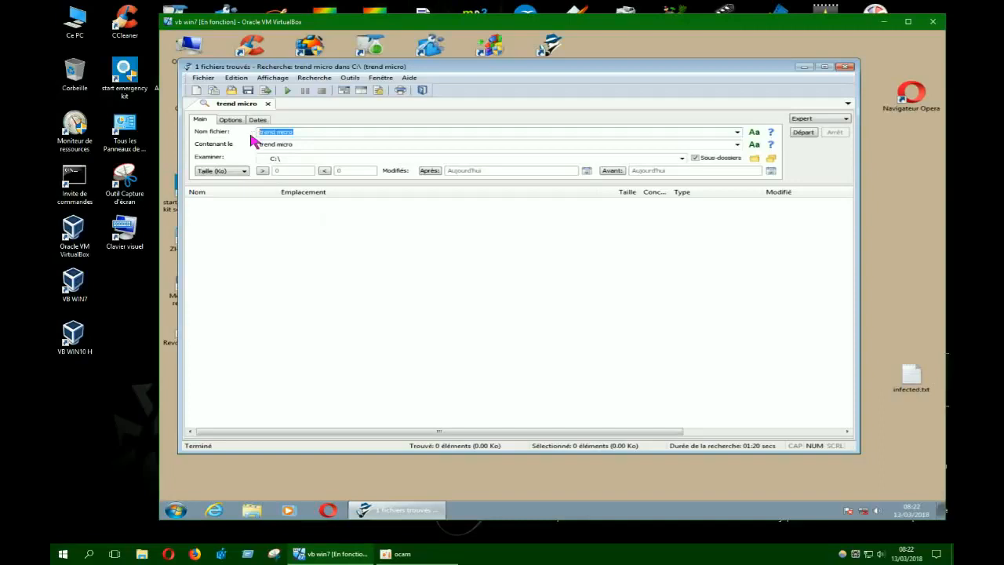
pyautogui.write('hosts.txt')
pyautogui.rightClick(273, 131)
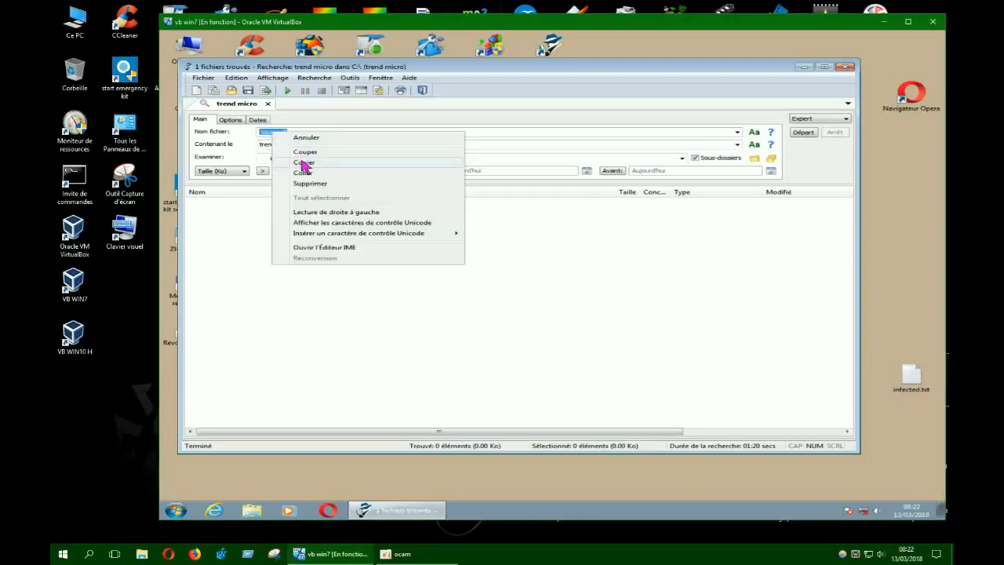
pyautogui.click(304, 163)
pyautogui.click(280, 145)
pyautogui.rightClick(279, 146)
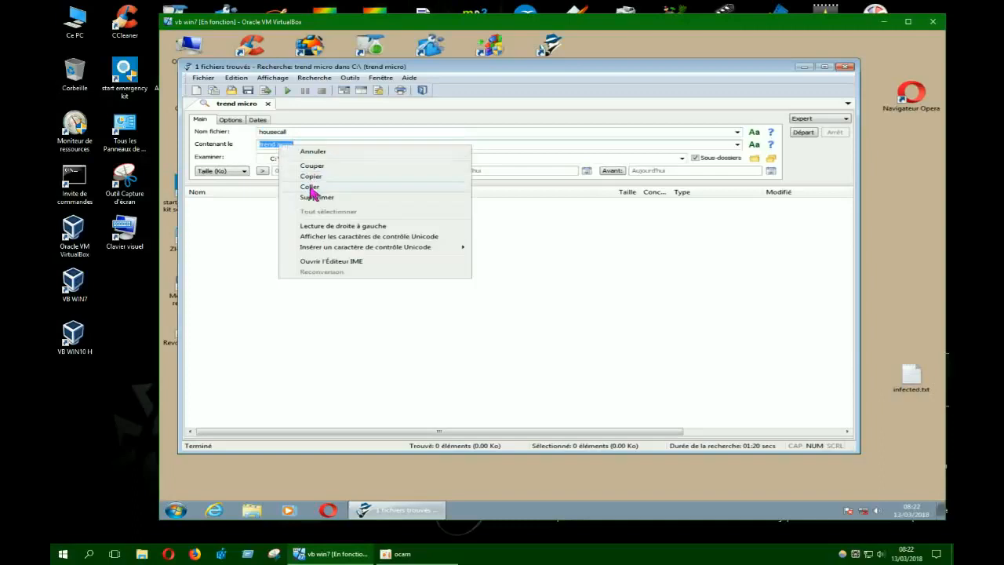
pyautogui.click(310, 188)
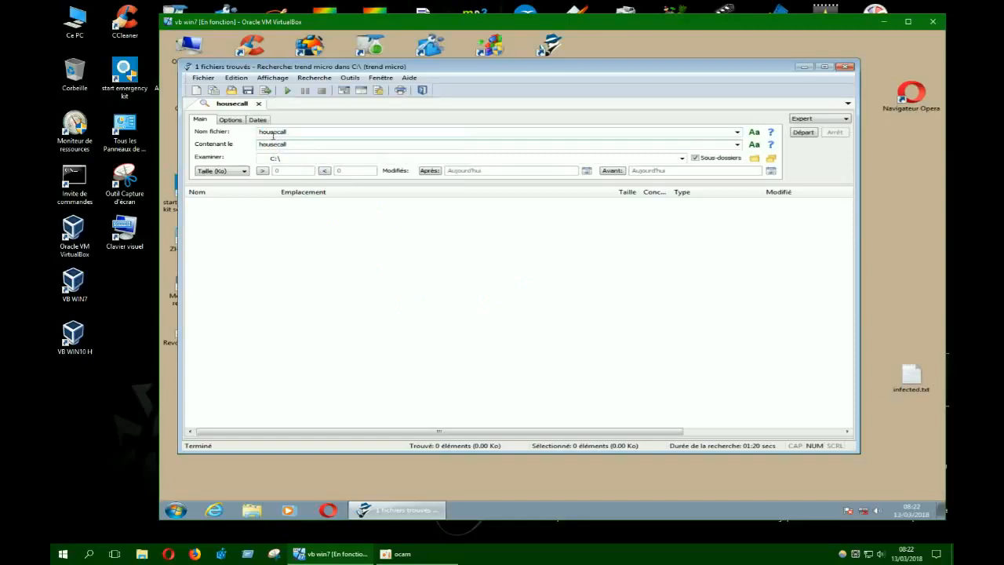
pyautogui.click(802, 133)
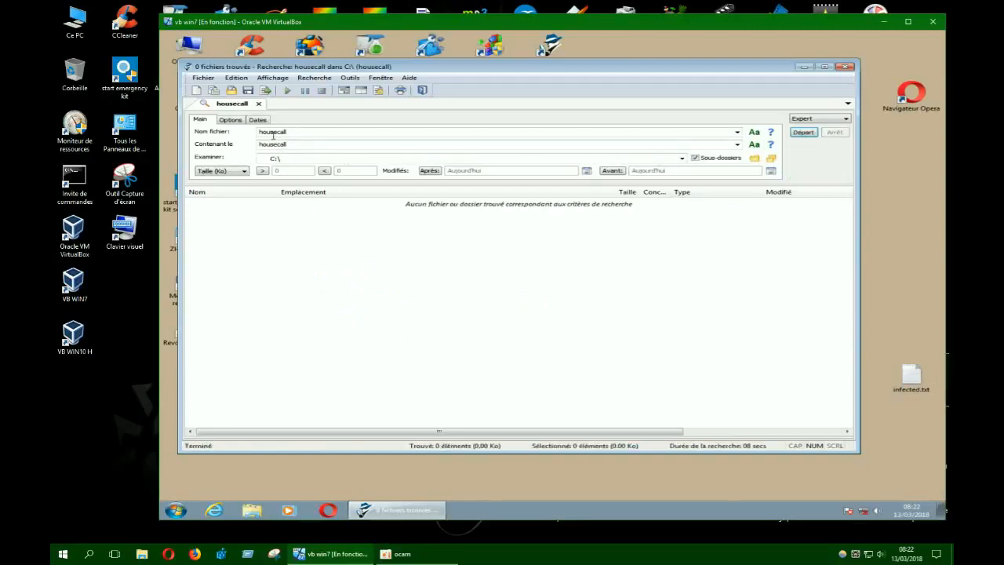
# Change the file name and the contained text to "houssecall" and run the search on C:\ again
pyautogui.doubleClick(273, 133)
pyautogui.click(282, 158)
pyautogui.write('s')
pyautogui.moveTo(297, 135); pyautogui.dragTo(269, 133)
pyautogui.rightClick(270, 130)
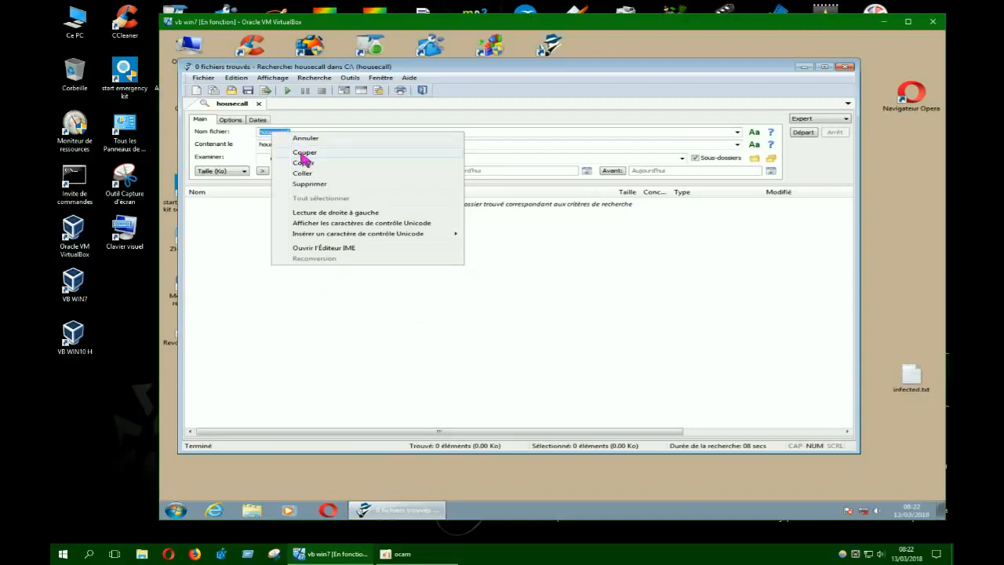
pyautogui.click(302, 163)
pyautogui.doubleClick(275, 144)
pyautogui.rightClick(276, 145)
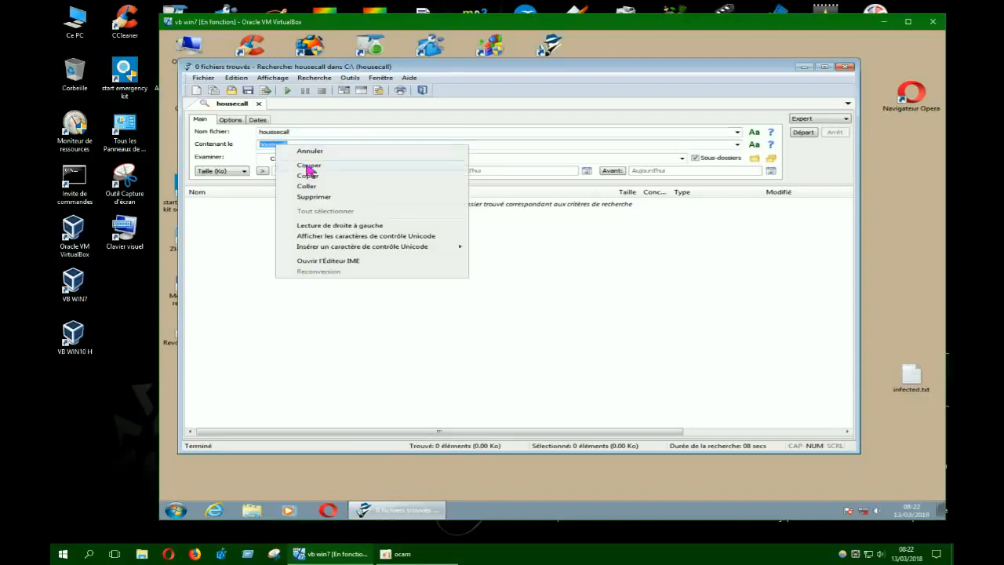
pyautogui.click(307, 187)
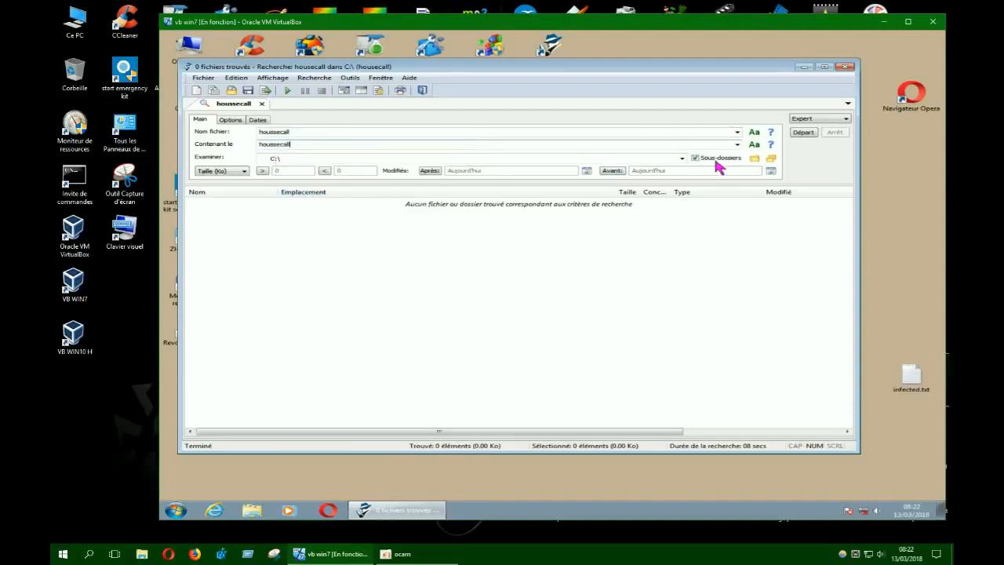
pyautogui.click(801, 134)
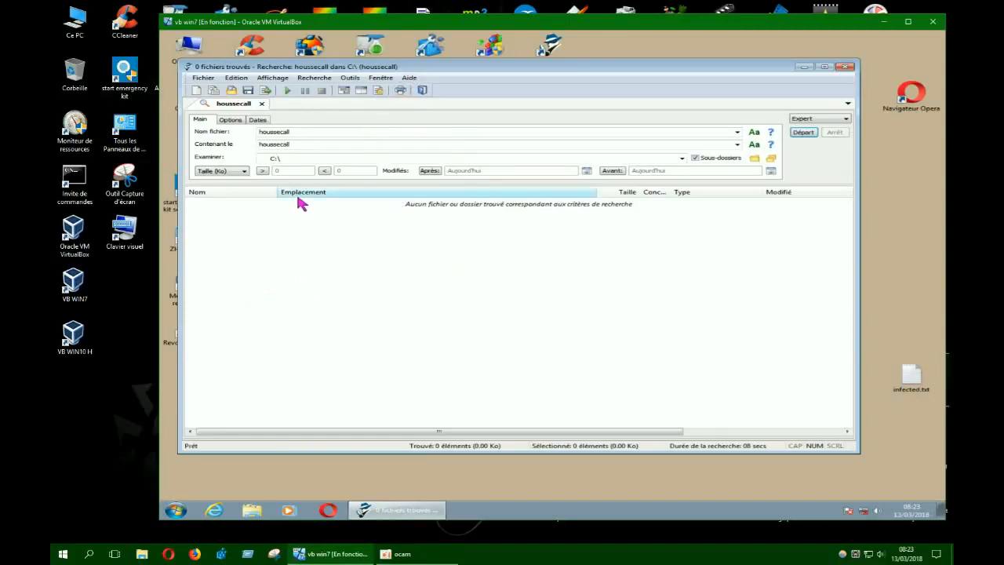
# Correct both the file name and the contained text back to "housecall"
pyautogui.doubleClick(290, 133)
pyautogui.click(275, 133)
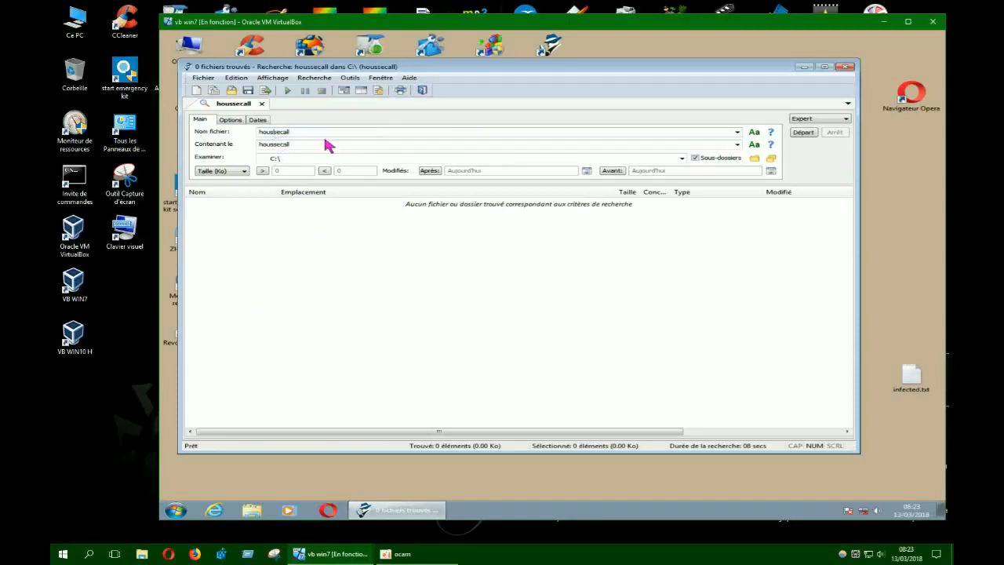
pyautogui.press('BackSpace')
pyautogui.rightClick(269, 131)
pyautogui.click(315, 161)
pyautogui.doubleClick(278, 145)
pyautogui.rightClick(279, 144)
pyautogui.click(319, 190)
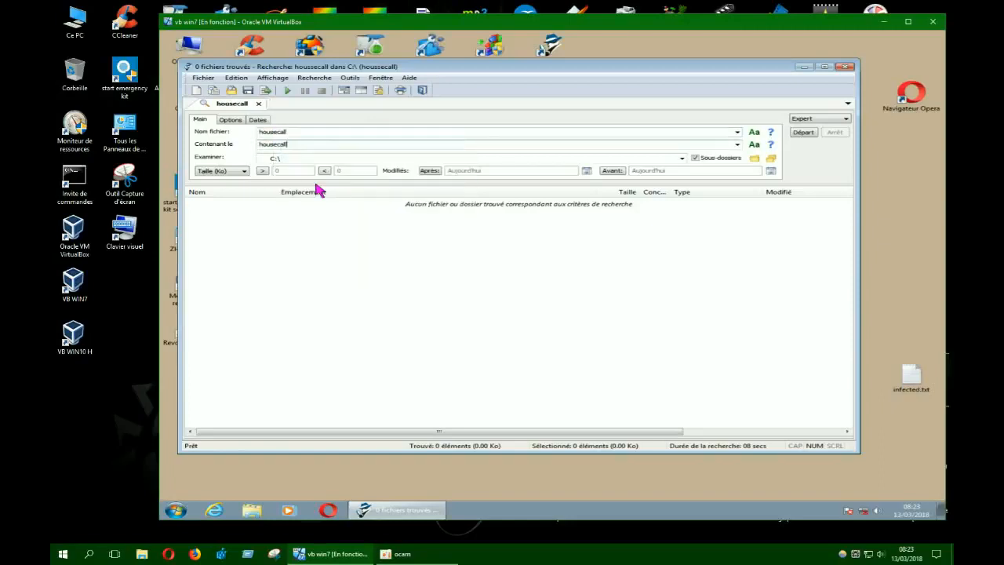
# Search C:\ with "house call", written as two words, as both the file name and the contained text
pyautogui.doubleClick(277, 133)
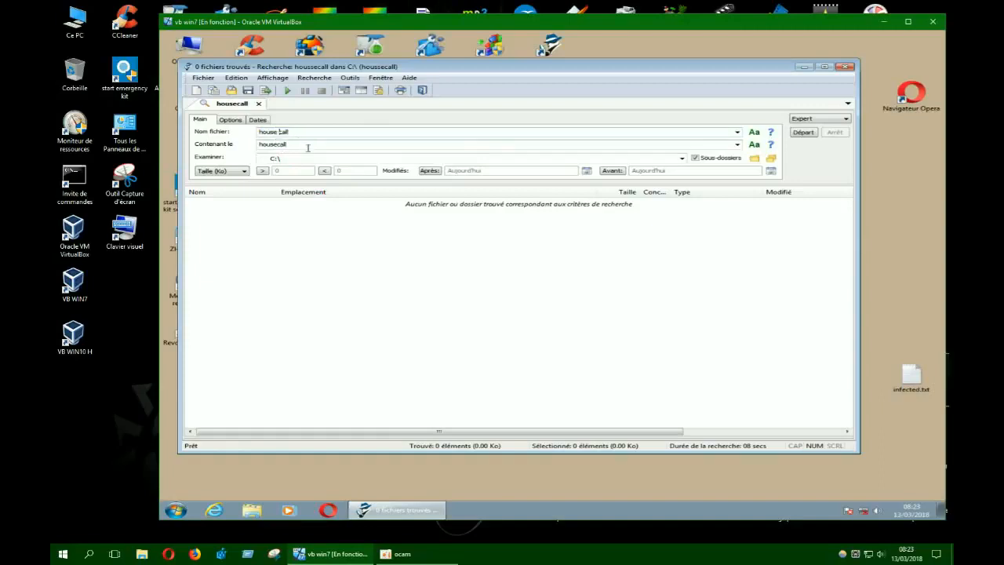
pyautogui.rightClick(276, 133)
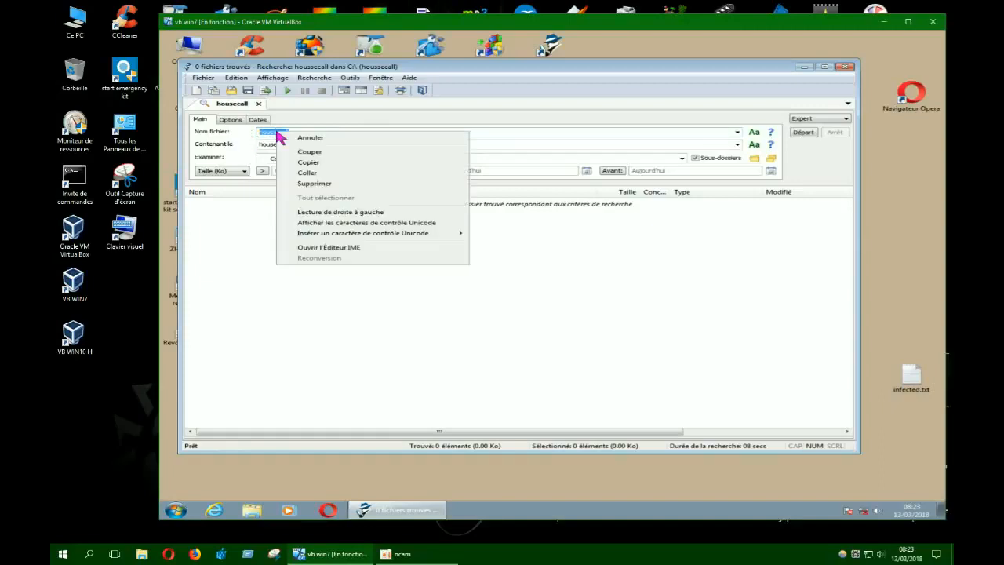
pyautogui.click(309, 161)
pyautogui.doubleClick(280, 145)
pyautogui.rightClick(281, 145)
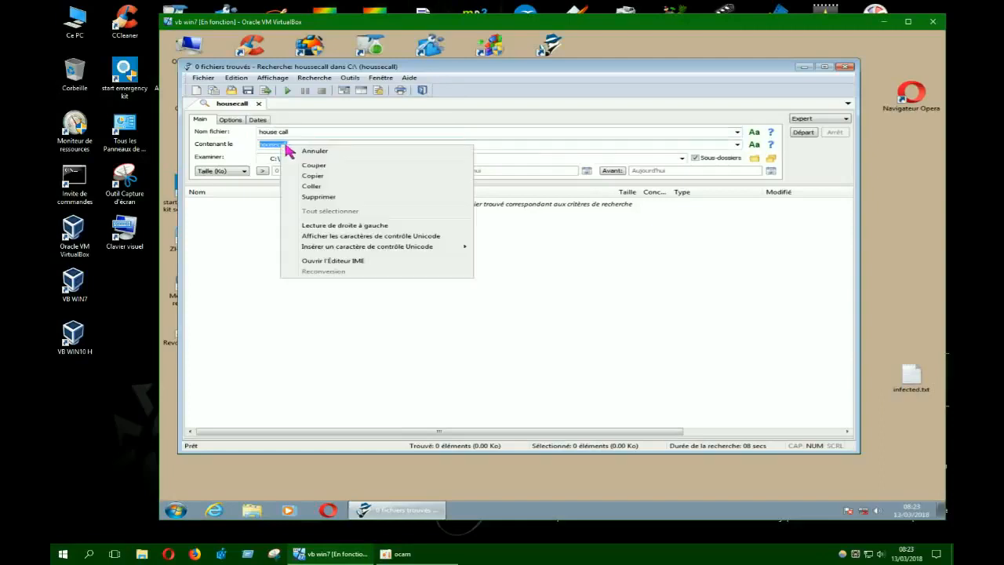
pyautogui.click(320, 190)
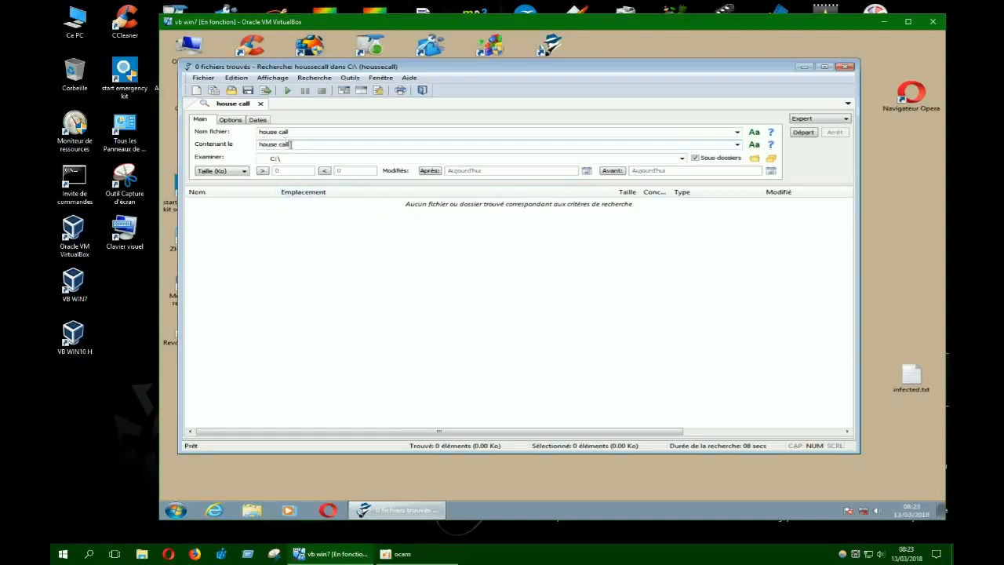
pyautogui.click(801, 136)
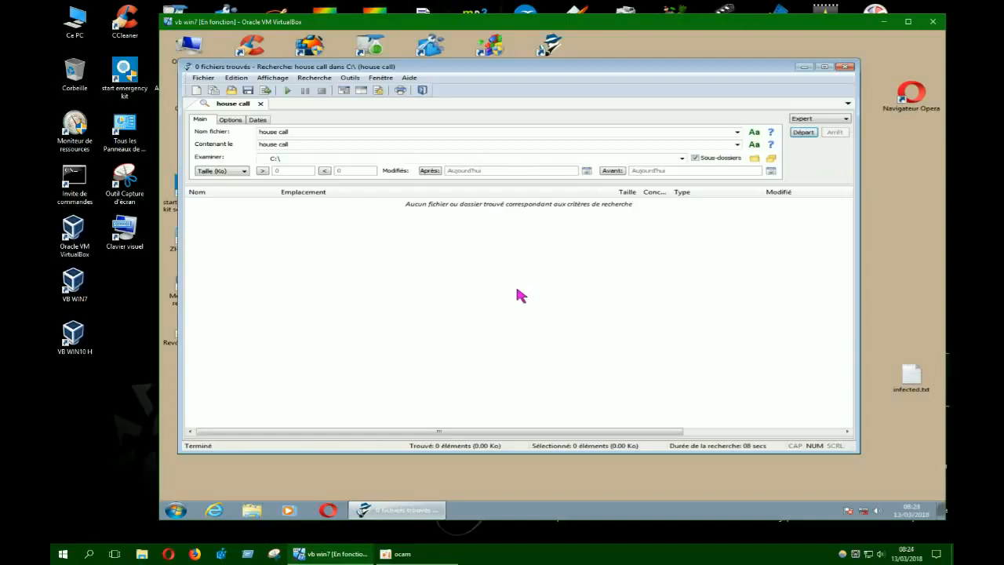
# Minimize the search window and open the virtual machine's Downloads folder (Téléchargements)
pyautogui.click(806, 68)
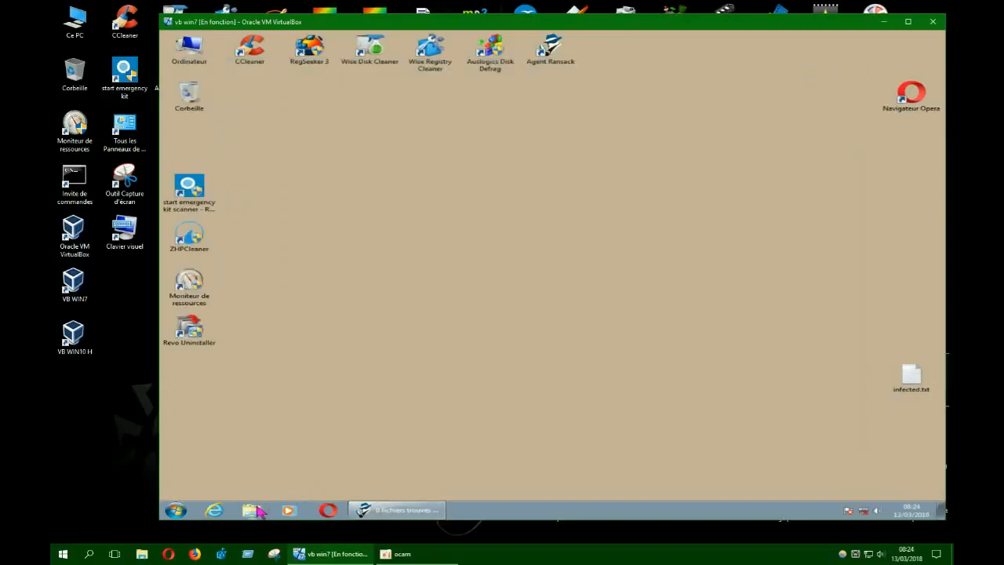
pyautogui.click(255, 509)
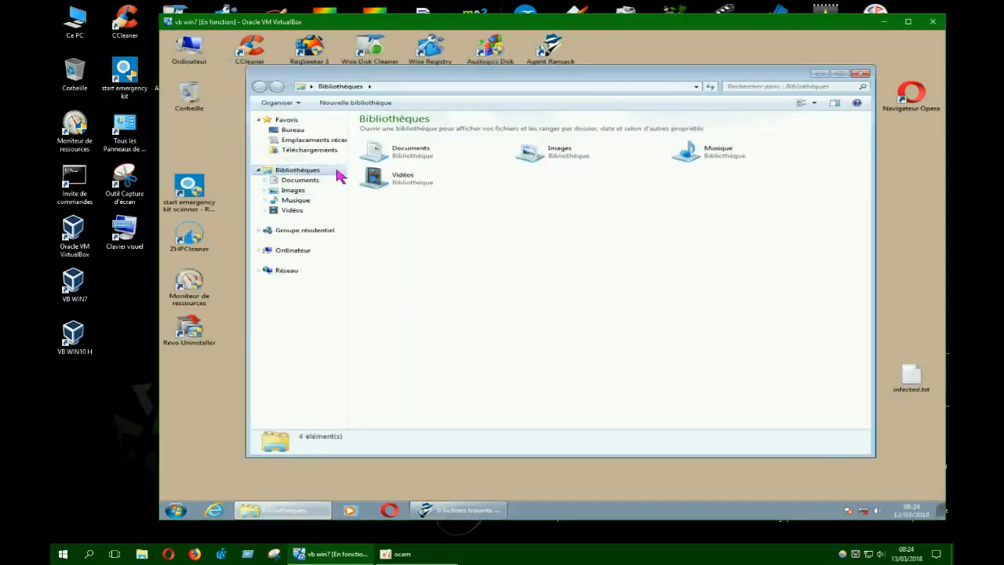
pyautogui.click(314, 150)
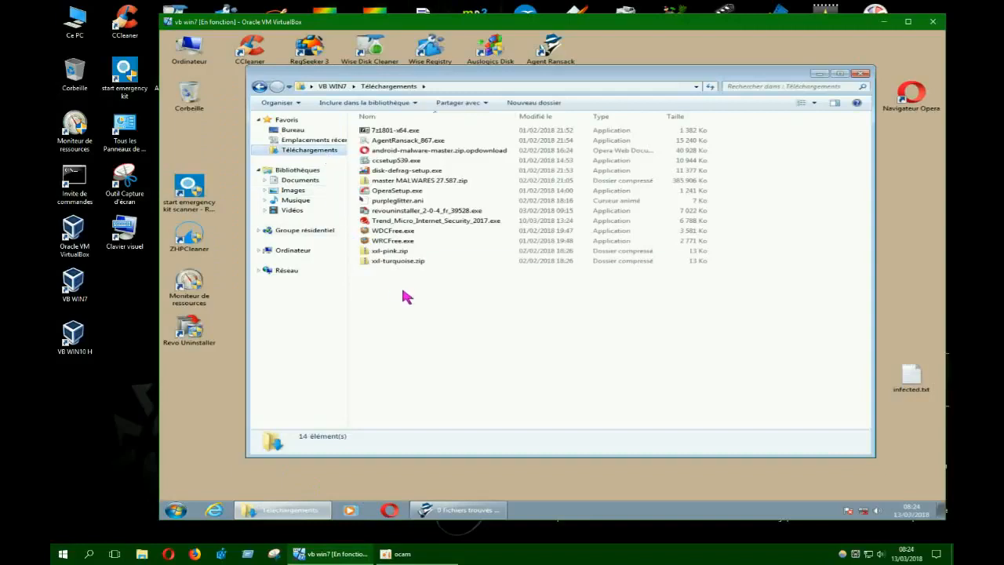
# Examine the general, compatibility, digital signature and detail properties of Trend_Micro_Internet_Security_2017.exe, and close its properties dialog
pyautogui.rightClick(442, 223)
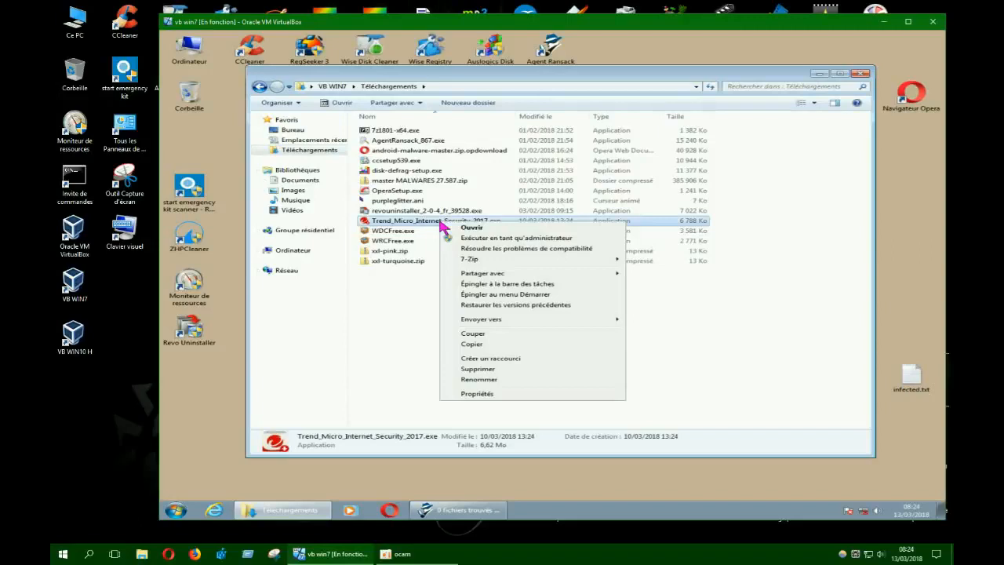
pyautogui.click(409, 329)
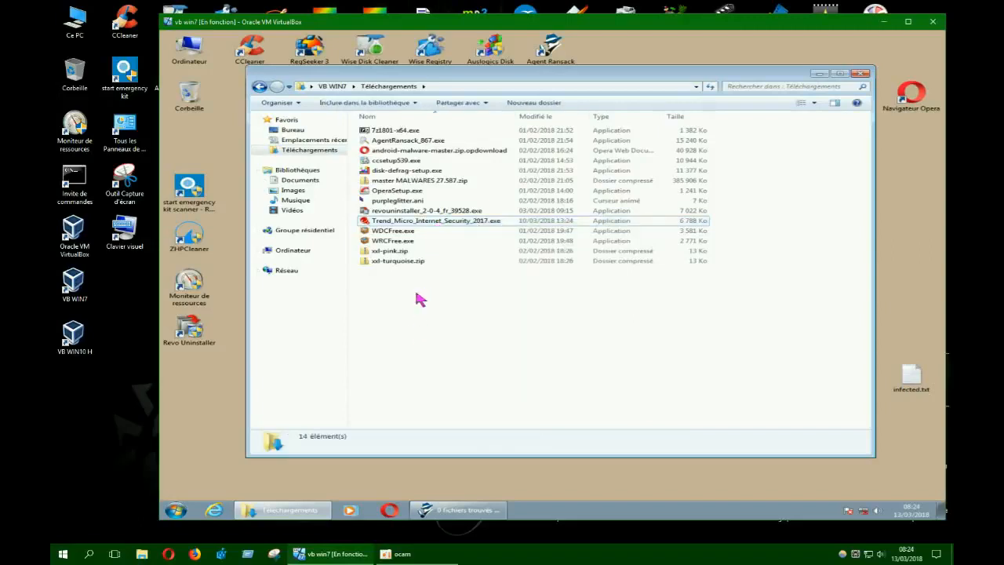
pyautogui.rightClick(418, 227)
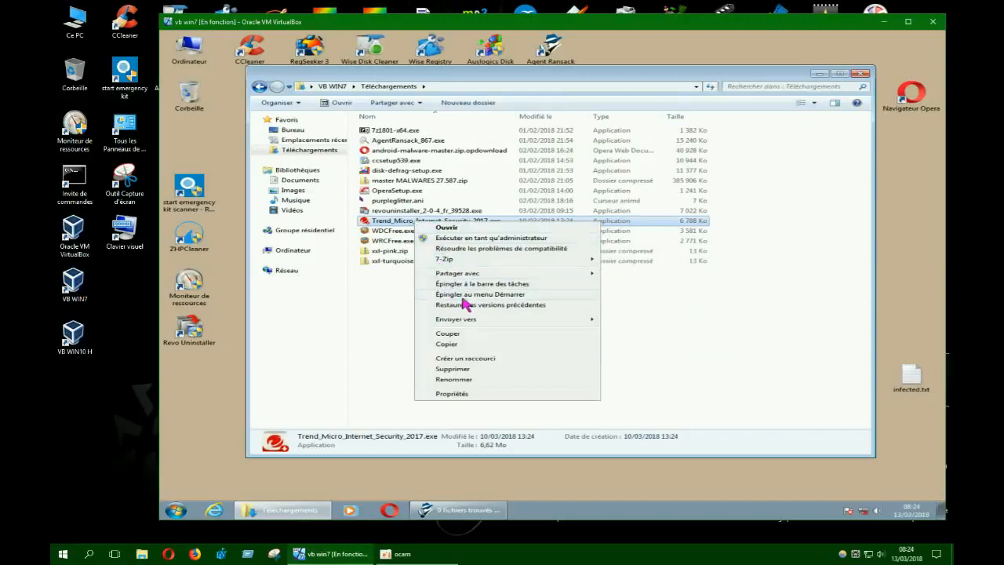
pyautogui.click(453, 394)
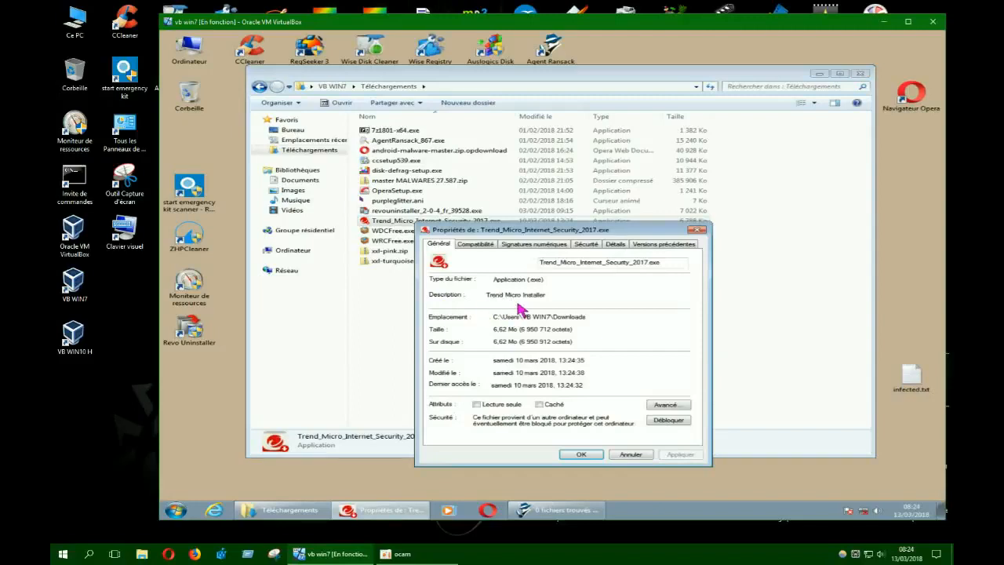
pyautogui.click(616, 245)
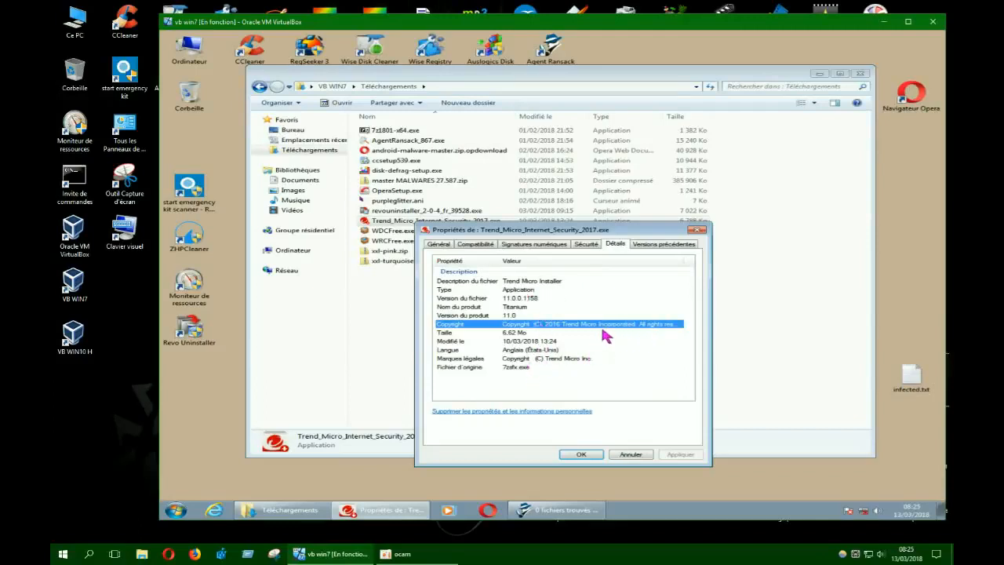
pyautogui.click(587, 244)
pyautogui.click(562, 245)
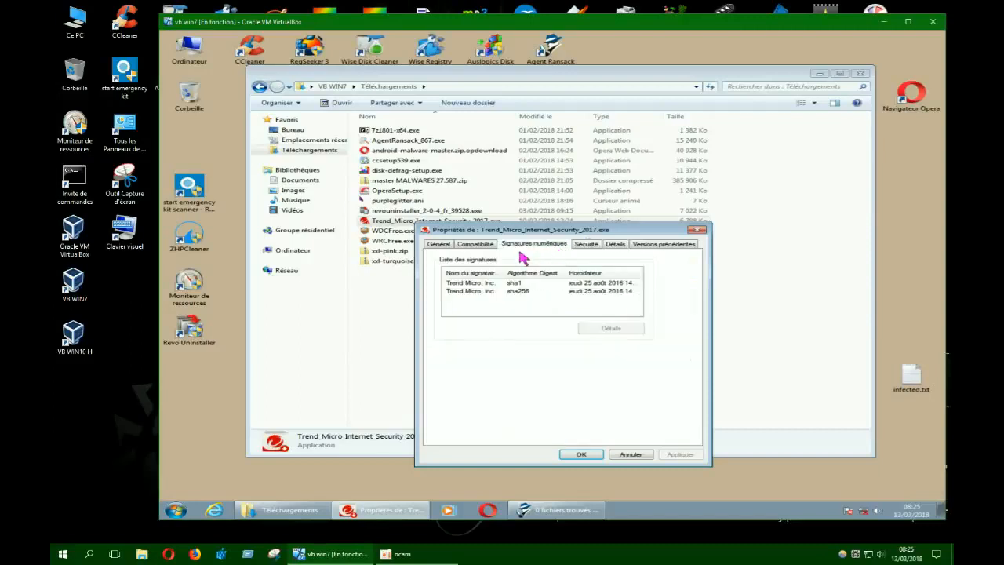
pyautogui.click(491, 246)
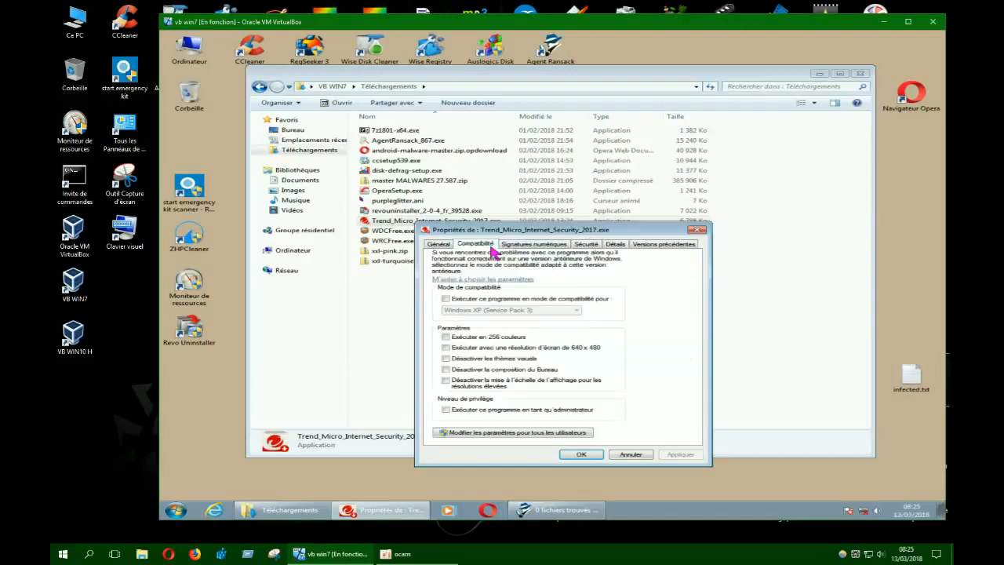
pyautogui.click(445, 247)
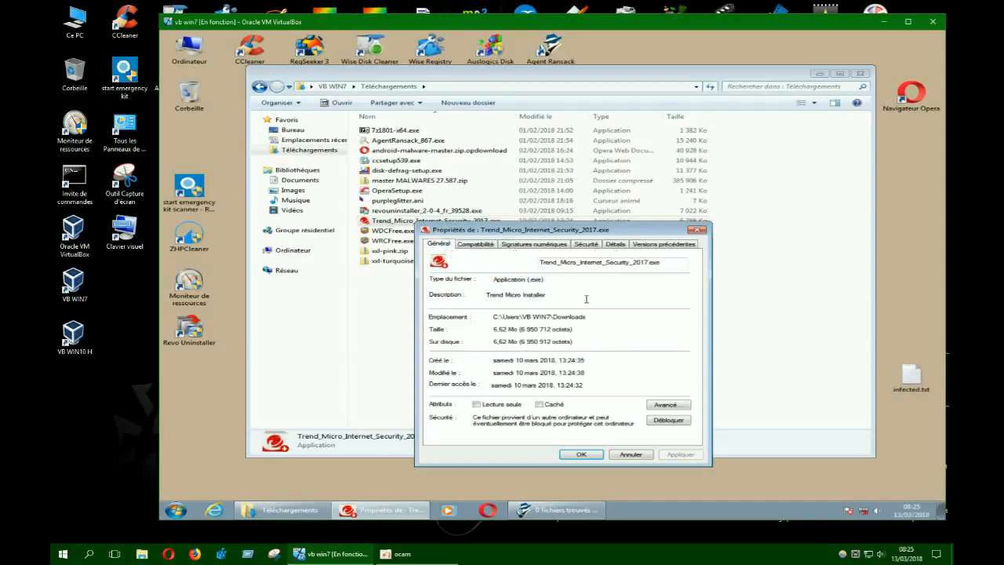
pyautogui.click(616, 245)
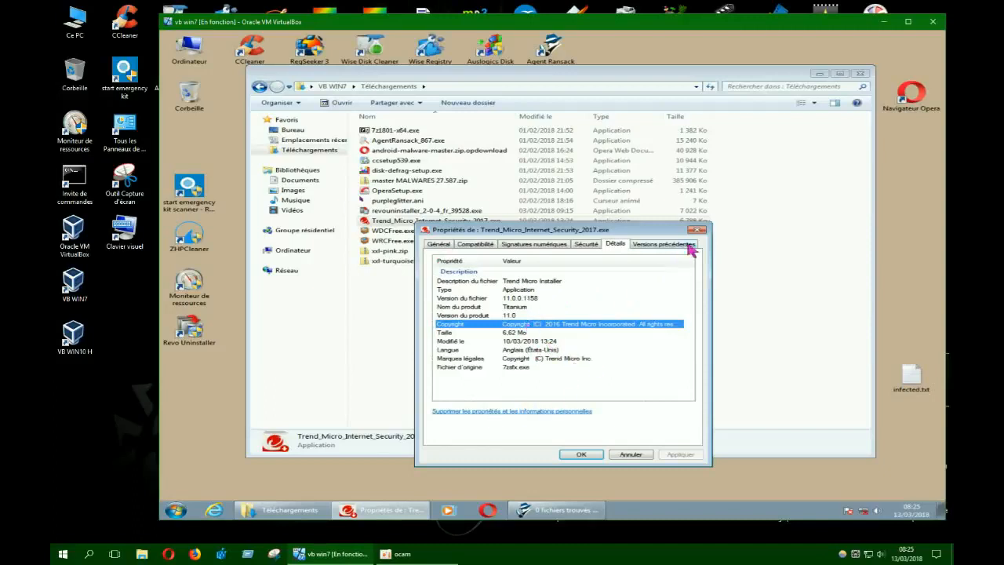
pyautogui.click(697, 230)
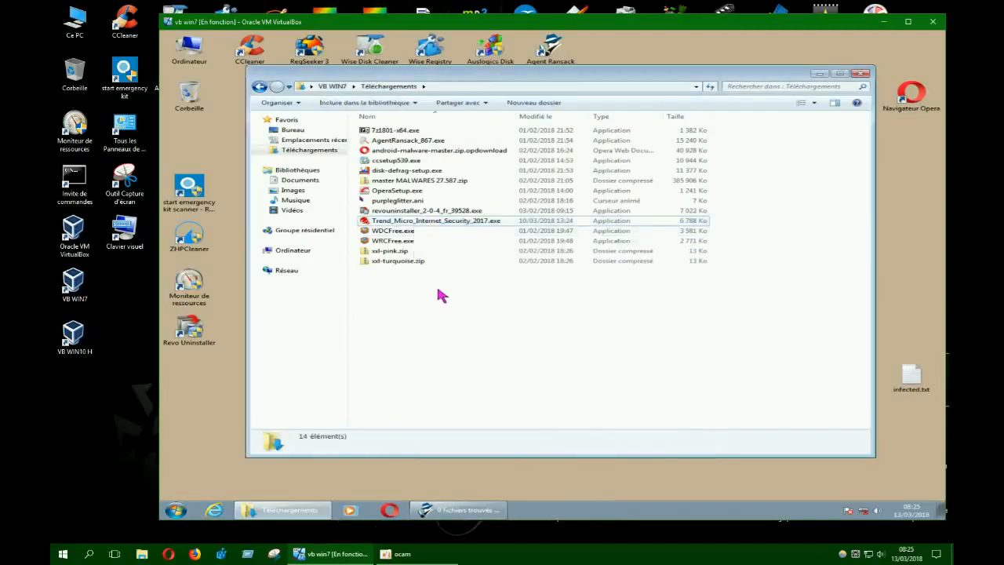
# Return to Agent Ransack and search C:\ with "trend micro" as both the file name and the contained text
pyautogui.click(463, 510)
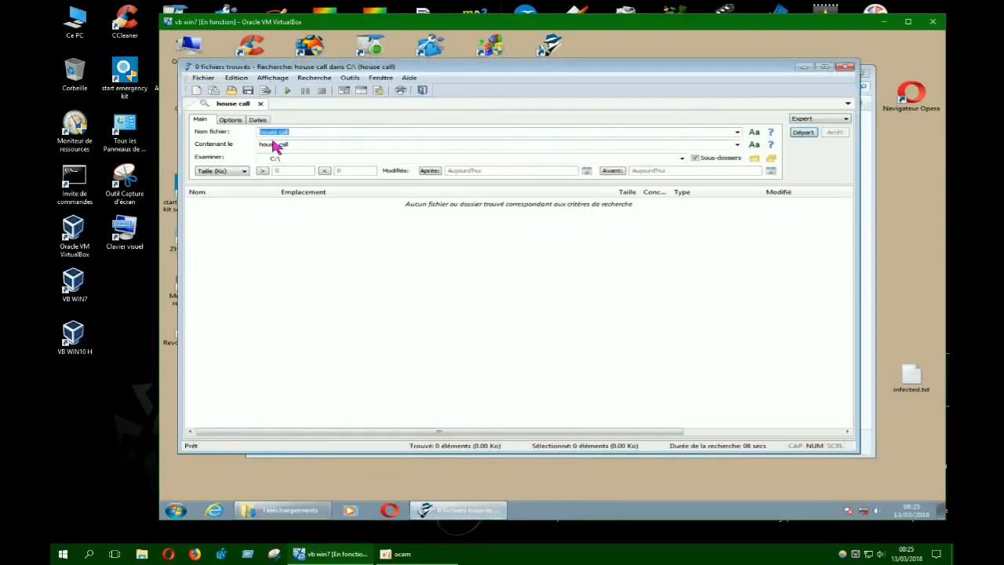
pyautogui.write('trend micro')
pyautogui.doubleClick(280, 133)
pyautogui.rightClick(276, 132)
pyautogui.click(305, 164)
pyautogui.rightClick(282, 145)
pyautogui.click(310, 187)
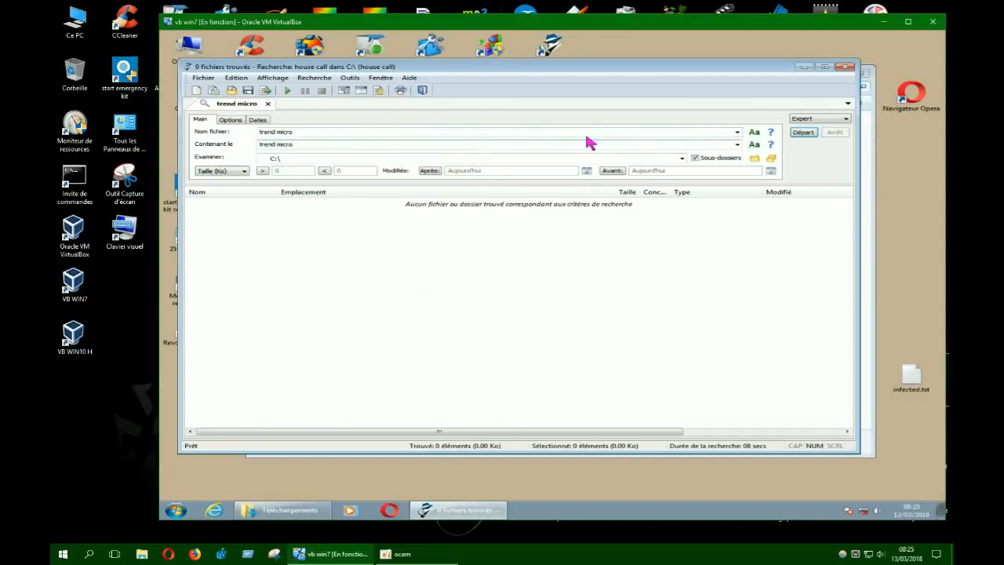
pyautogui.click(801, 132)
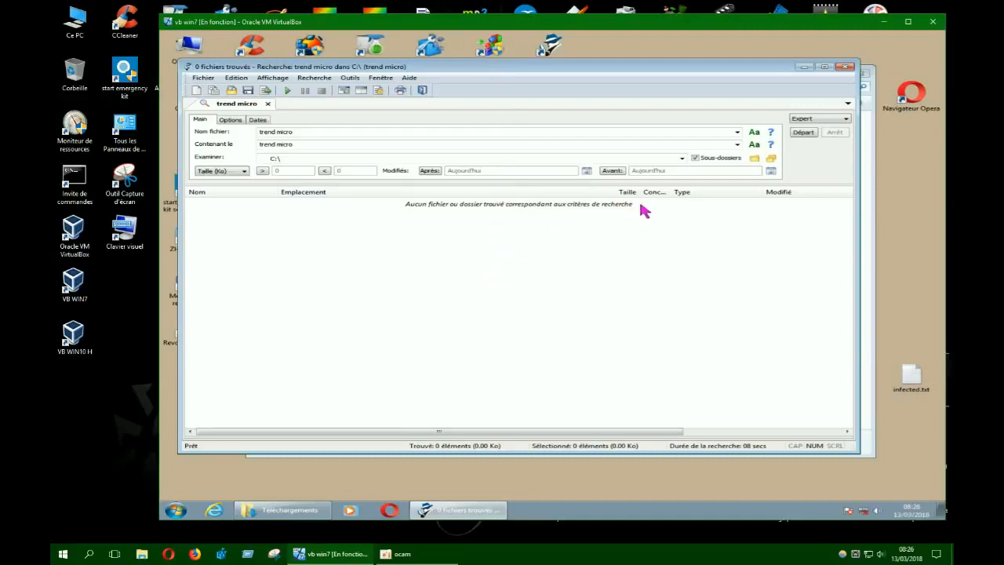
# Close Agent Ransack and delete Trend_Micro_Internet_Security_2017.exe from the Downloads folder
pyautogui.click(846, 69)
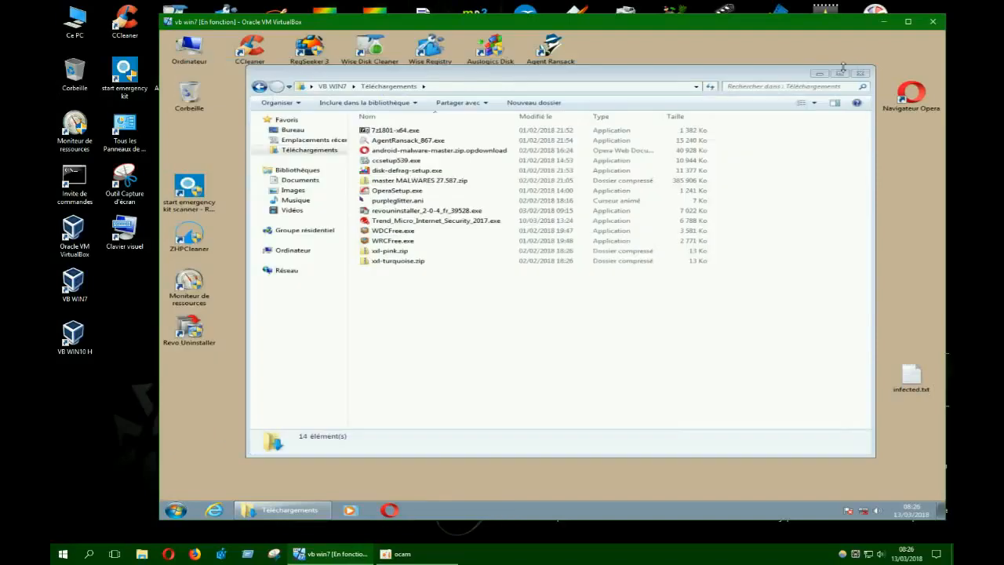
pyautogui.click(408, 223)
pyautogui.rightClick(408, 224)
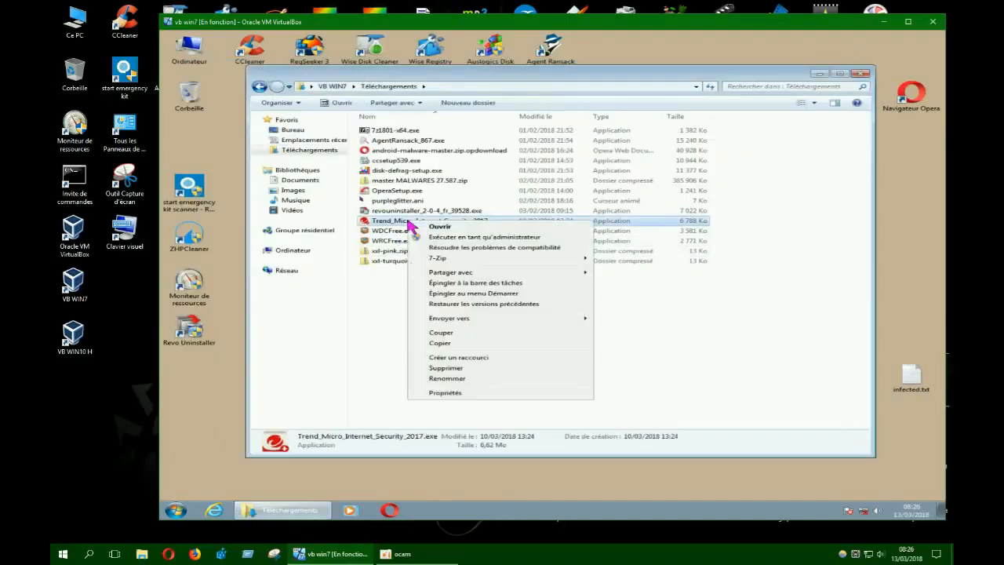
pyautogui.click(441, 368)
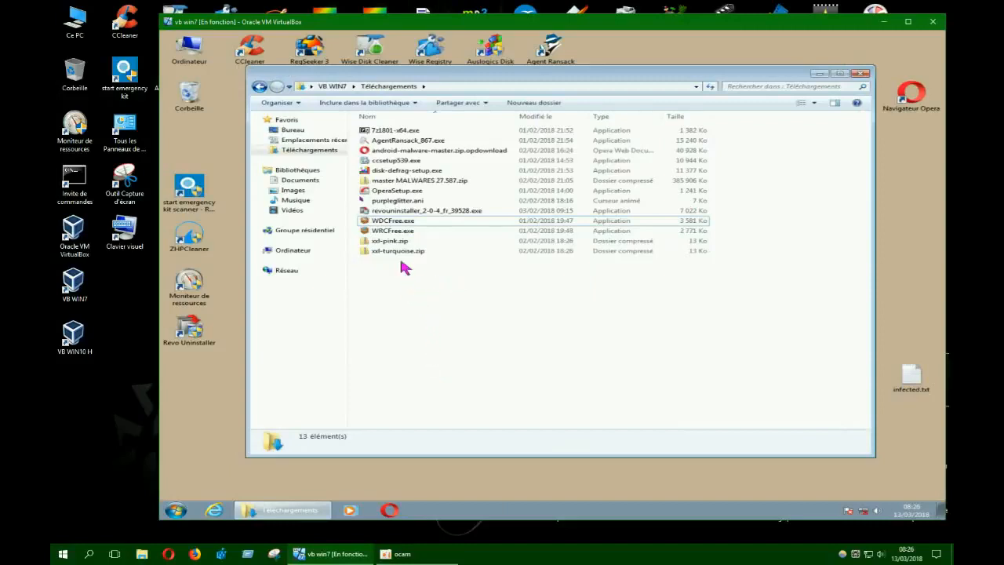
# Empty the virtual machine's Recycle Bin (Corbeille), permanently deleting Trend_Micro_Internet_Security_2017.exe
pyautogui.rightClick(189, 93)
pyautogui.click(229, 110)
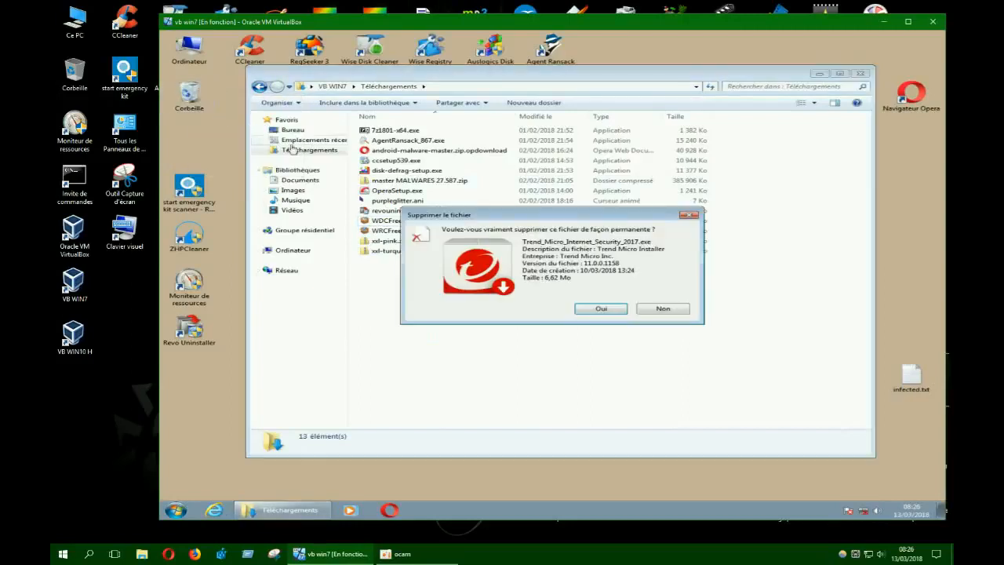
pyautogui.click(604, 313)
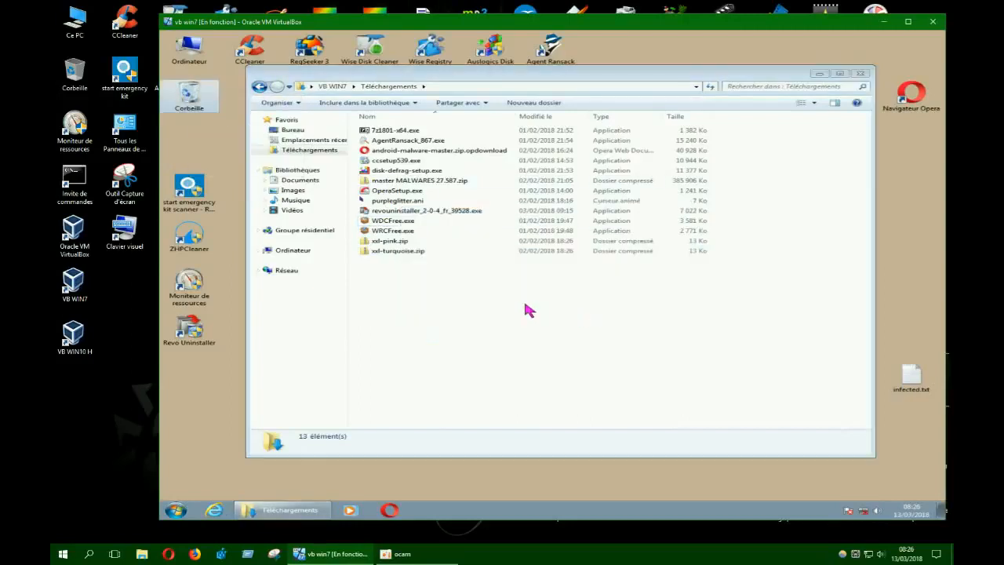
# Check the Documents, Images, Musique and Vidéos libraries for leftover files, and close the Explorer window
pyautogui.click(316, 181)
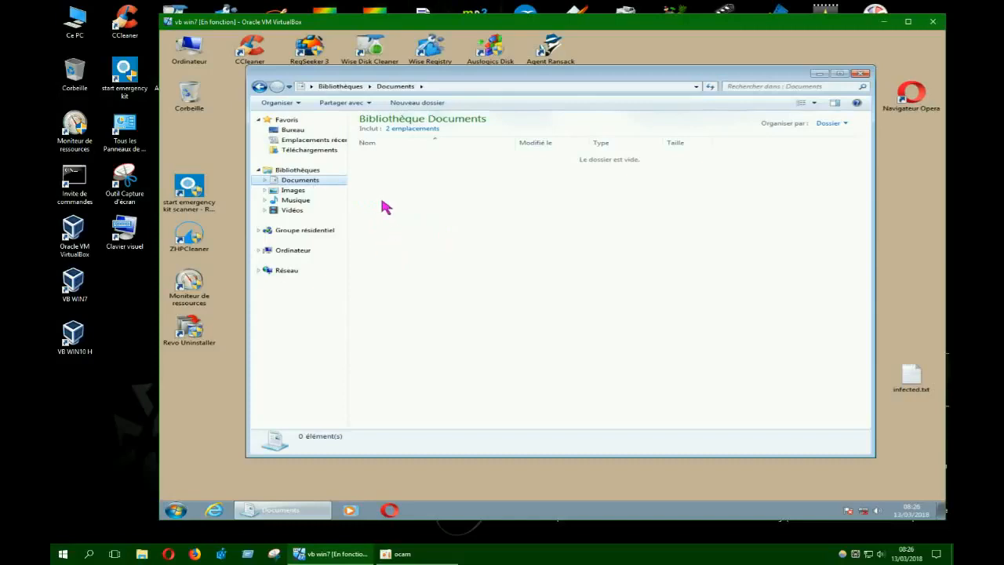
pyautogui.click(296, 191)
pyautogui.click(302, 201)
pyautogui.click(292, 210)
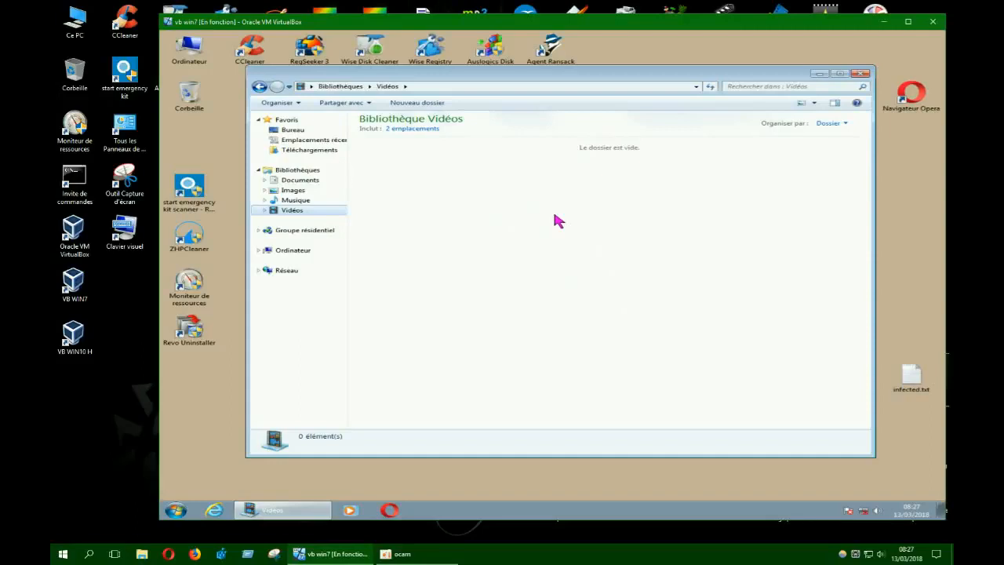
pyautogui.click(302, 182)
pyautogui.click(303, 191)
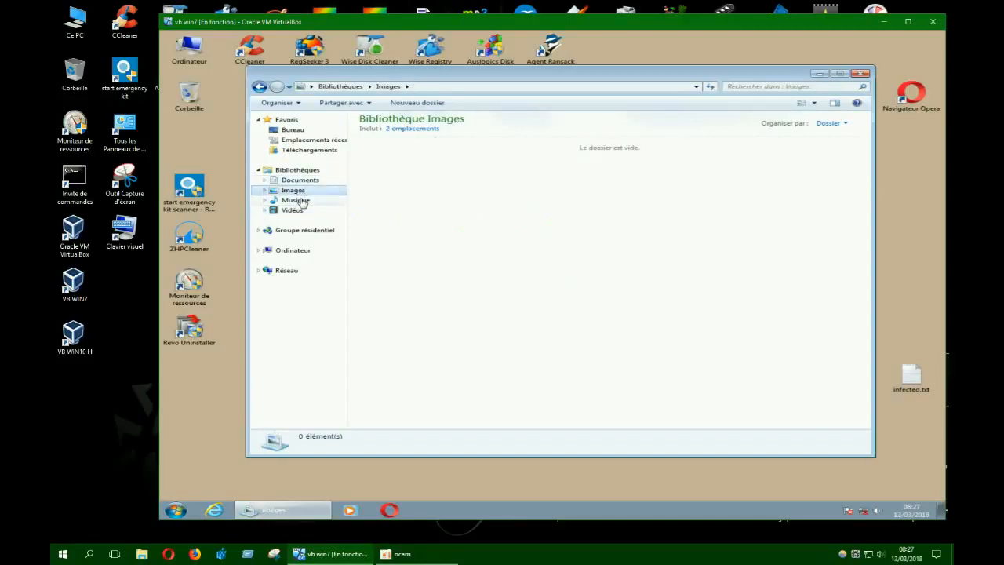
pyautogui.click(298, 201)
pyautogui.click(294, 211)
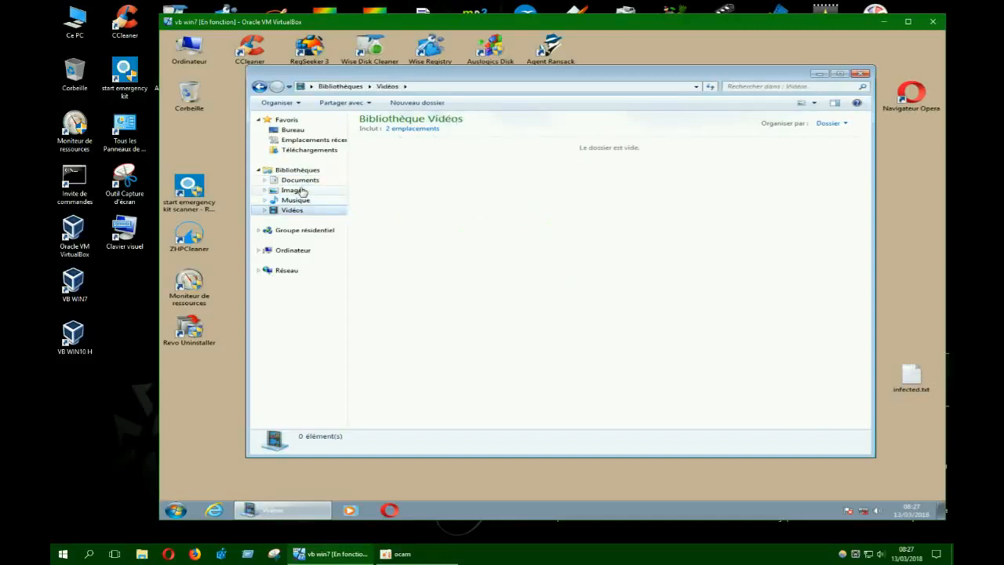
pyautogui.click(302, 181)
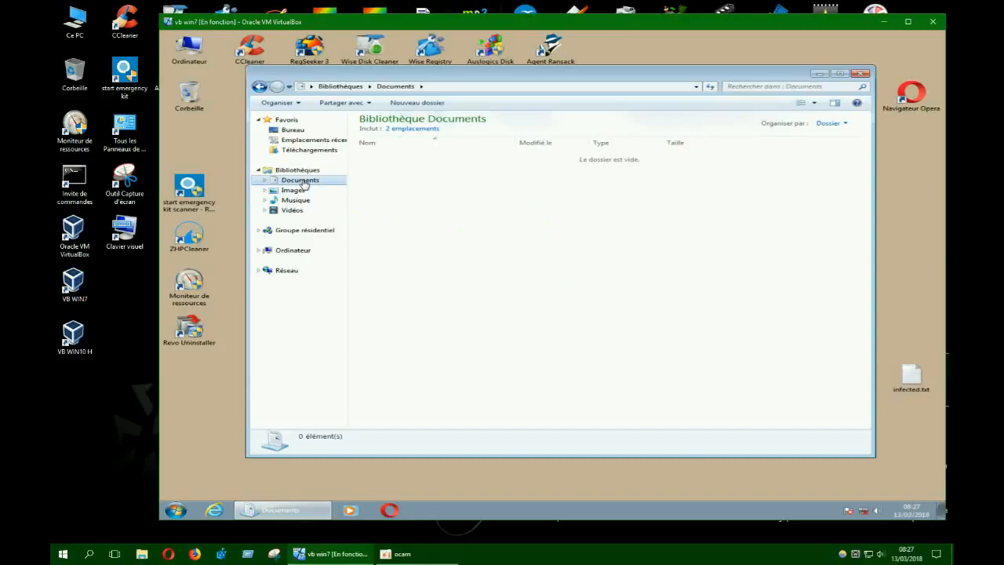
pyautogui.click(303, 191)
pyautogui.click(303, 181)
pyautogui.click(303, 190)
pyautogui.click(305, 201)
pyautogui.click(298, 211)
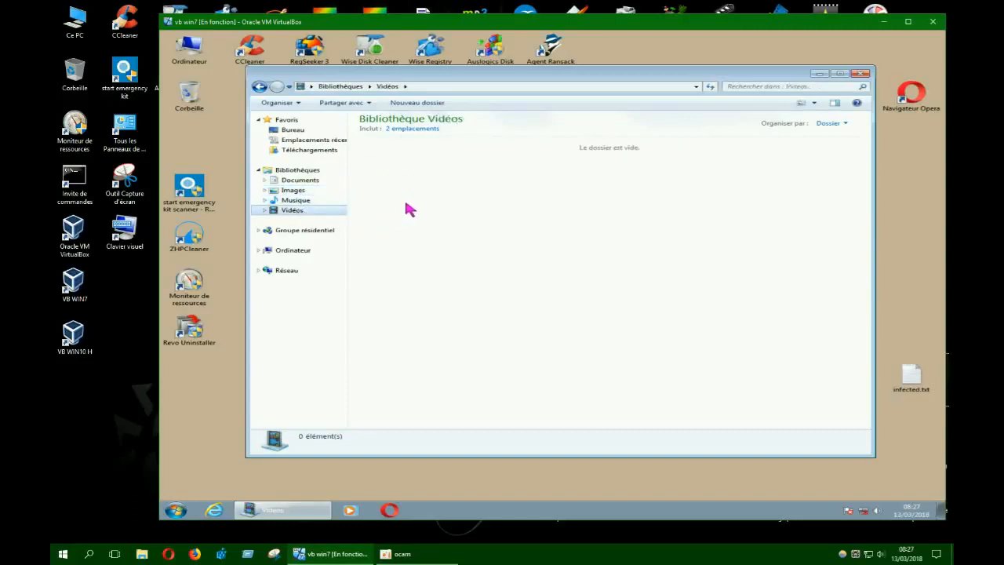
pyautogui.click(862, 76)
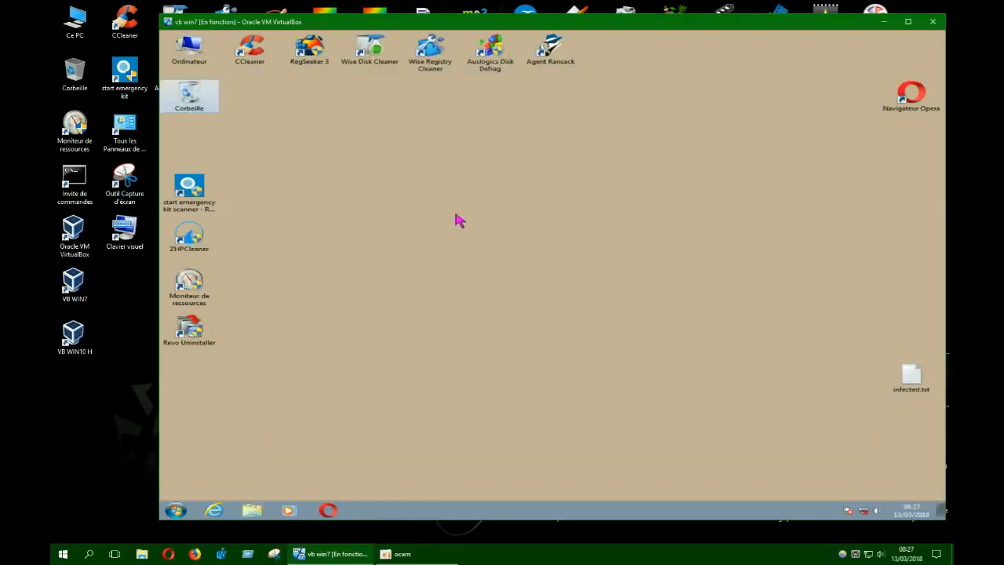